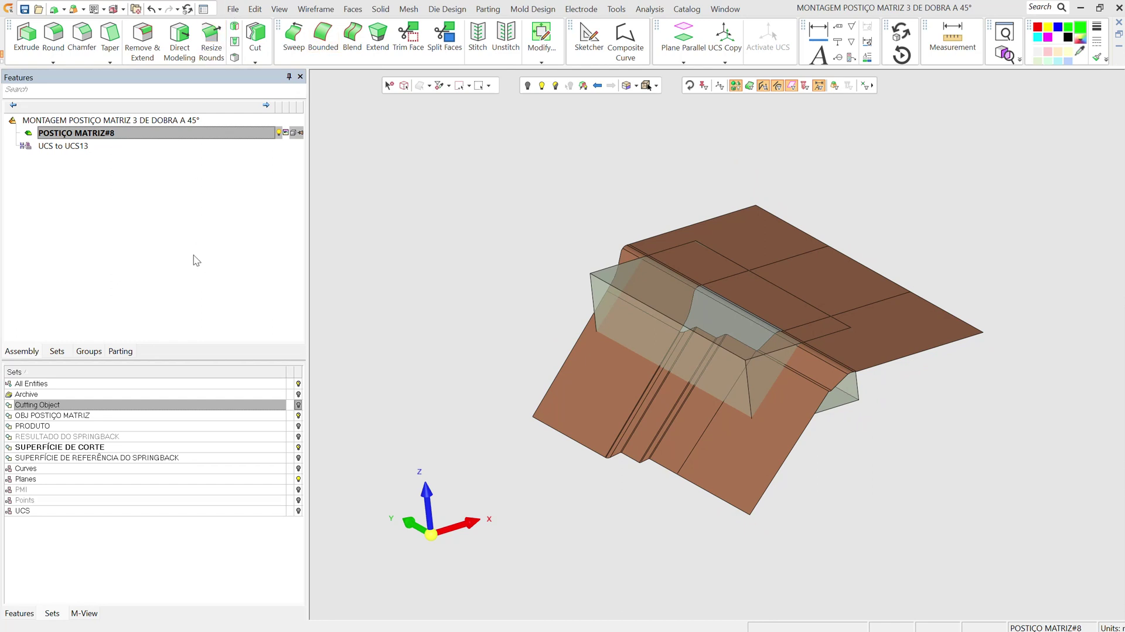
# Step: Activate the OBJ POSTIÇO MATRIZ set in the POSTIÇO MATRIZ#8 part
pyautogui.click(14, 615)
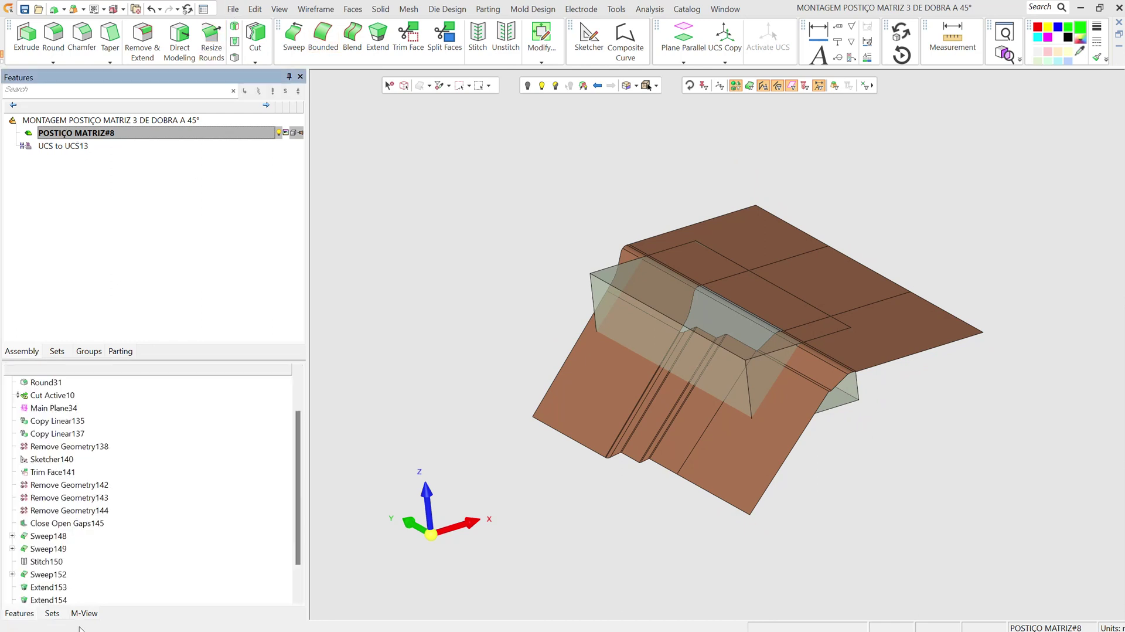
pyautogui.click(53, 615)
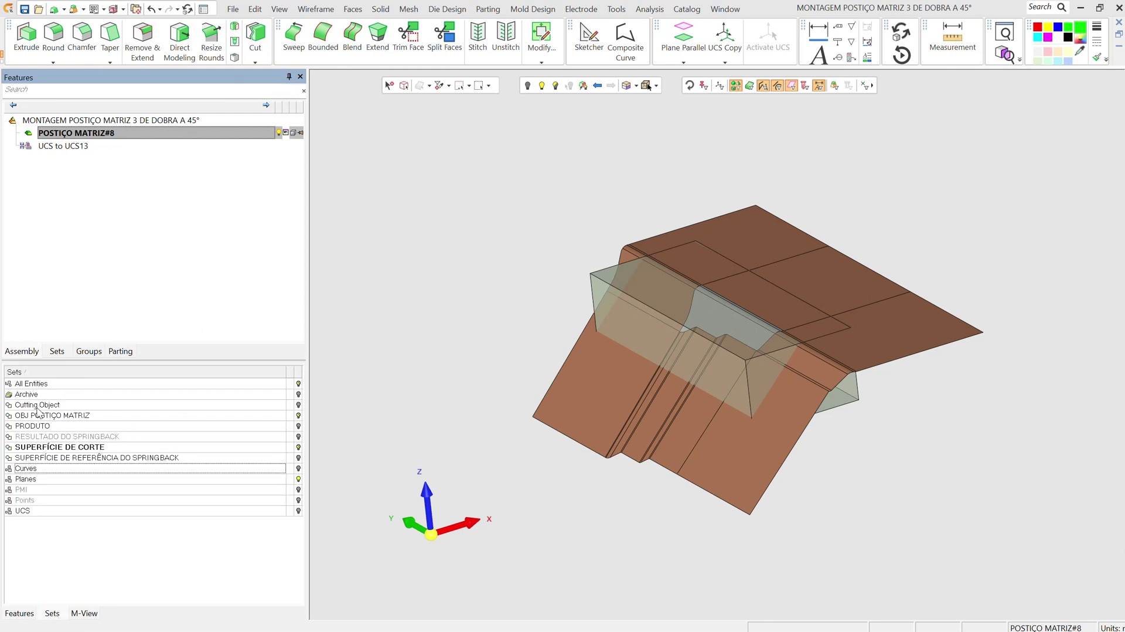
pyautogui.click(51, 416)
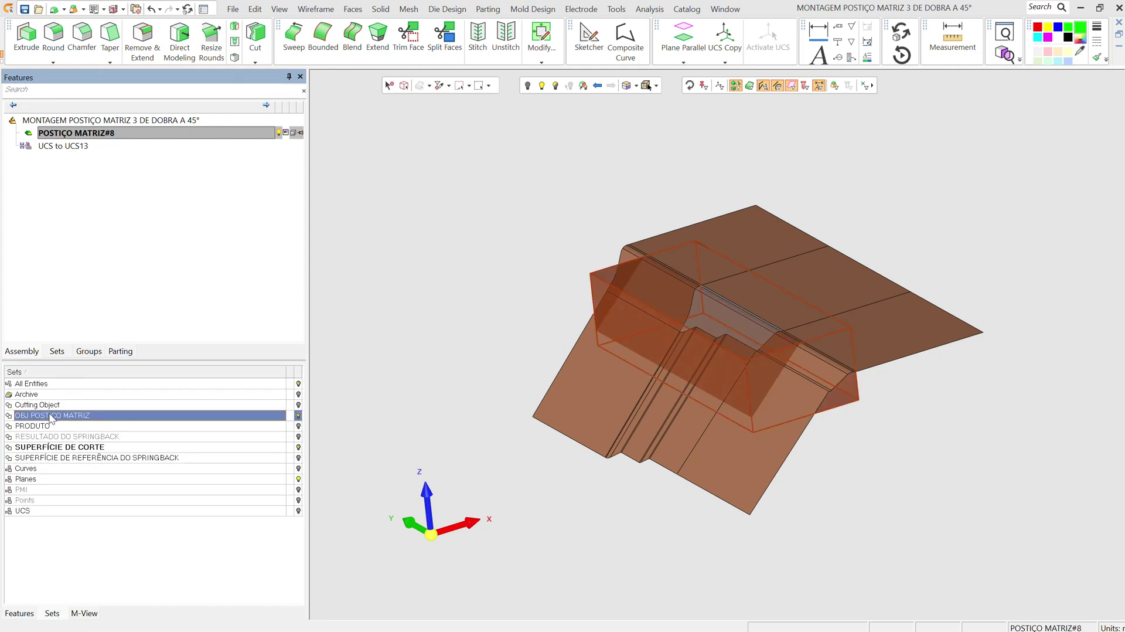
pyautogui.rightClick(51, 416)
pyautogui.click(75, 358)
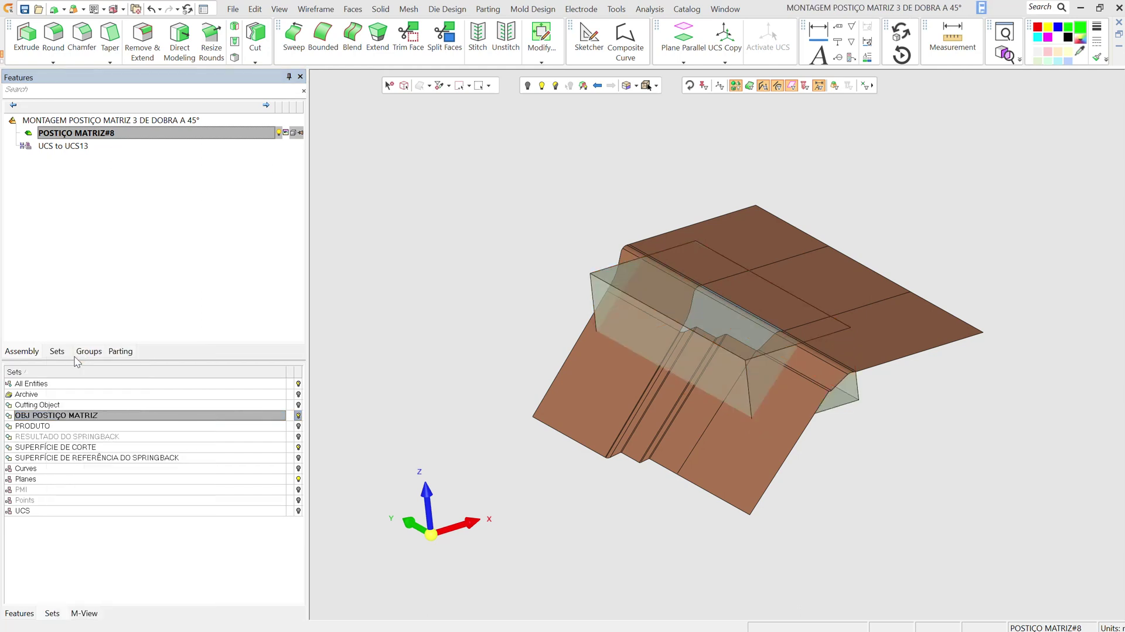
pyautogui.click(282, 415)
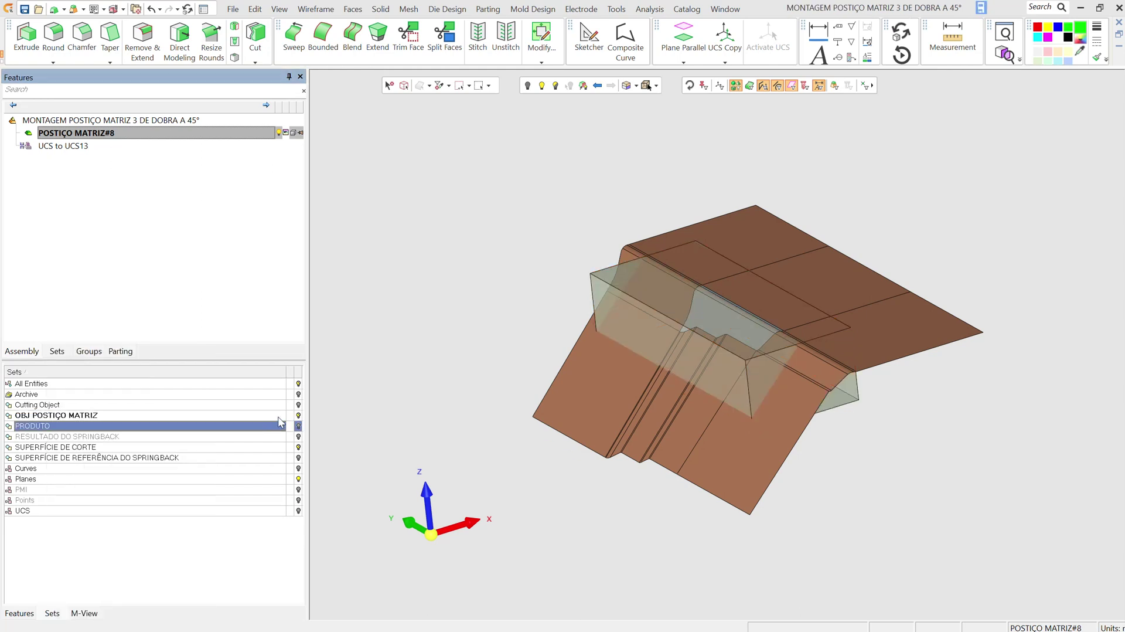
pyautogui.click(464, 359)
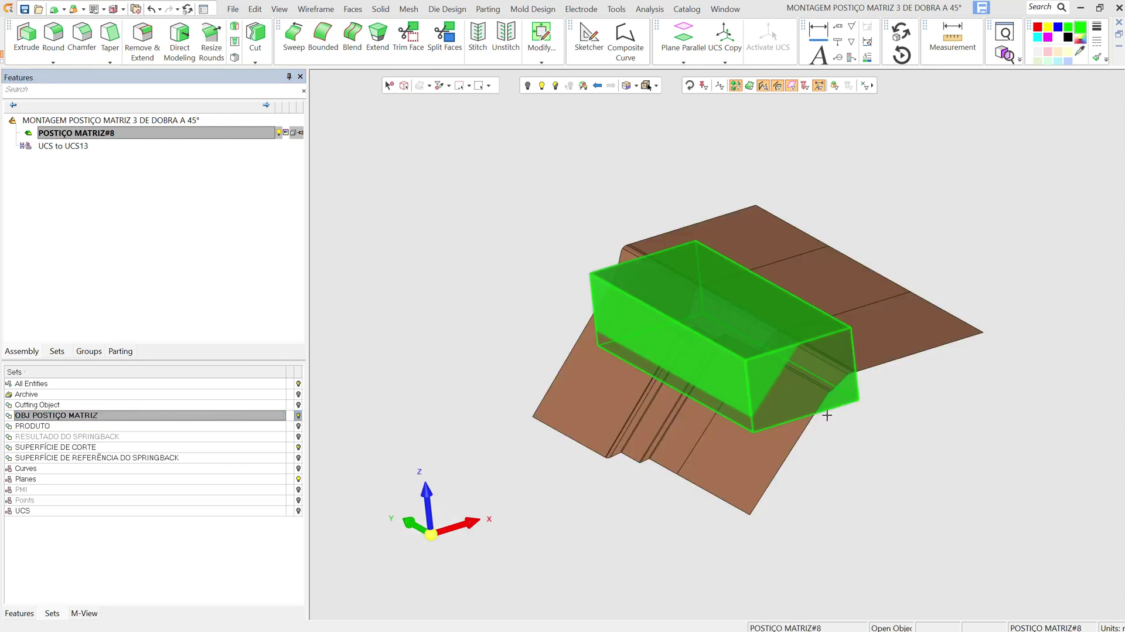
# Step: Toggle the visibility of the SUPERFÍCIE DE CORTE set to check the cutting surface against the die insert block
pyautogui.moveTo(827, 414); pyautogui.dragTo(625, 467, button='middle')
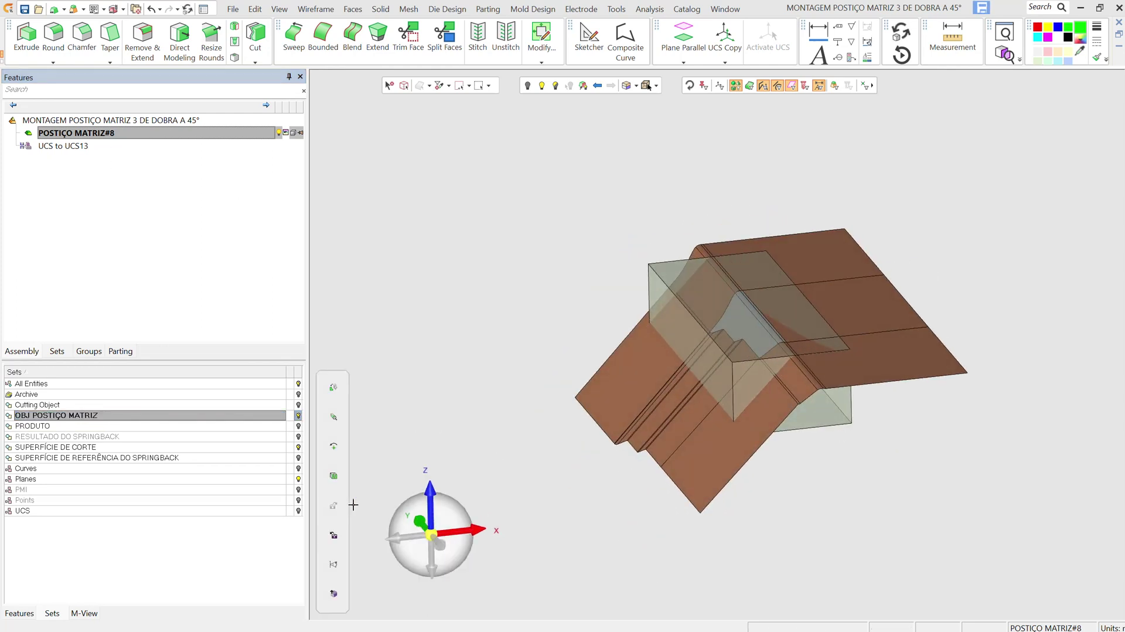
pyautogui.moveTo(782, 495)
pyautogui.mouseDown(button='middle')
pyautogui.moveTo(804, 483)
pyautogui.moveTo(769, 495)
pyautogui.mouseUp(button='middle')
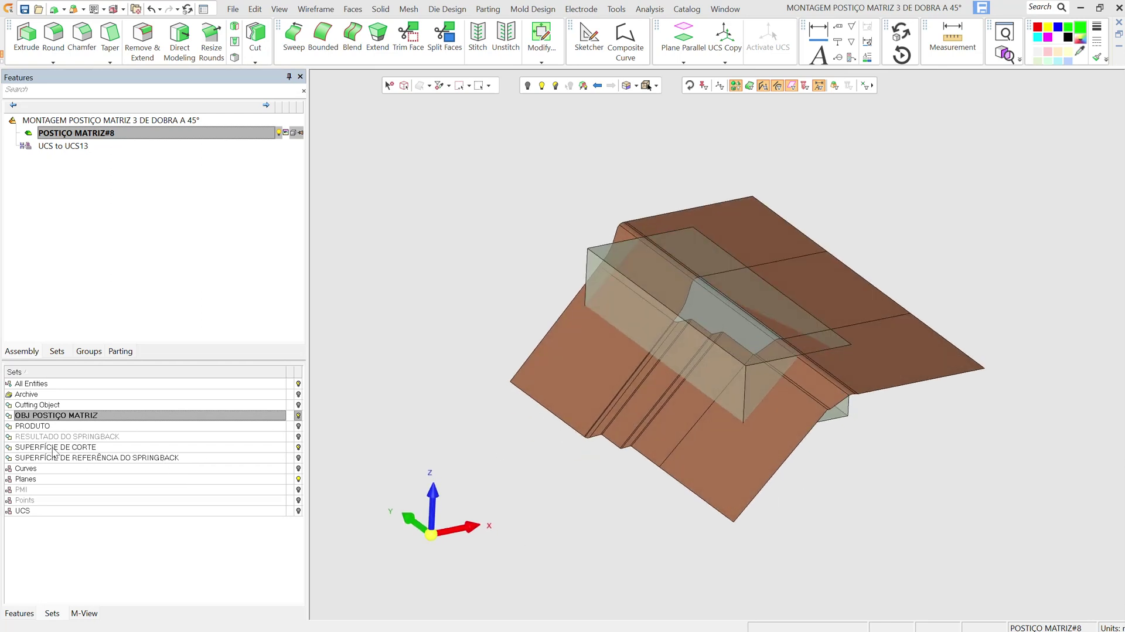
pyautogui.click(298, 447)
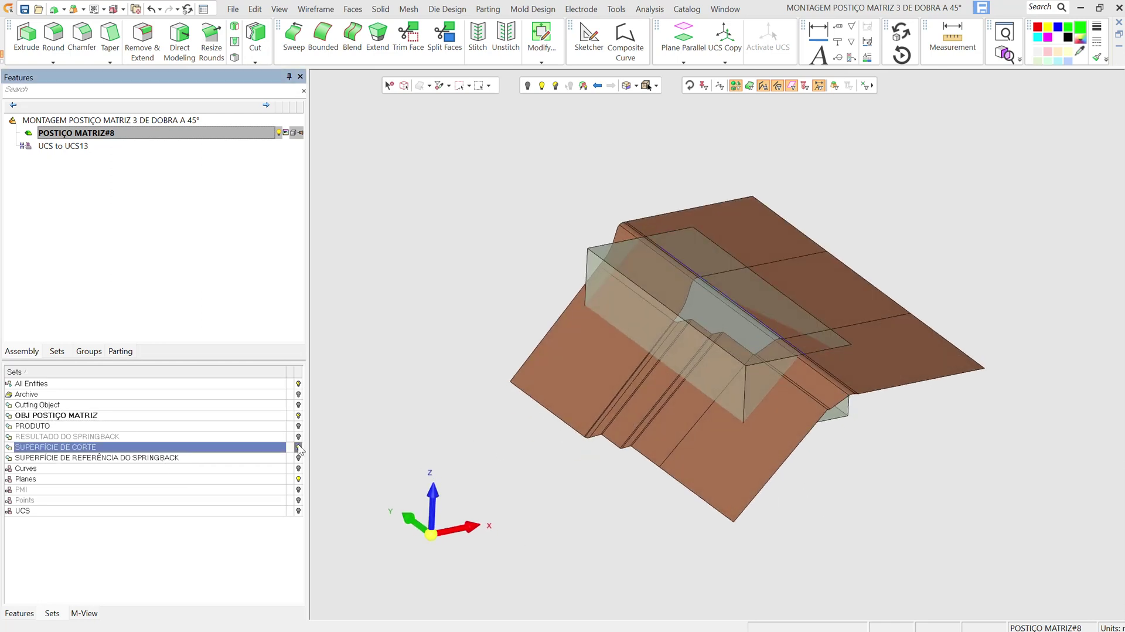
pyautogui.click(298, 447)
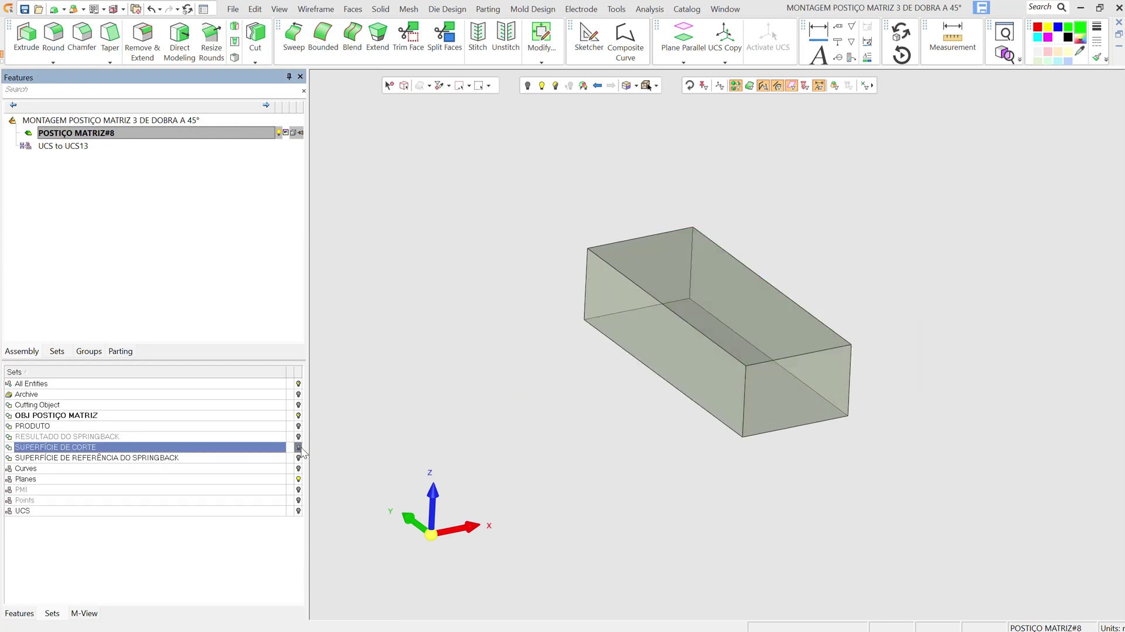
pyautogui.click(298, 448)
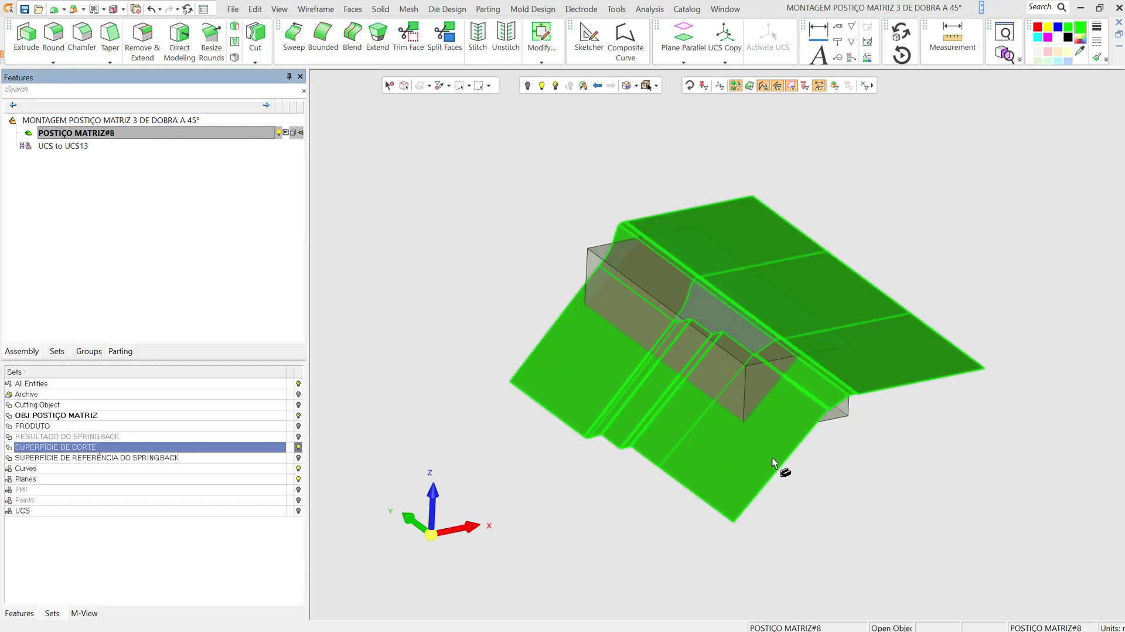
pyautogui.moveTo(783, 472)
pyautogui.mouseDown(button='middle')
pyautogui.moveTo(703, 384)
pyautogui.moveTo(776, 467)
pyautogui.mouseUp(button='middle')
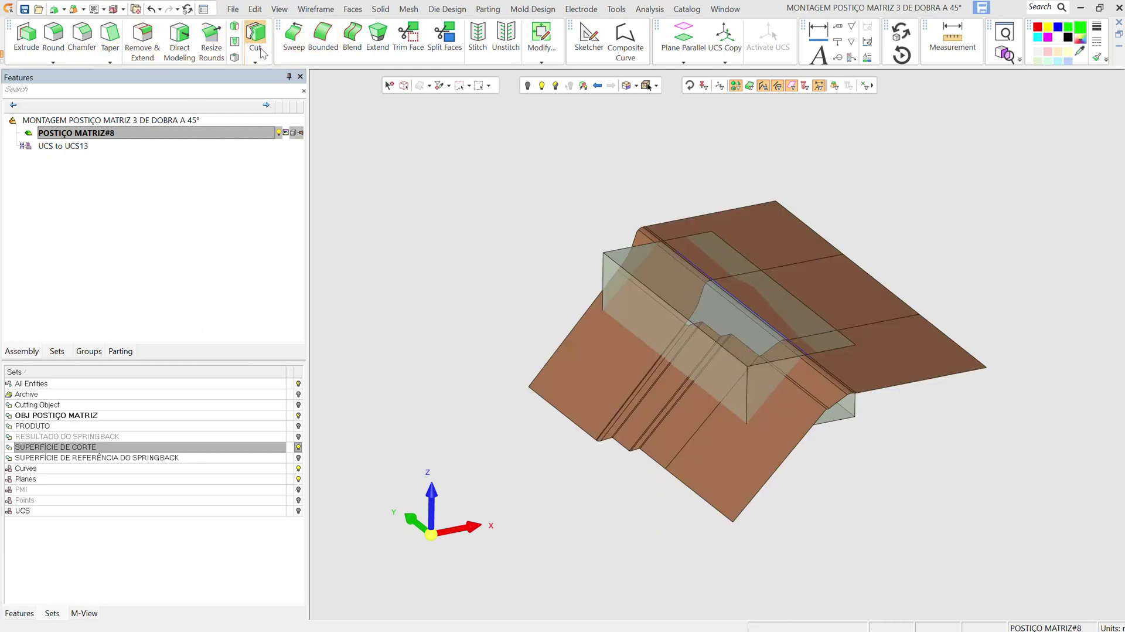
# Step: With the OBJ POSTIÇO MATRIZ set active, Cut the die insert block with the brown cutting surface, removing the material above it
pyautogui.click(62, 415)
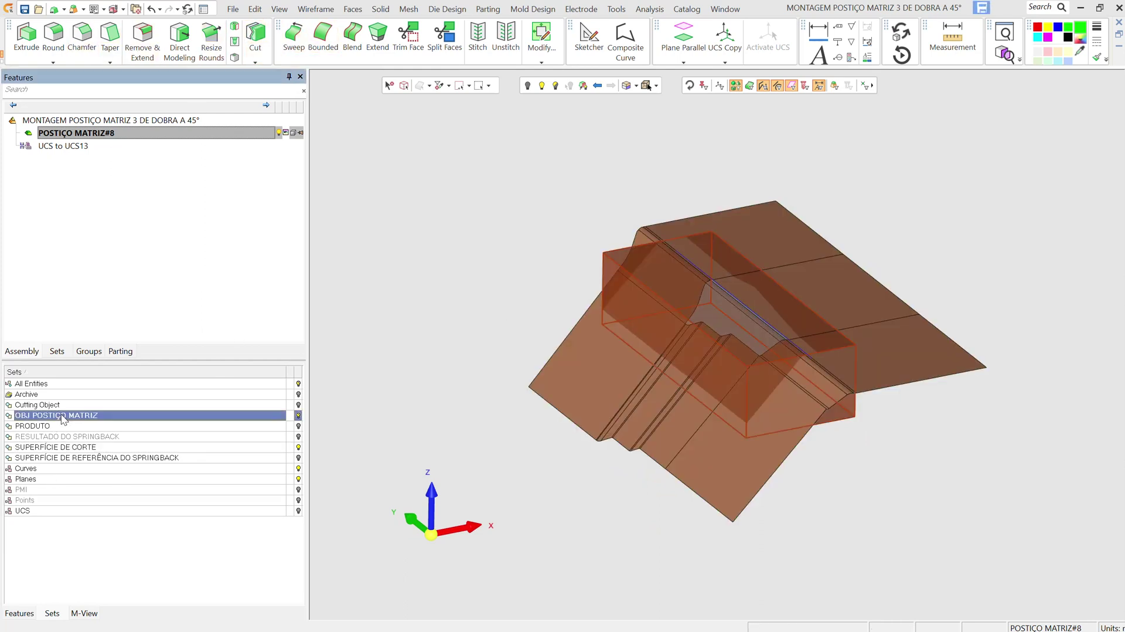
pyautogui.rightClick(61, 415)
pyautogui.click(85, 359)
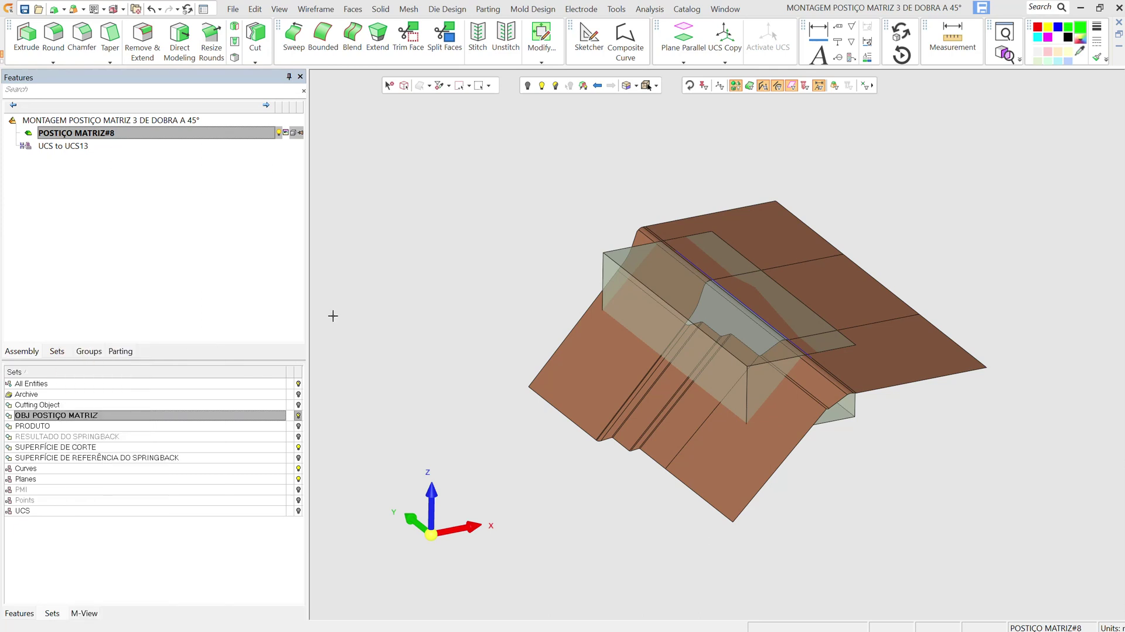
pyautogui.click(255, 34)
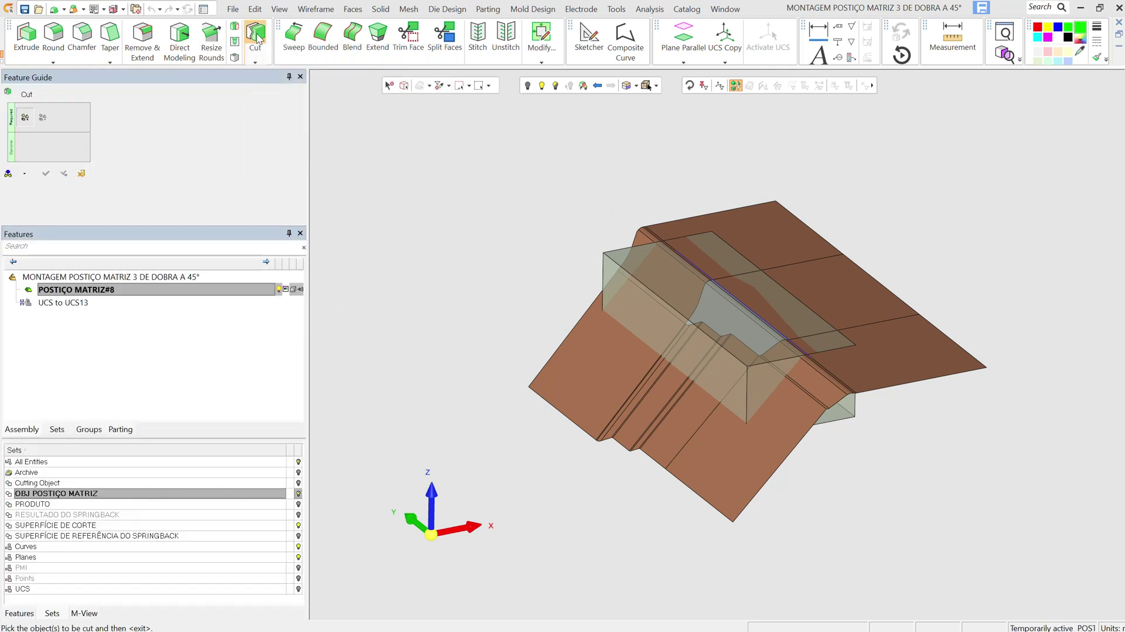
pyautogui.click(674, 300)
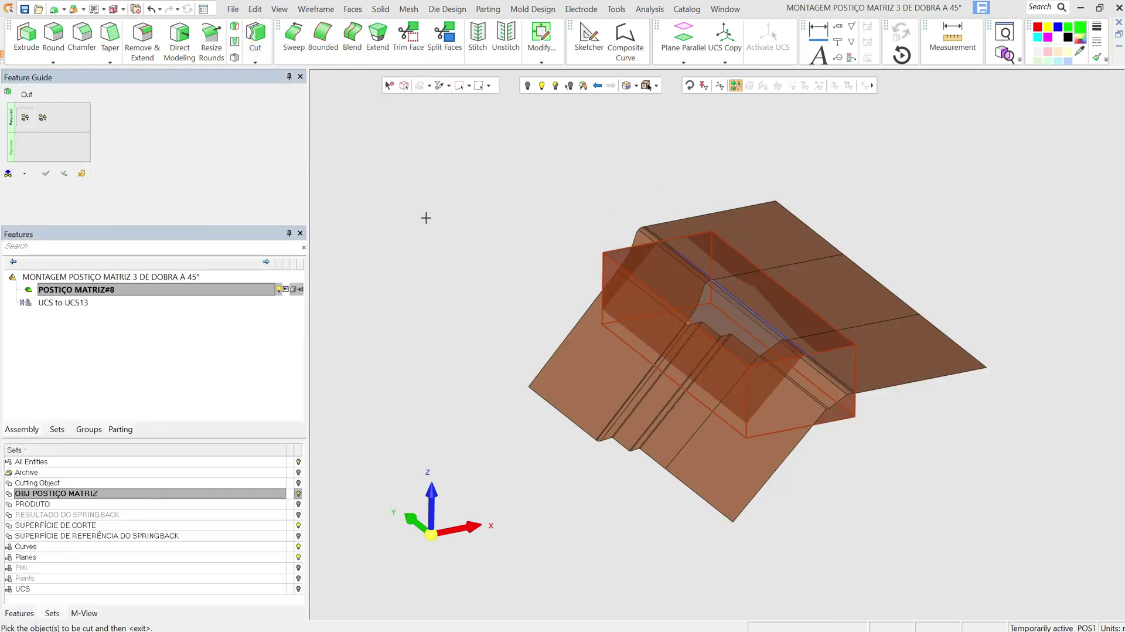
pyautogui.middleClick(426, 218)
pyautogui.click(755, 225)
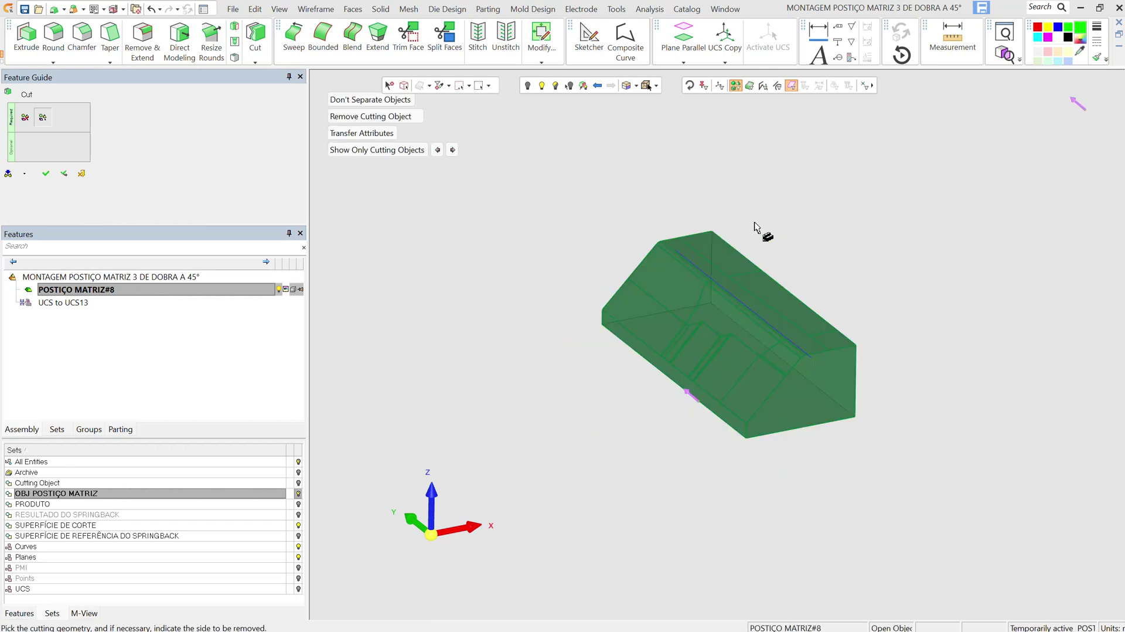
pyautogui.click(45, 174)
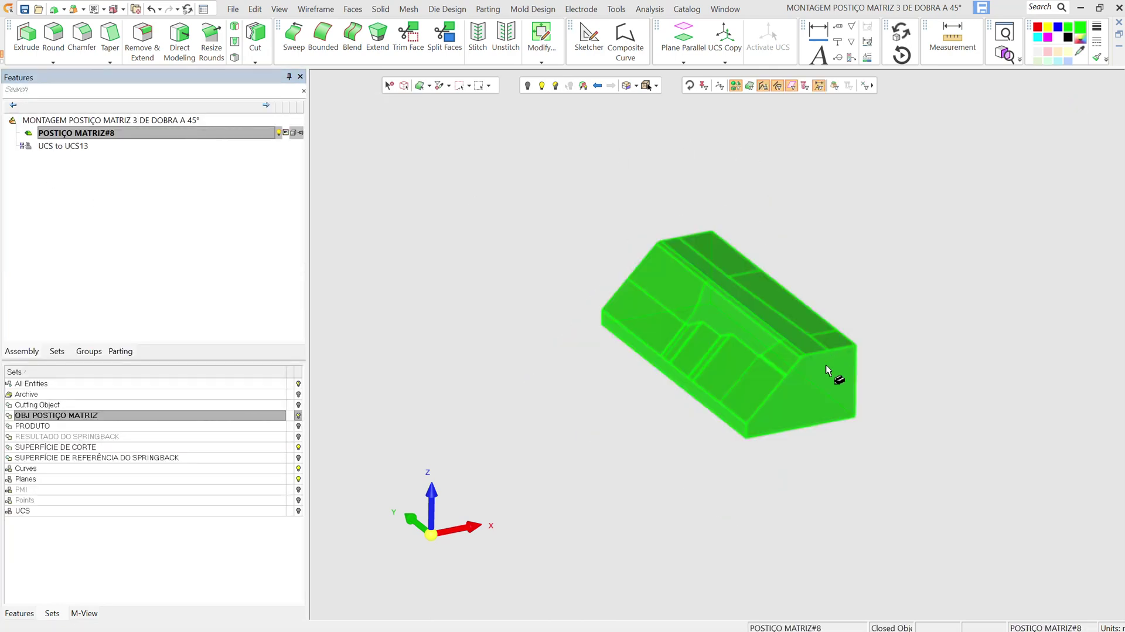
# Step: Hide the leftover straight sketch line along the bend edge of the cut die insert block
pyautogui.moveTo(826, 370); pyautogui.dragTo(847, 381, button='middle')
pyautogui.scroll(5, 690, 331)
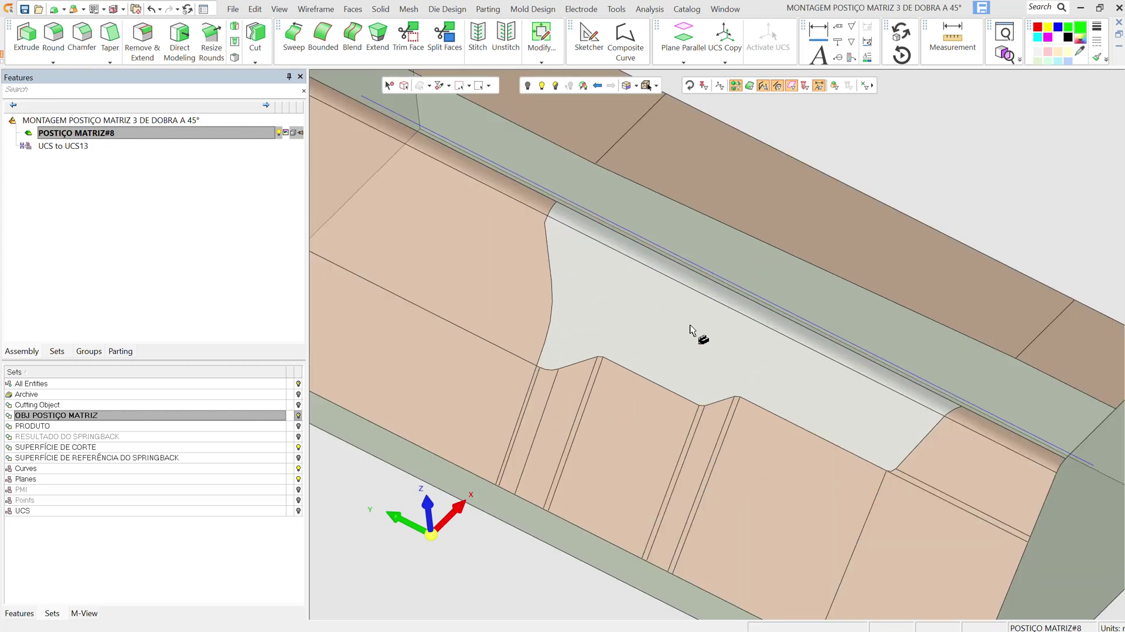
pyautogui.scroll(-5, 690, 329)
pyautogui.moveTo(697, 333); pyautogui.dragTo(748, 372, button='middle')
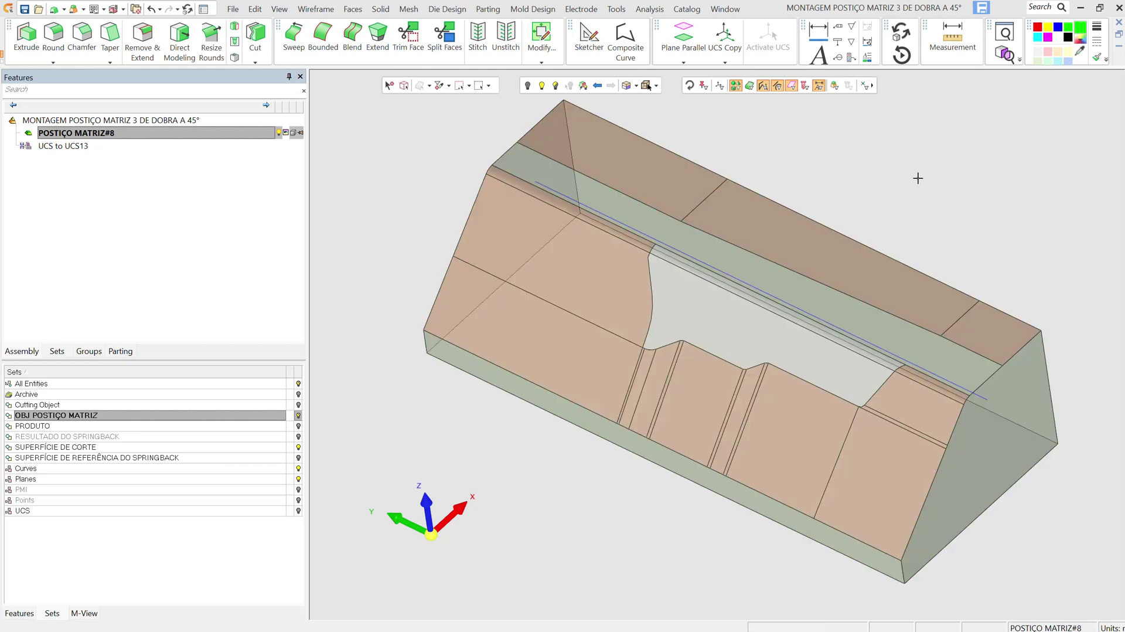
pyautogui.moveTo(955, 217); pyautogui.dragTo(1015, 290, button='middle')
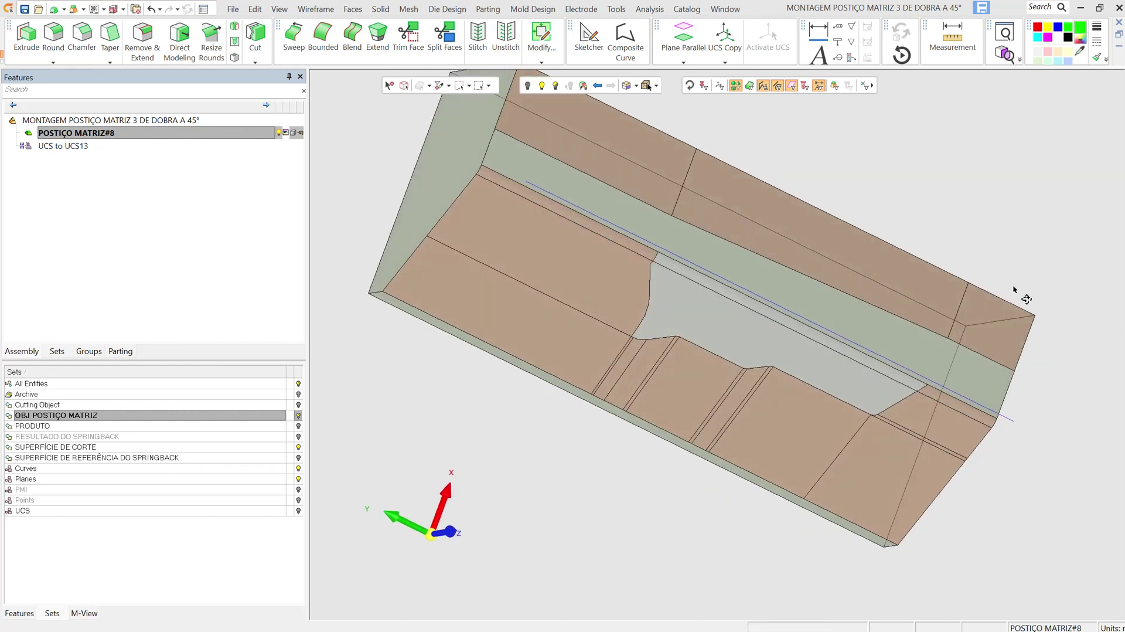
pyautogui.click(1009, 421)
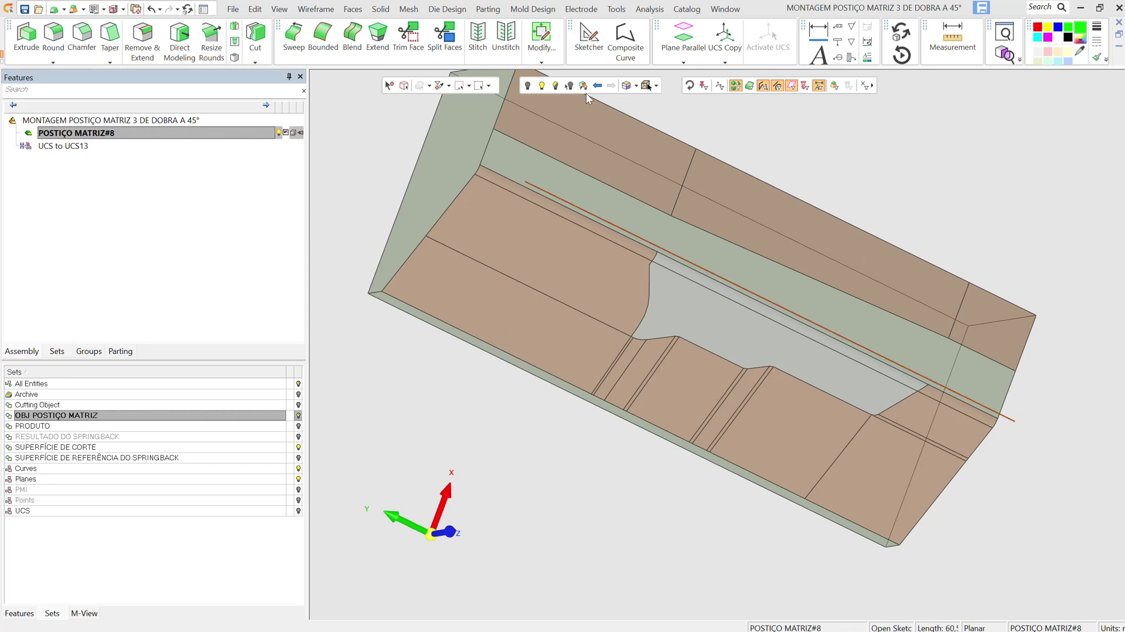
pyautogui.click(526, 86)
# Step: Save the file with the cut die insert
pyautogui.scroll(-3, 1026, 272)
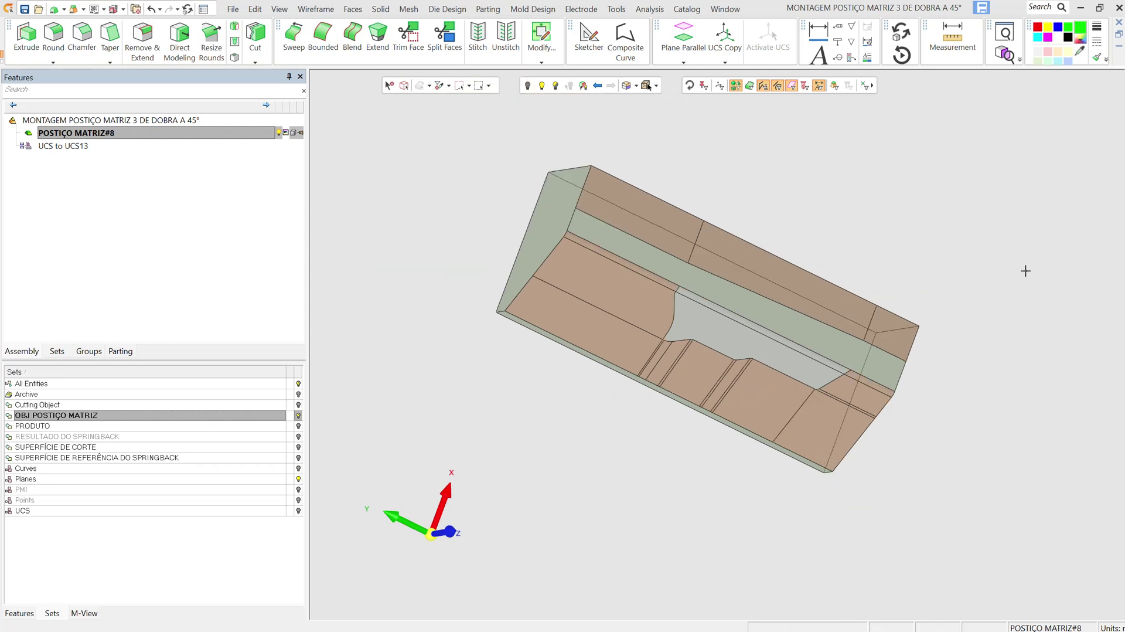
pyautogui.moveTo(987, 359); pyautogui.dragTo(948, 286, button='middle')
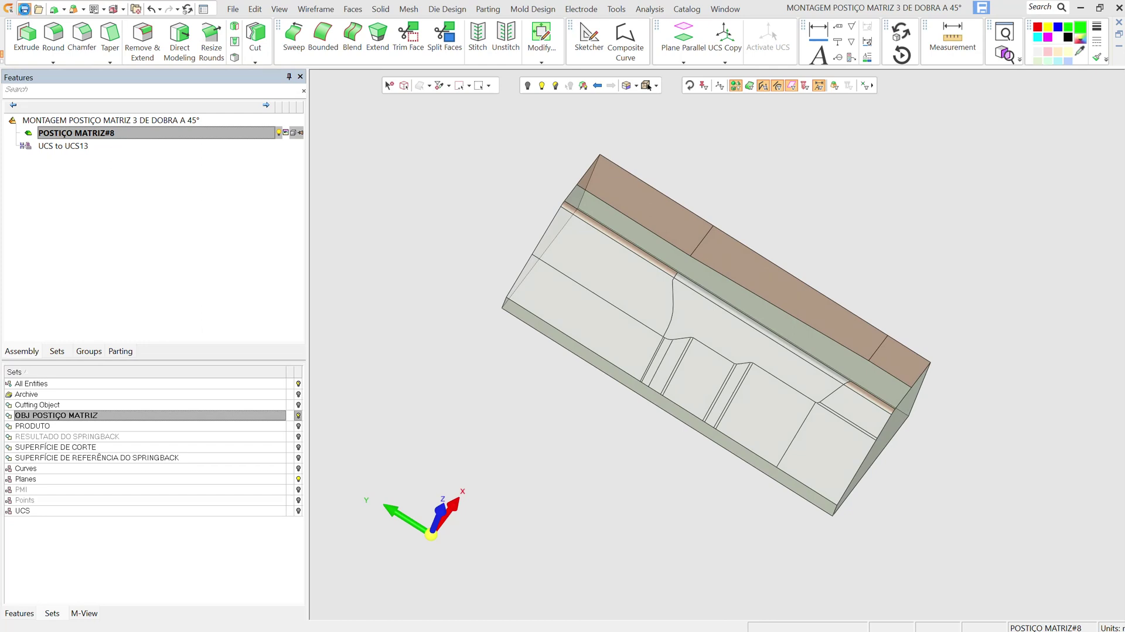
pyautogui.click(24, 8)
pyautogui.moveTo(643, 465); pyautogui.dragTo(614, 467, button='middle')
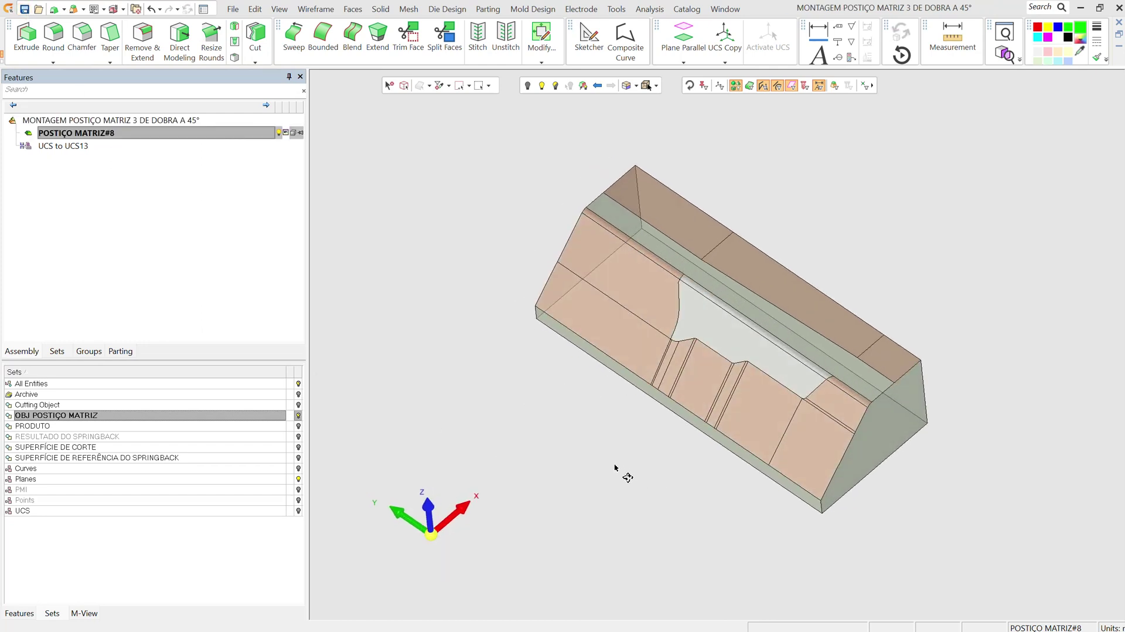
# Step: Activate the SUPERFÍCIE DE REFERÊNCIA DO SPRINGBACK set and show its geometry
pyautogui.click(96, 457)
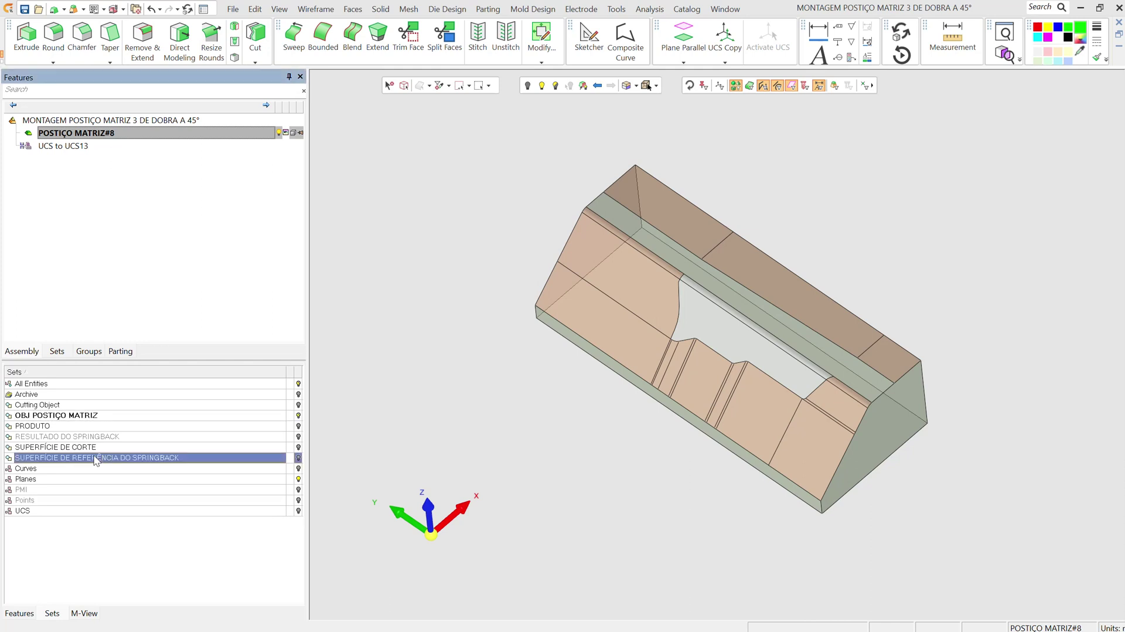
pyautogui.rightClick(97, 460)
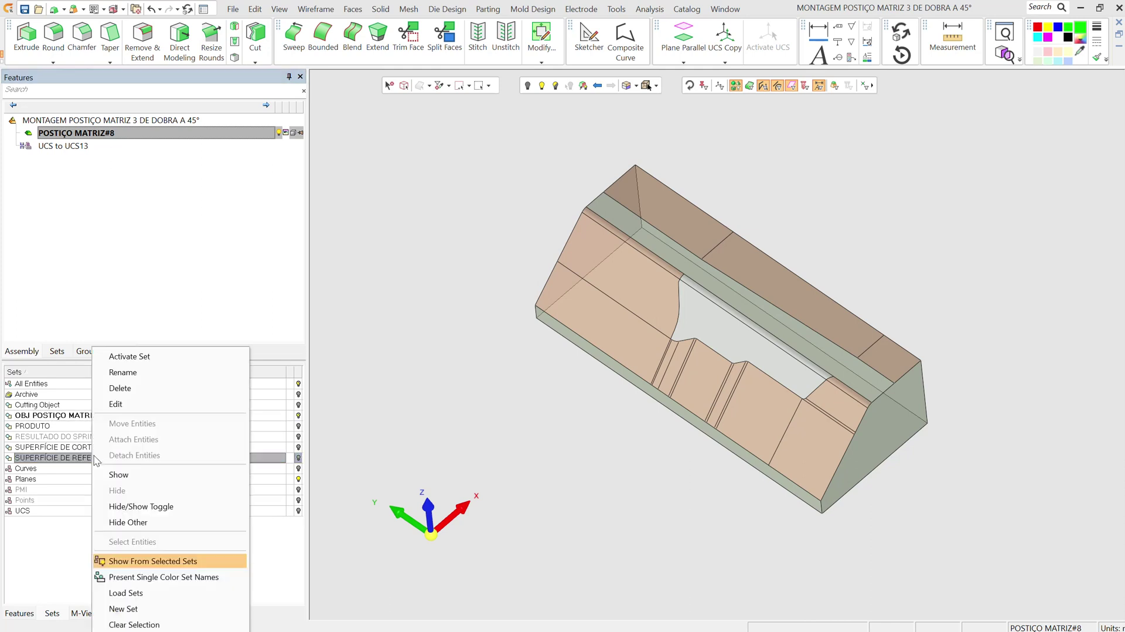
pyautogui.click(137, 357)
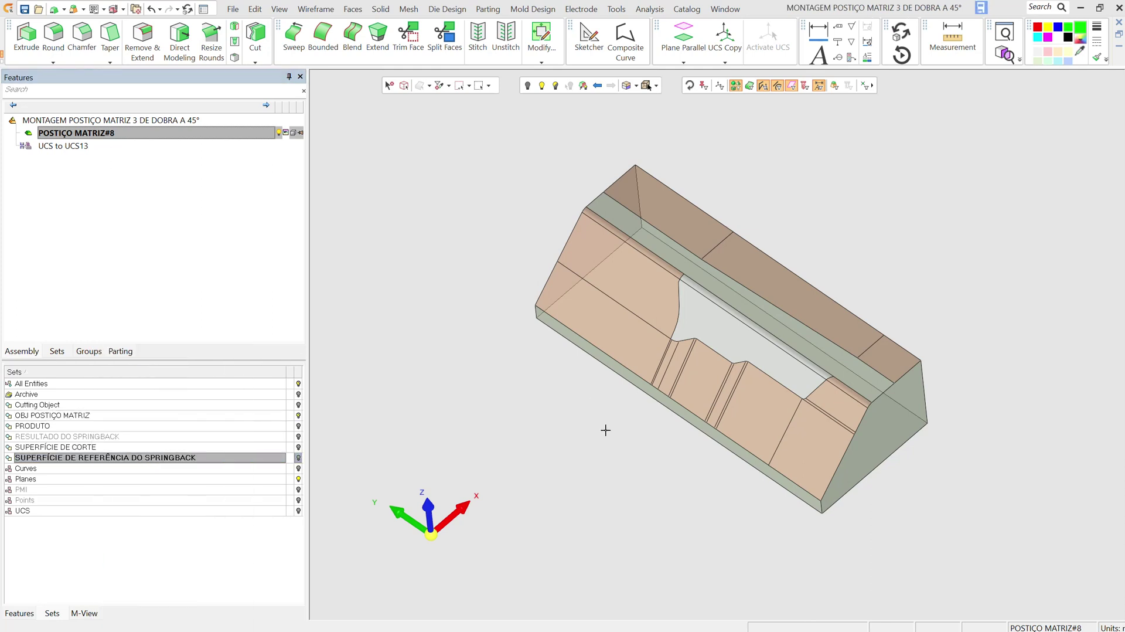
pyautogui.click(298, 458)
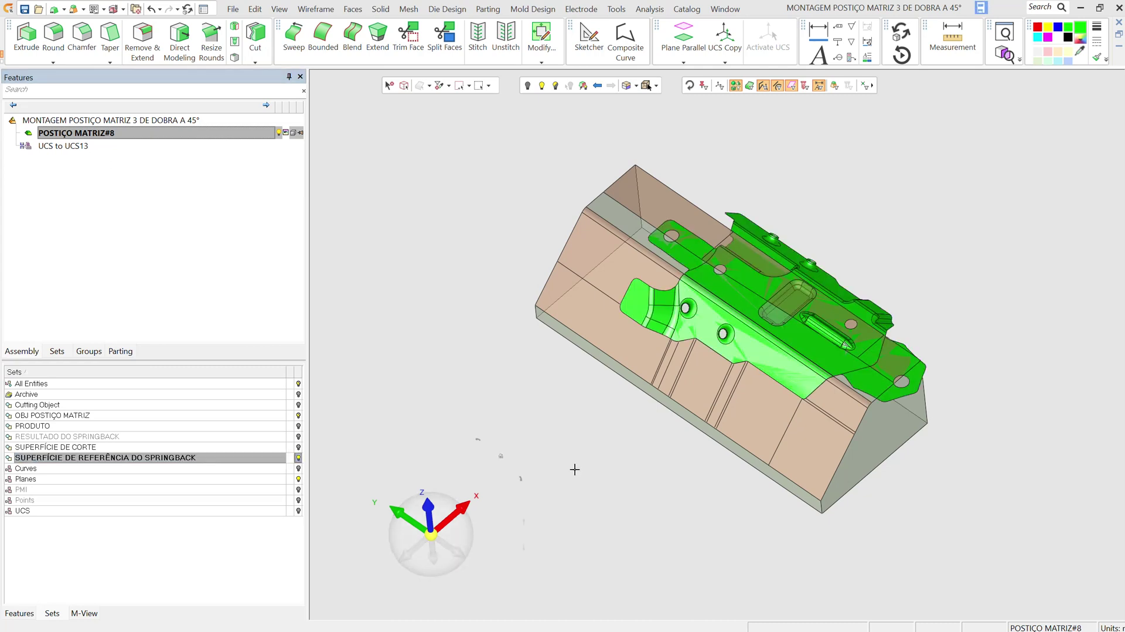
pyautogui.moveTo(766, 459); pyautogui.dragTo(859, 485, button='middle')
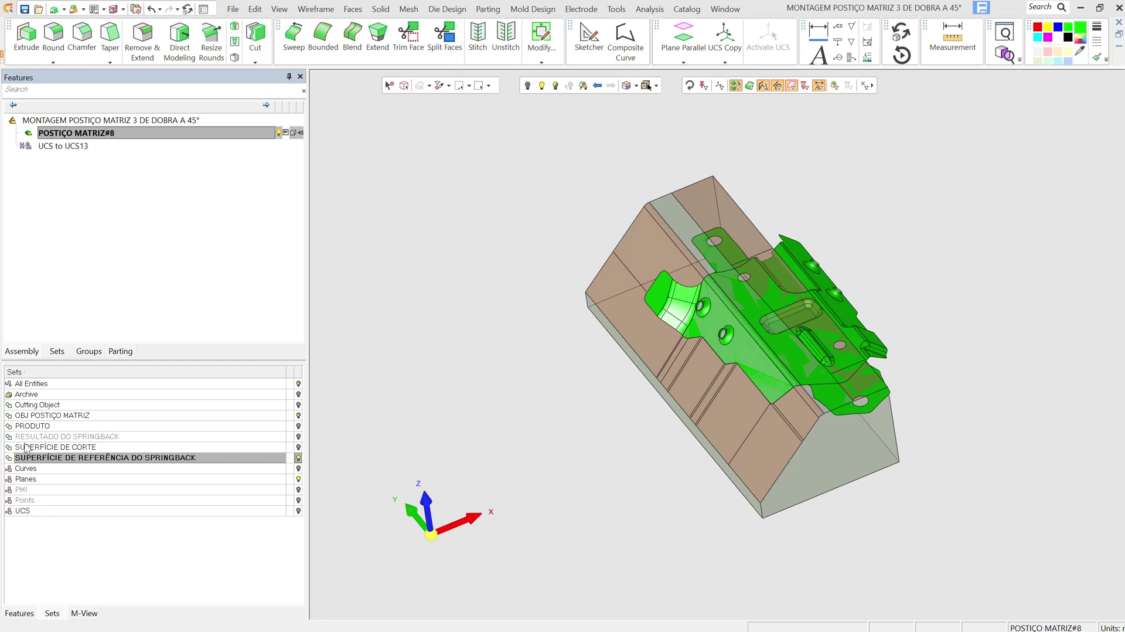
# Step: Hide the OBJ POSTIÇO MATRIZ set to isolate the green springback reference surface
pyautogui.click(297, 414)
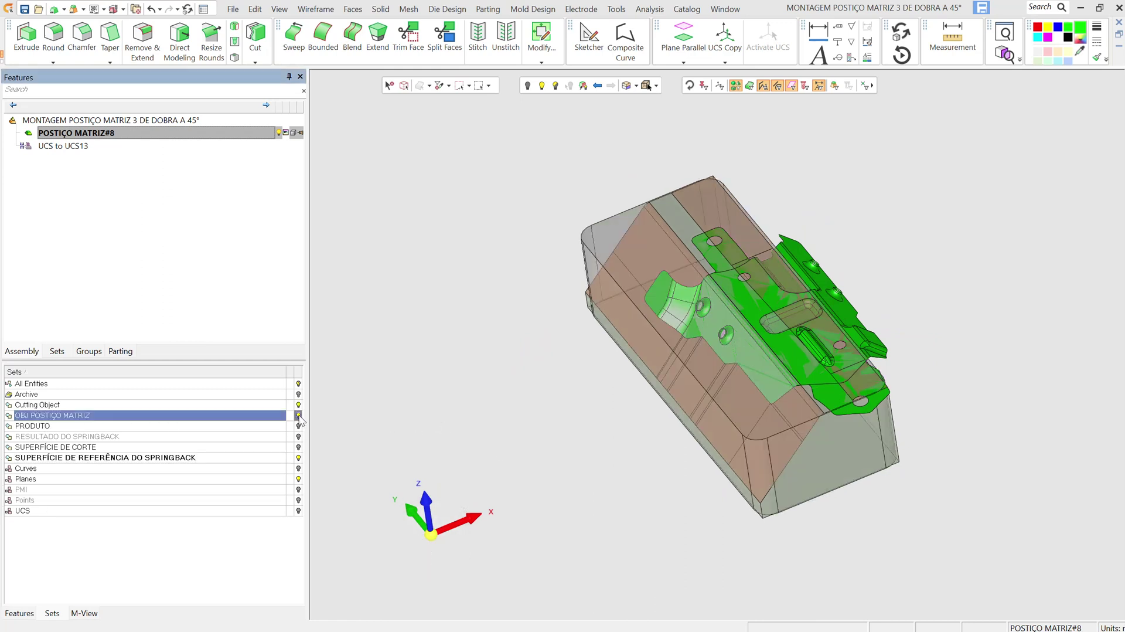
pyautogui.click(299, 415)
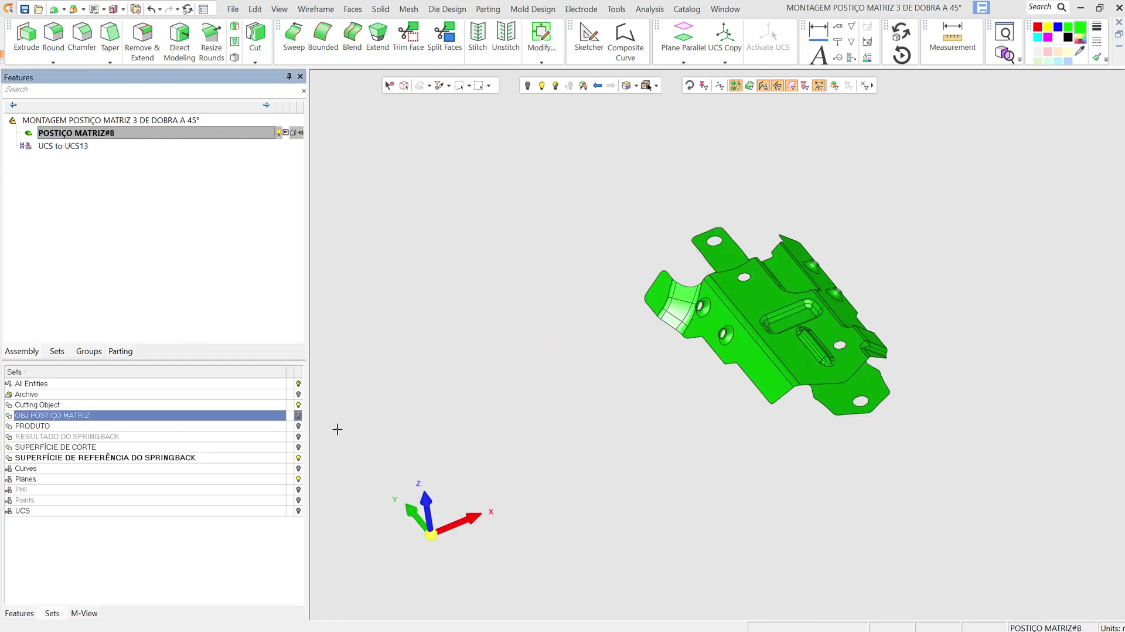
pyautogui.click(184, 460)
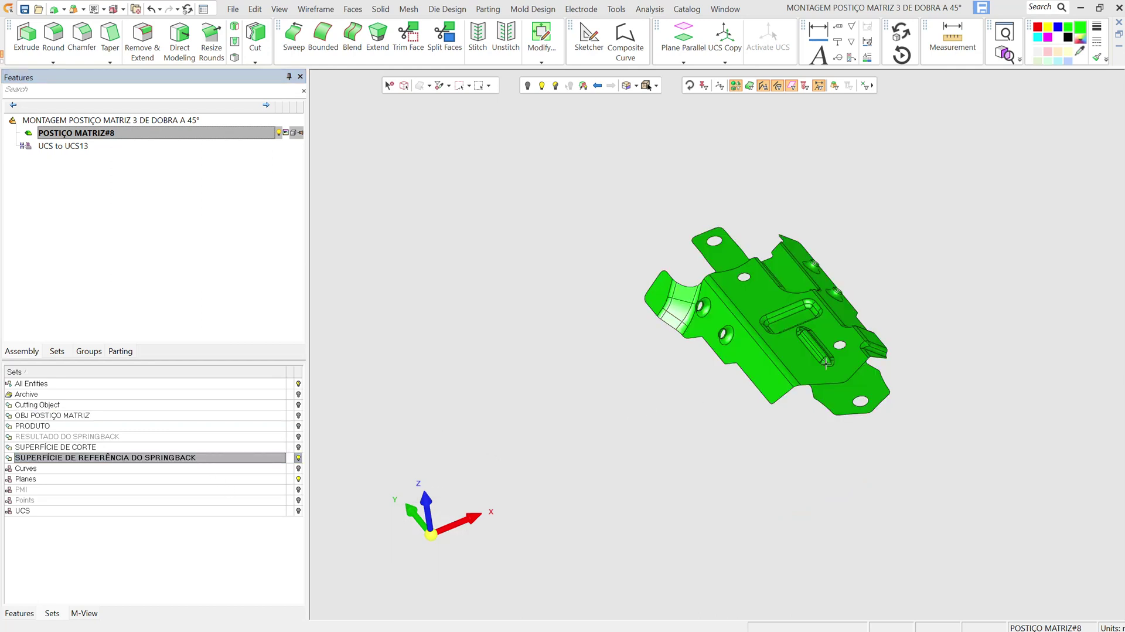
pyautogui.scroll(5, 825, 364)
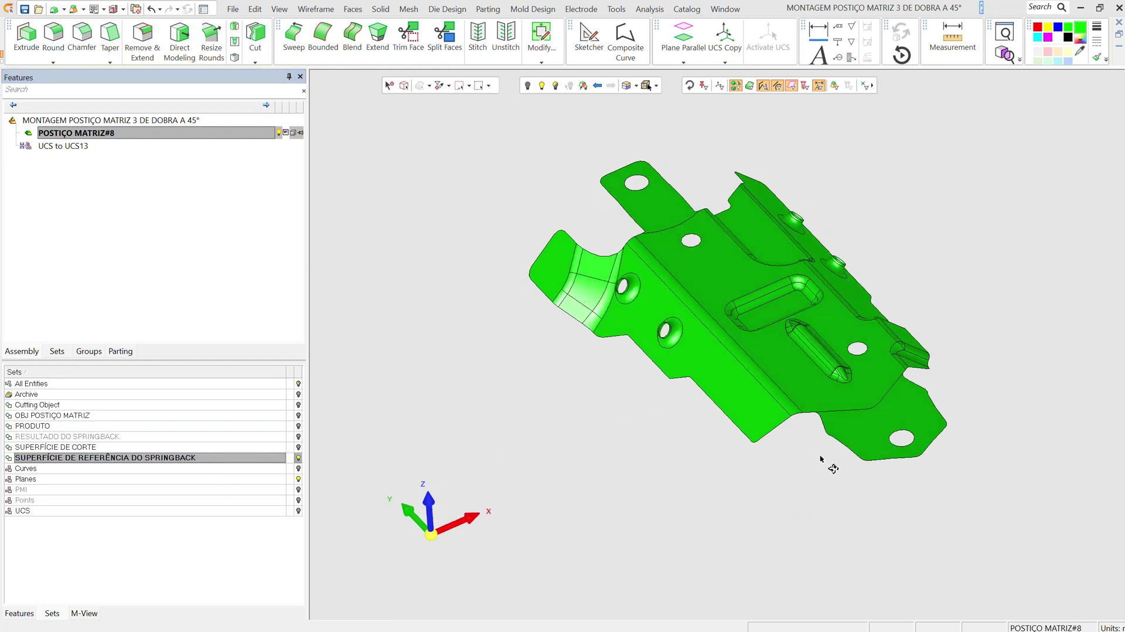
pyautogui.moveTo(821, 458); pyautogui.dragTo(821, 463, button='middle')
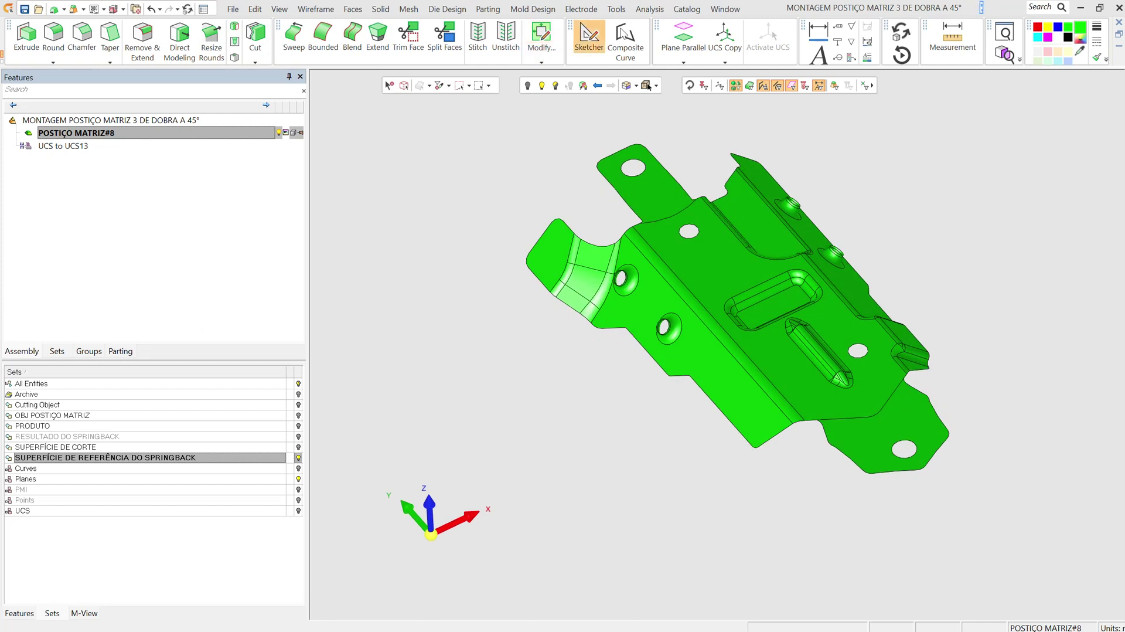
# Step: Create a composite curve along the long bend edge between the top face and the side flange
pyautogui.click(626, 40)
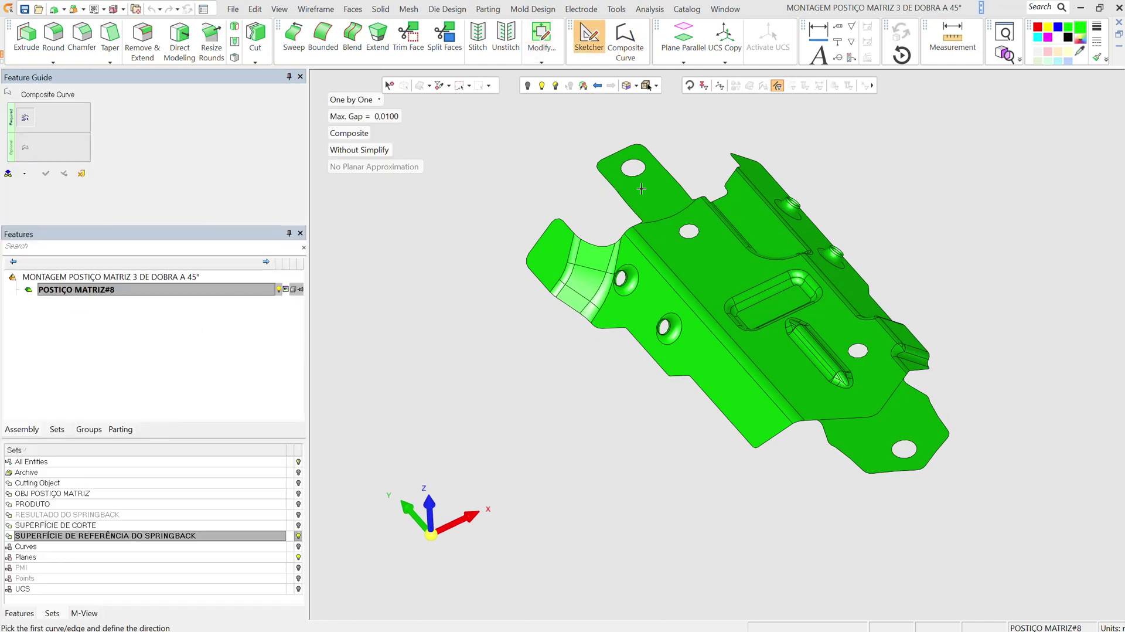
pyautogui.click(649, 249)
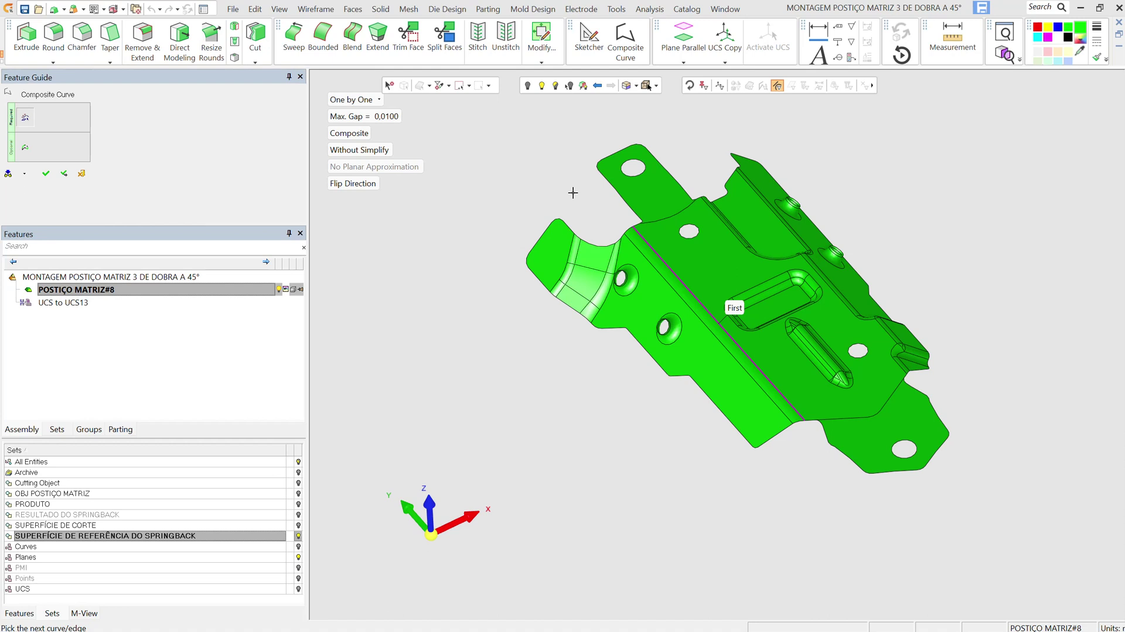
pyautogui.click(43, 174)
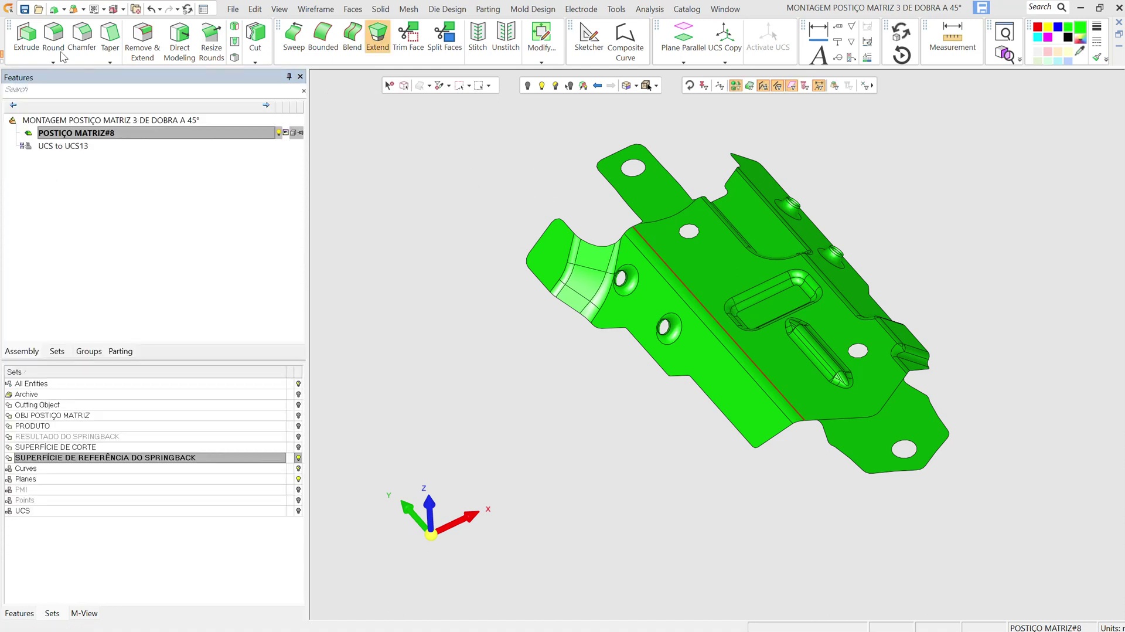
# Step: Sweep the composite curve with a delta of 30 outward over the side flange, in plane with the top face
pyautogui.click(294, 36)
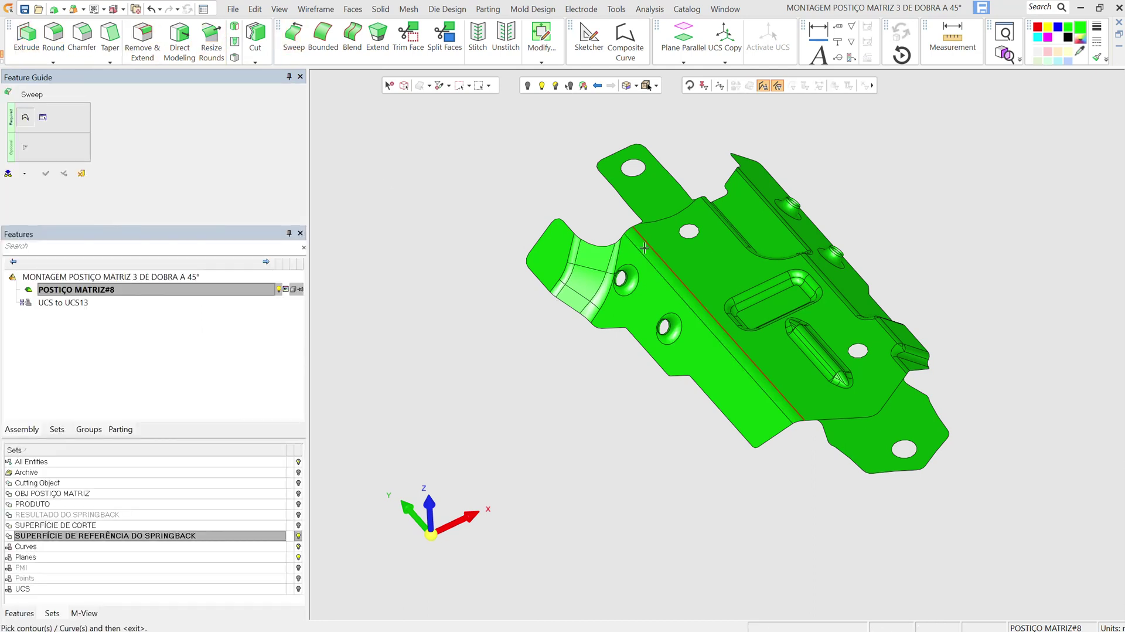
pyautogui.middleClick(442, 183)
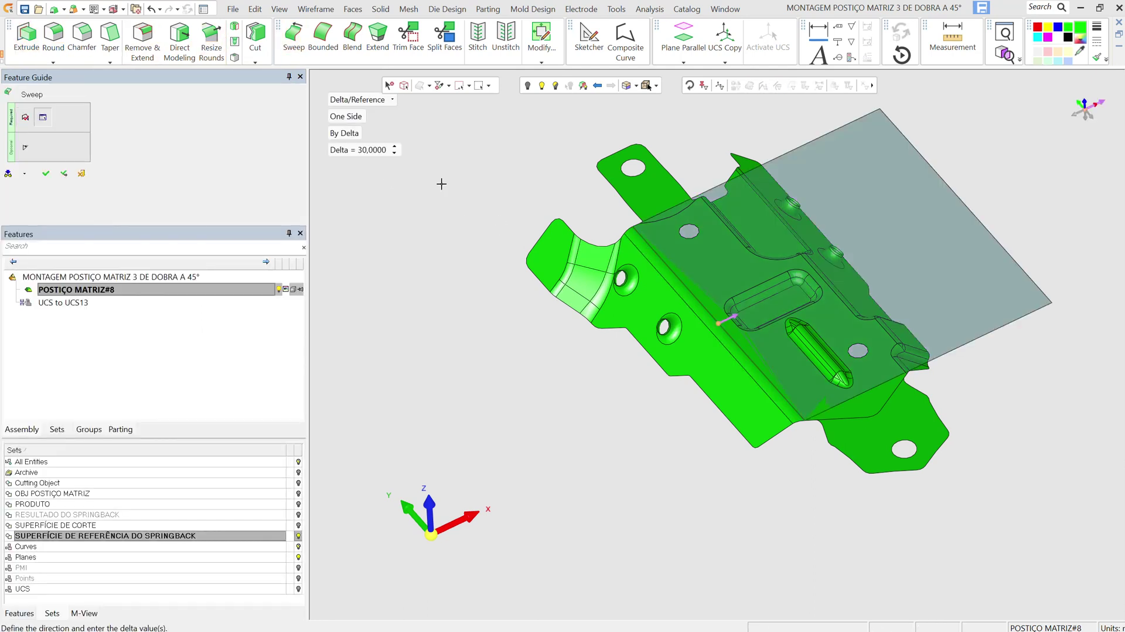
pyautogui.click(1076, 114)
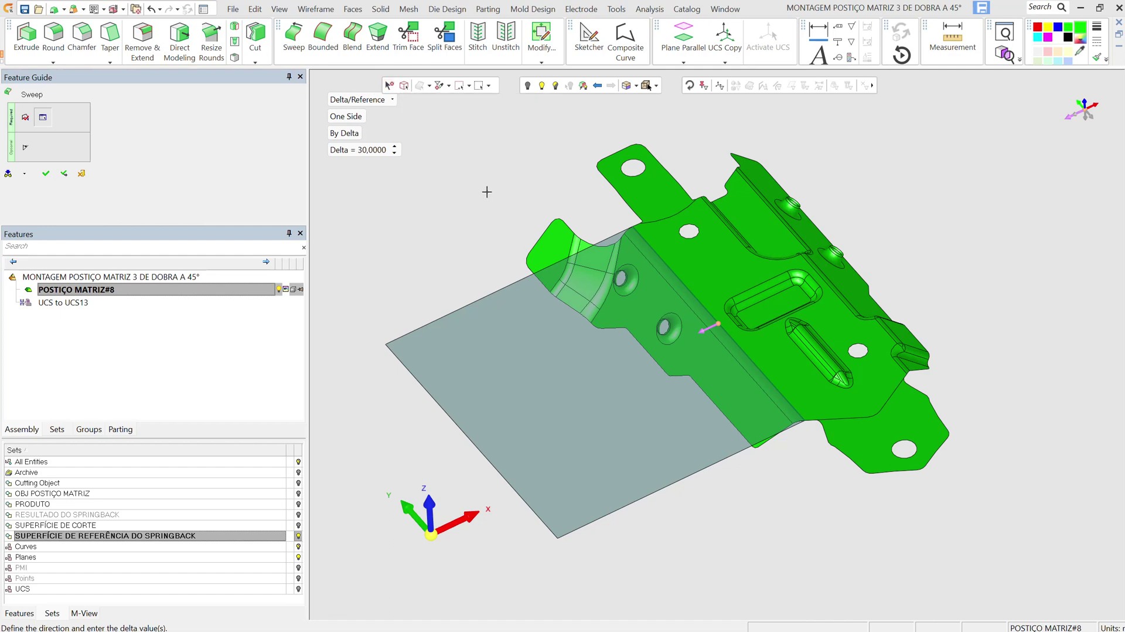
pyautogui.moveTo(513, 213); pyautogui.dragTo(464, 206, button='middle')
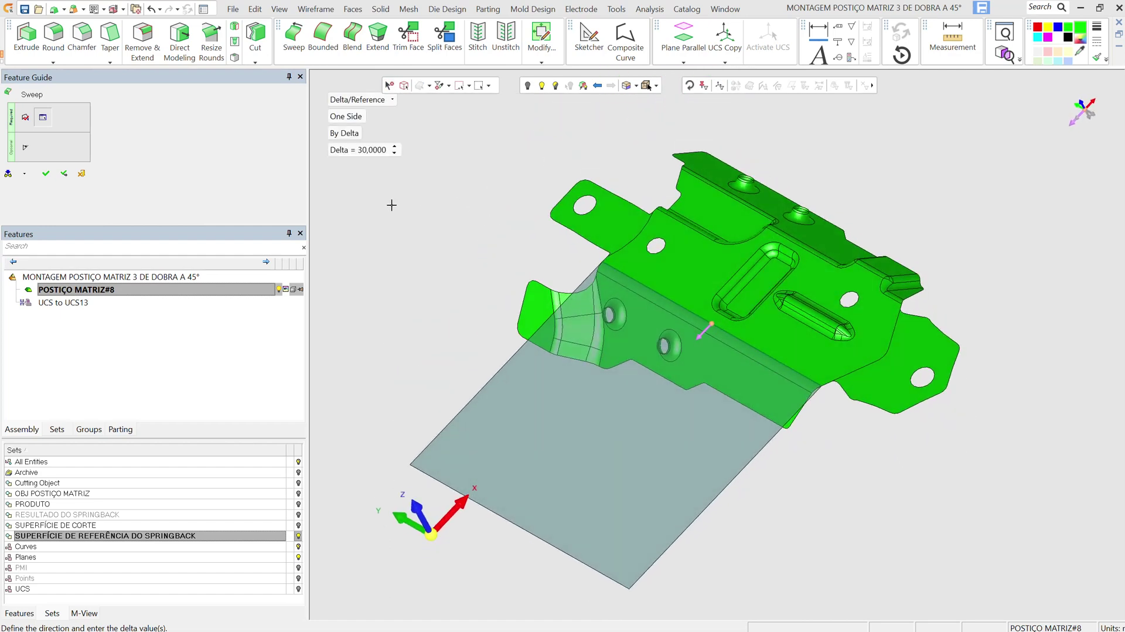
pyautogui.click(64, 173)
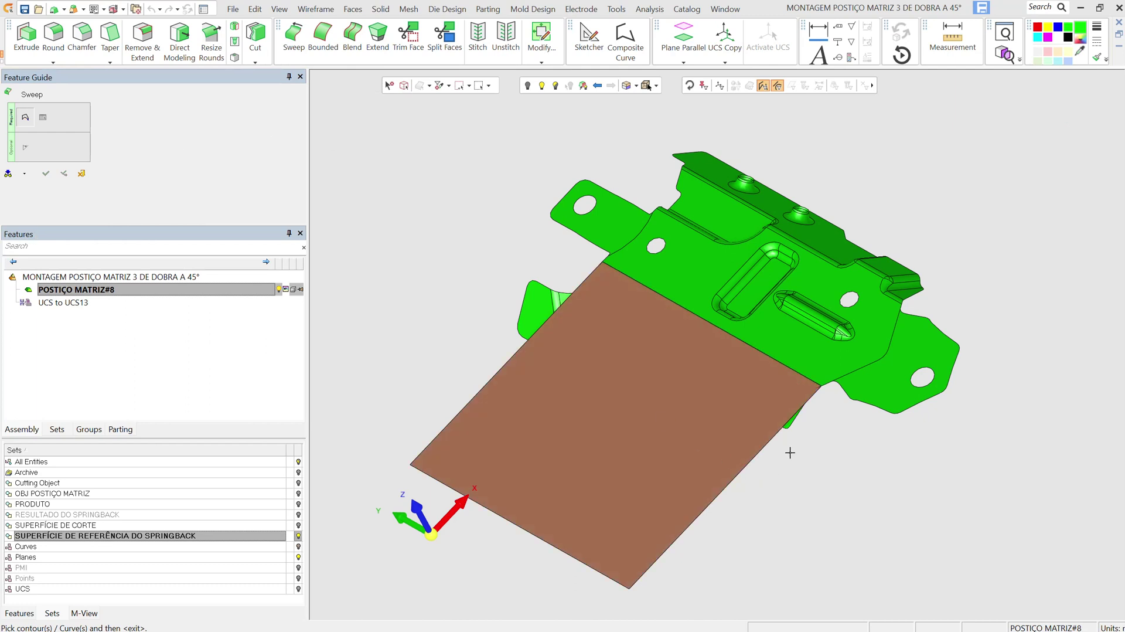
# Step: Sweep the swept face's side edge nearest the part's lower tab outward in the same plane with a delta of 10
pyautogui.click(775, 441)
pyautogui.middleClick(777, 443)
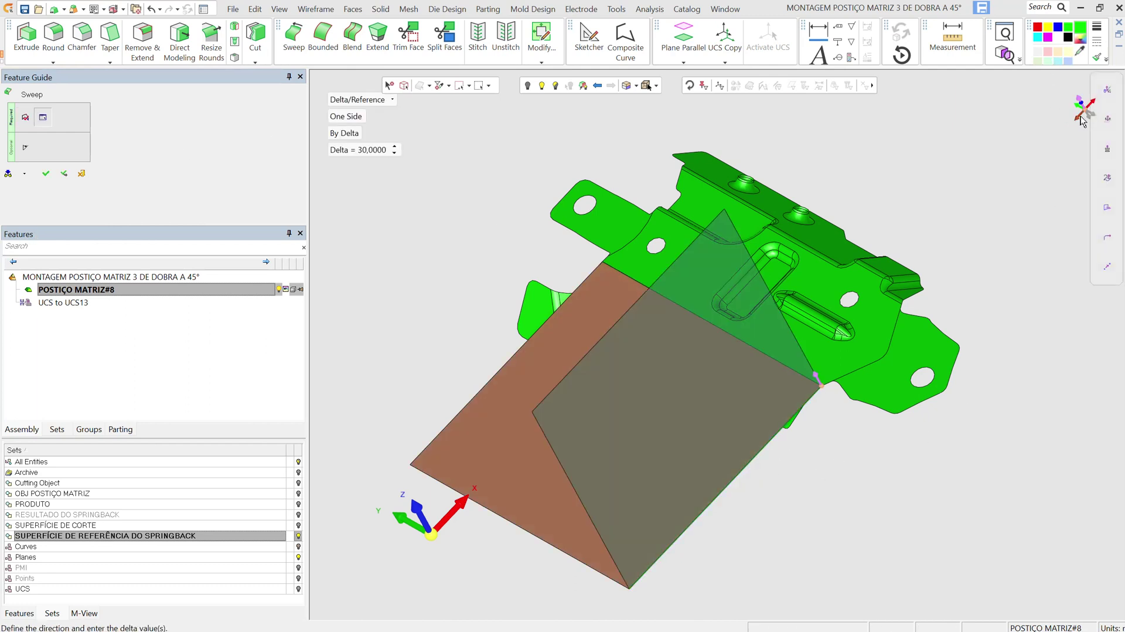
pyautogui.click(1094, 116)
pyautogui.click(352, 154)
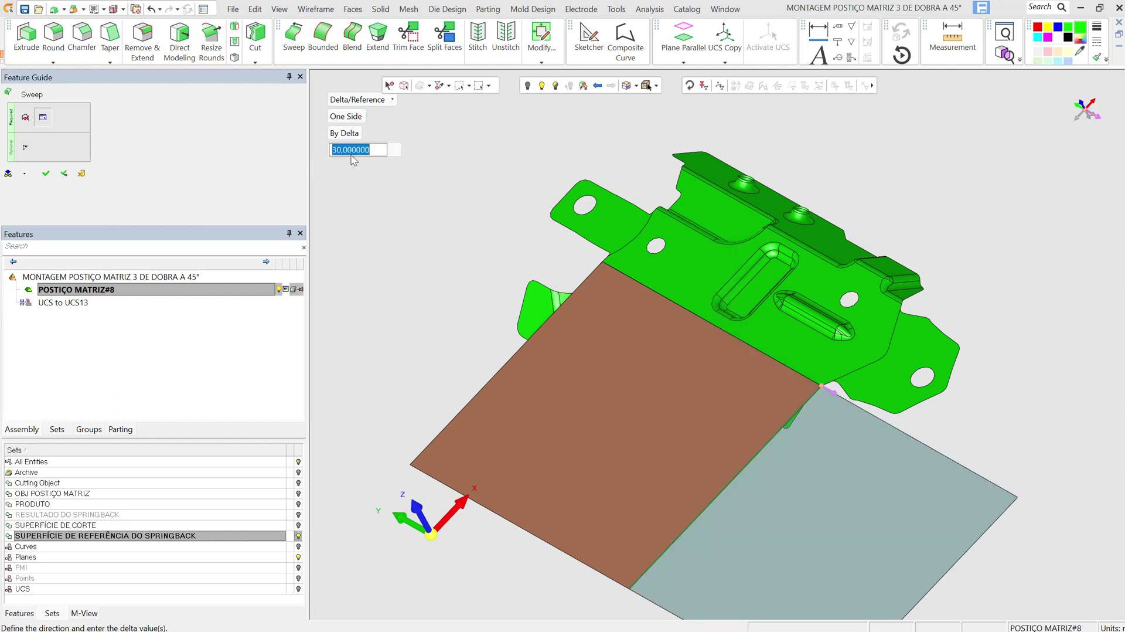
pyautogui.write('10')
pyautogui.press('Return')
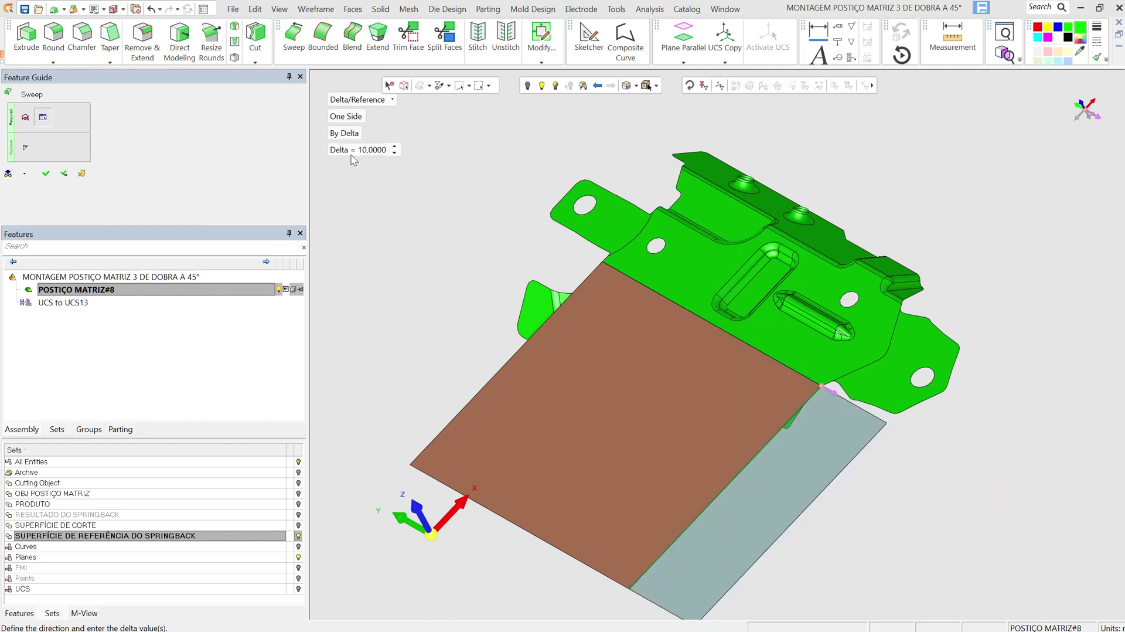
pyautogui.click(64, 174)
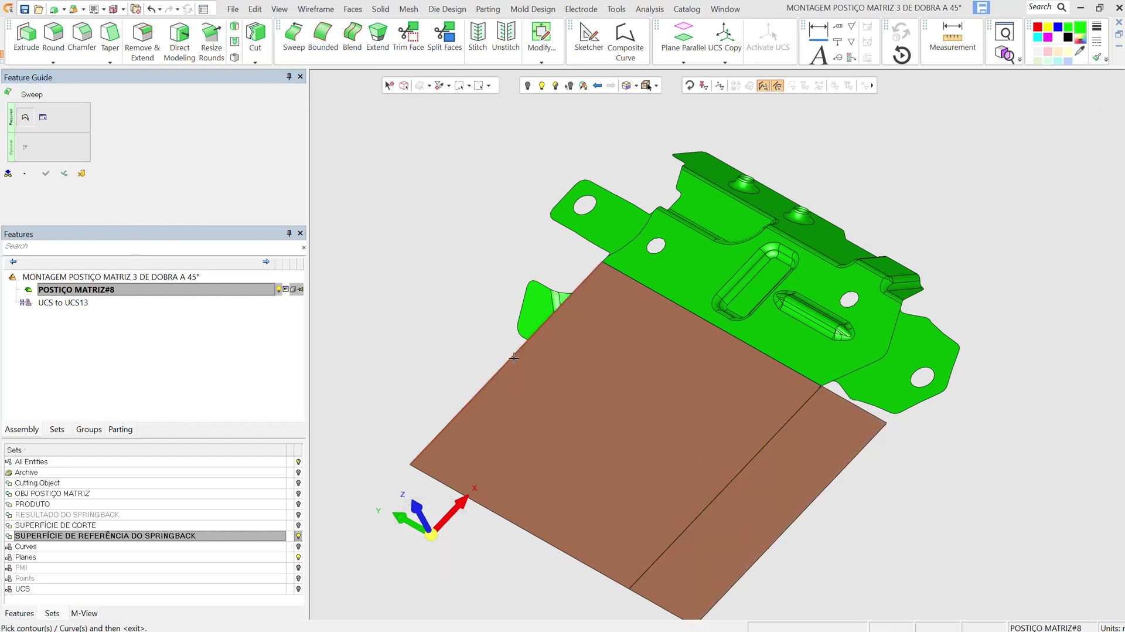
# Step: Sweep the opposite side edge of the central swept face outward in the same plane with a delta of 10
pyautogui.middleClick(453, 268)
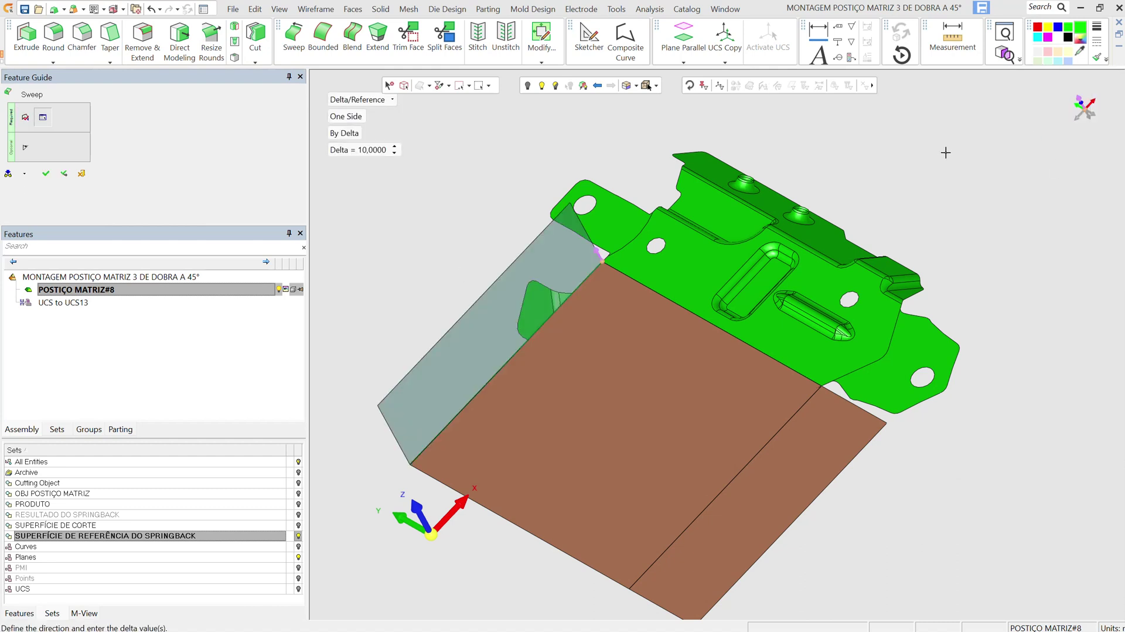
pyautogui.moveTo(979, 196); pyautogui.dragTo(1023, 163, button='middle')
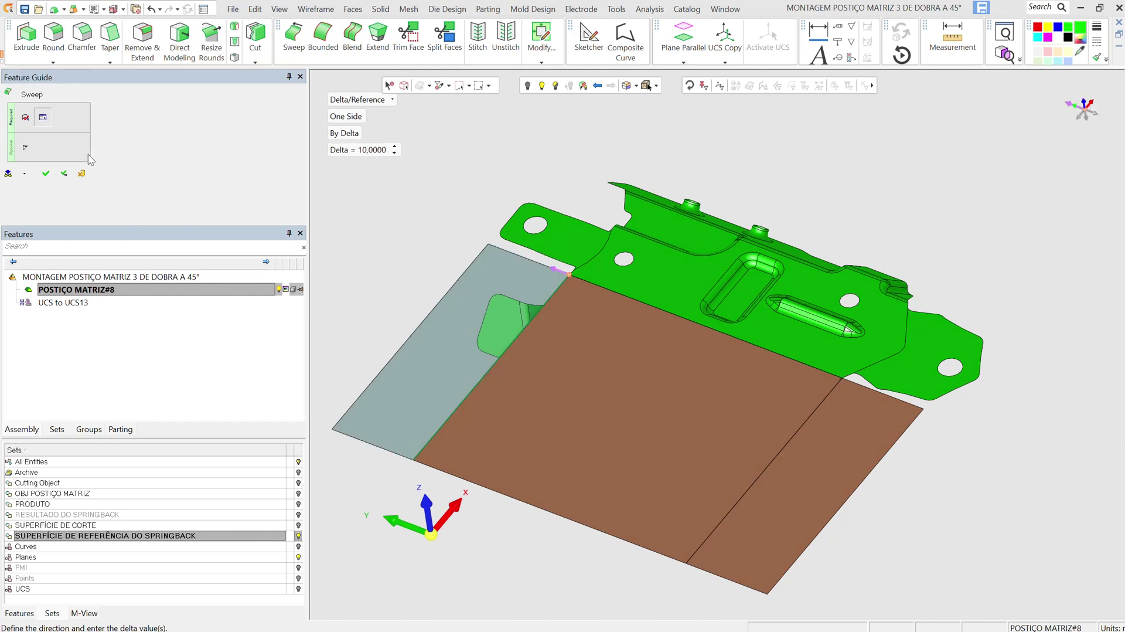
pyautogui.click(46, 174)
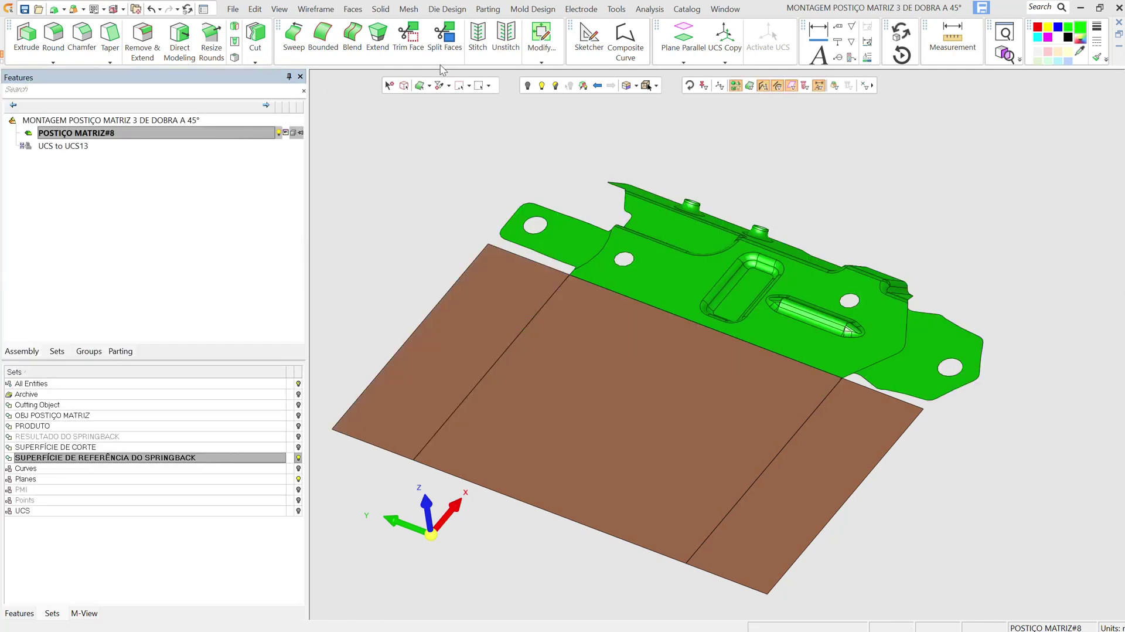
# Step: Stitch the three coplanar swept faces into one surface body with a maximum gap of 0.1
pyautogui.click(478, 38)
pyautogui.click(490, 321)
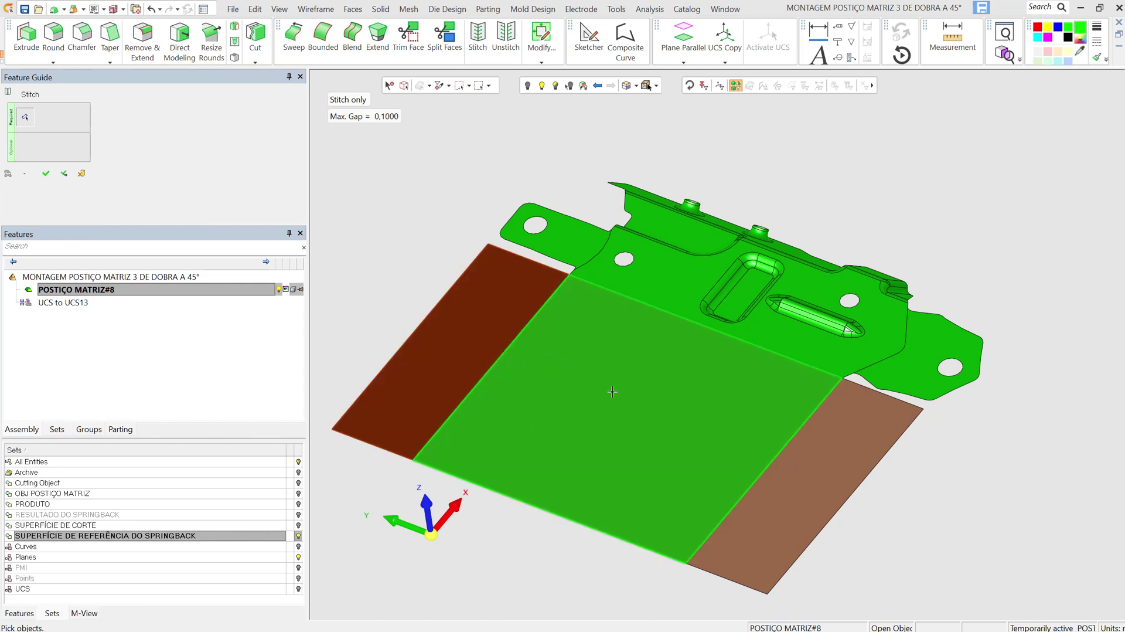
pyautogui.click(609, 390)
pyautogui.click(848, 456)
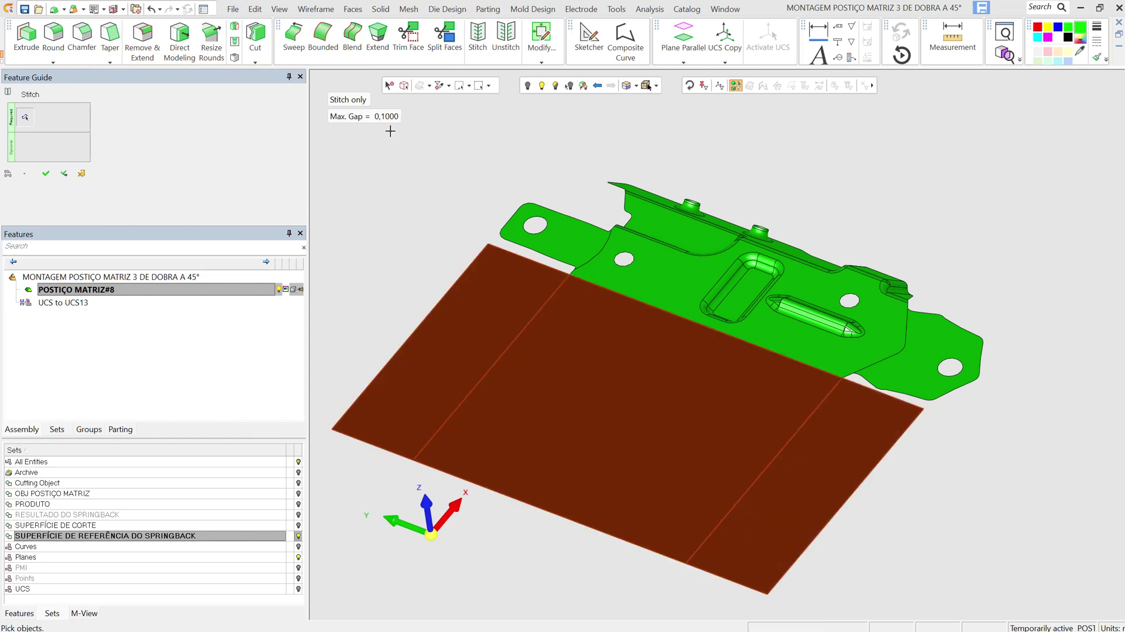
pyautogui.moveTo(432, 266); pyautogui.dragTo(415, 234, button='middle')
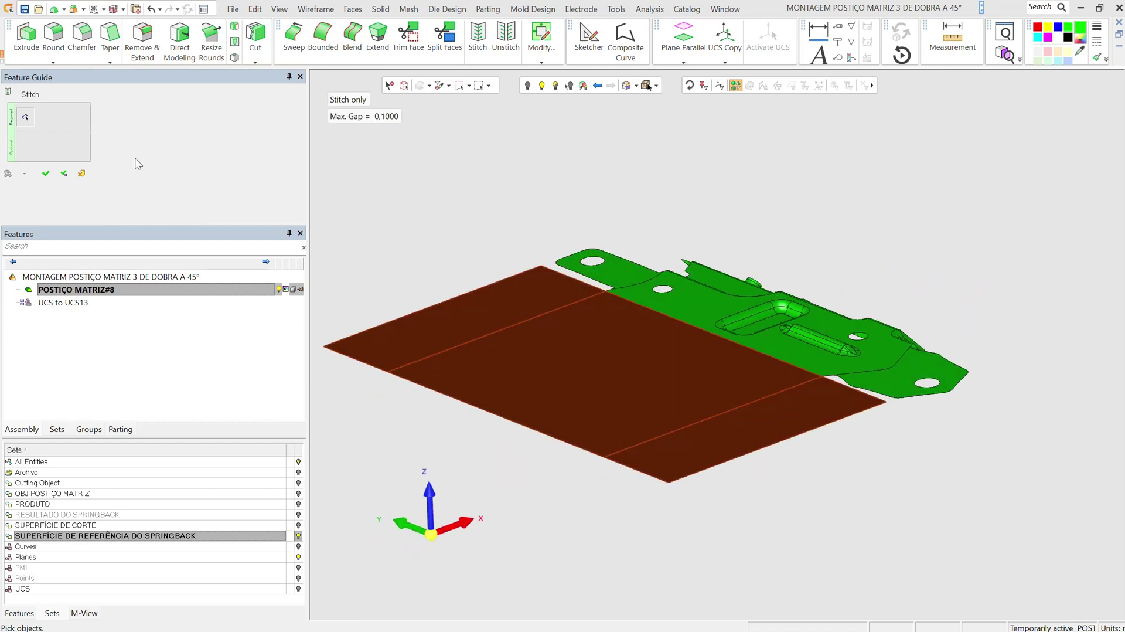
pyautogui.click(47, 173)
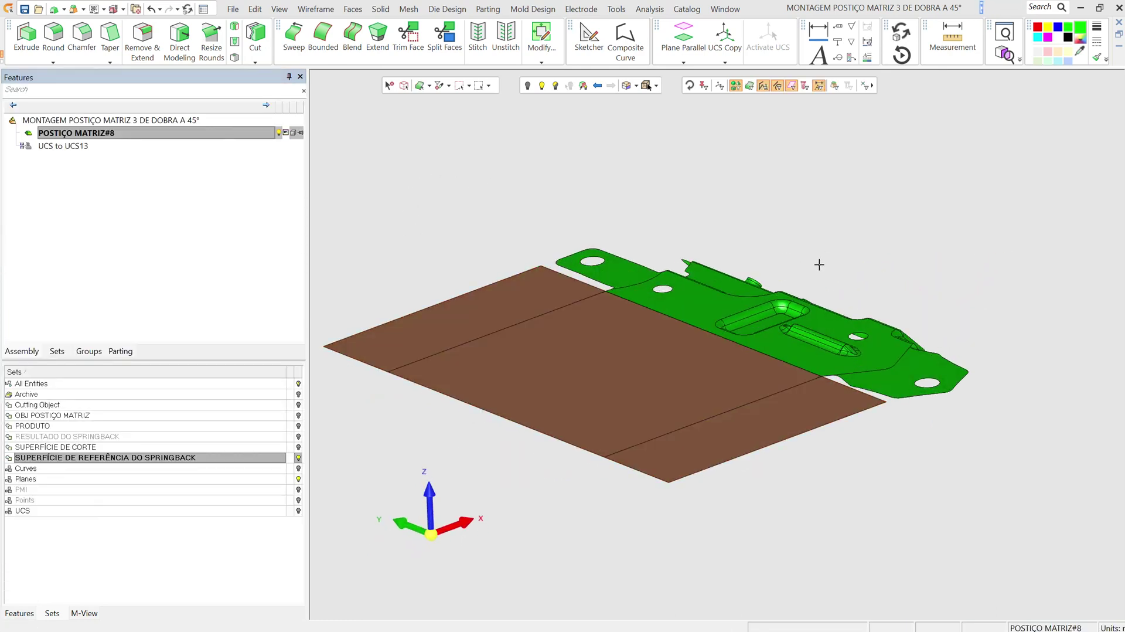
# Step: Start Blank on Binder with the stitched flat surface as binder and select the smooth chain of bent flange faces
pyautogui.moveTo(885, 240); pyautogui.dragTo(1015, 294, button='middle')
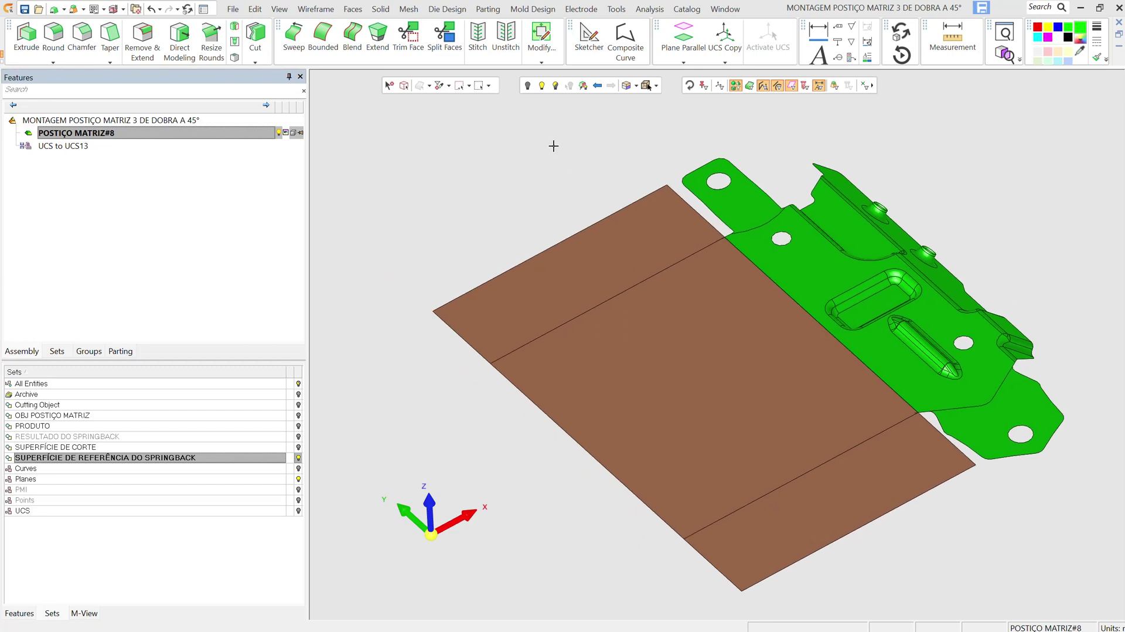
pyautogui.click(446, 10)
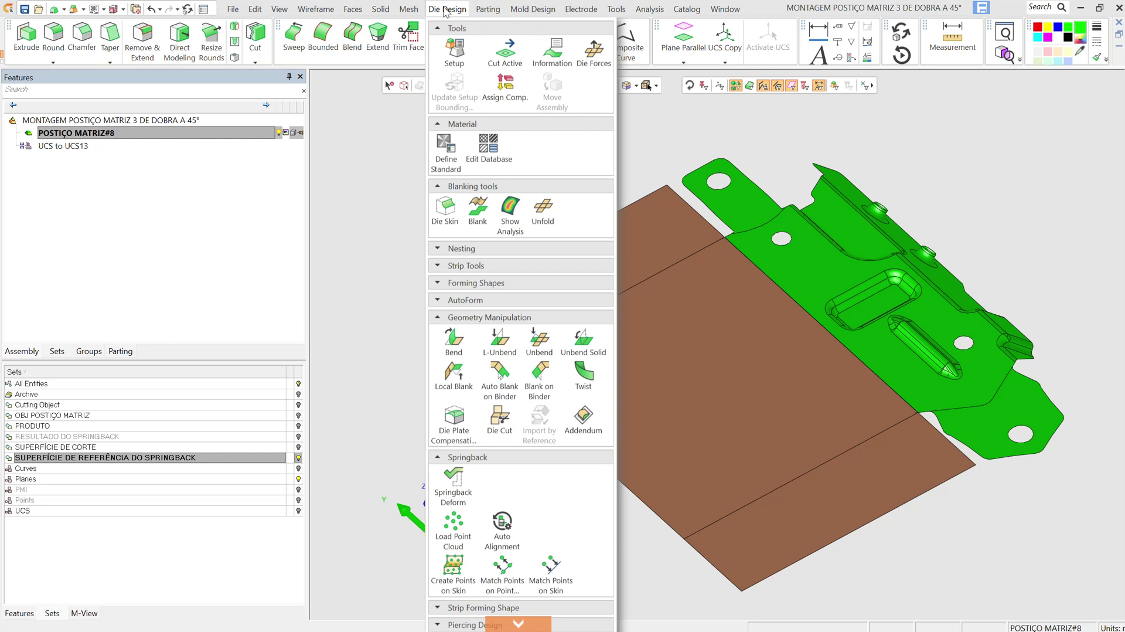
pyautogui.click(548, 388)
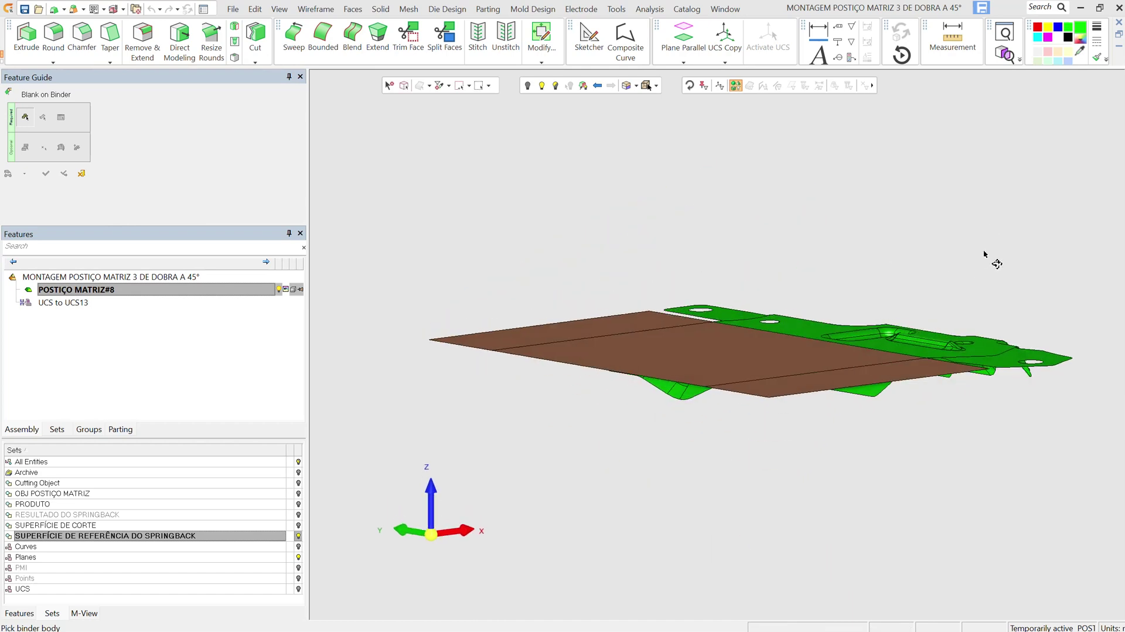
pyautogui.click(801, 403)
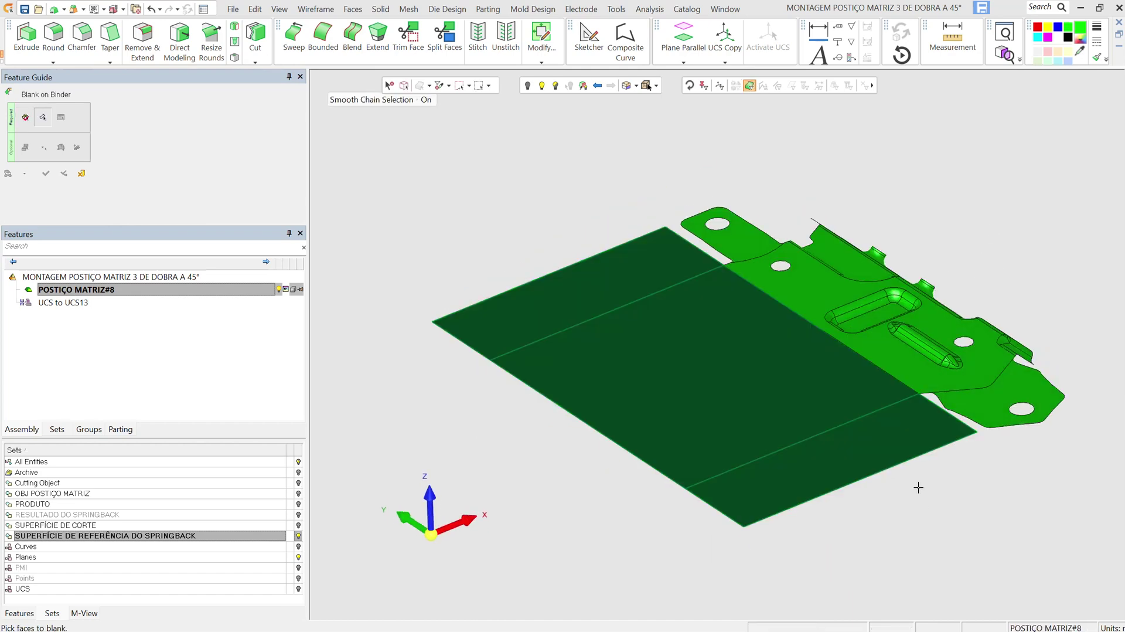
pyautogui.moveTo(919, 490); pyautogui.dragTo(872, 406, button='middle')
pyautogui.scroll(6, 869, 355)
pyautogui.moveTo(897, 324); pyautogui.dragTo(880, 373, button='middle')
pyautogui.keyDown('ctrl'); pyautogui.moveTo(931, 281); pyautogui.dragTo(912, 346, button='middle'); pyautogui.keyUp('ctrl')
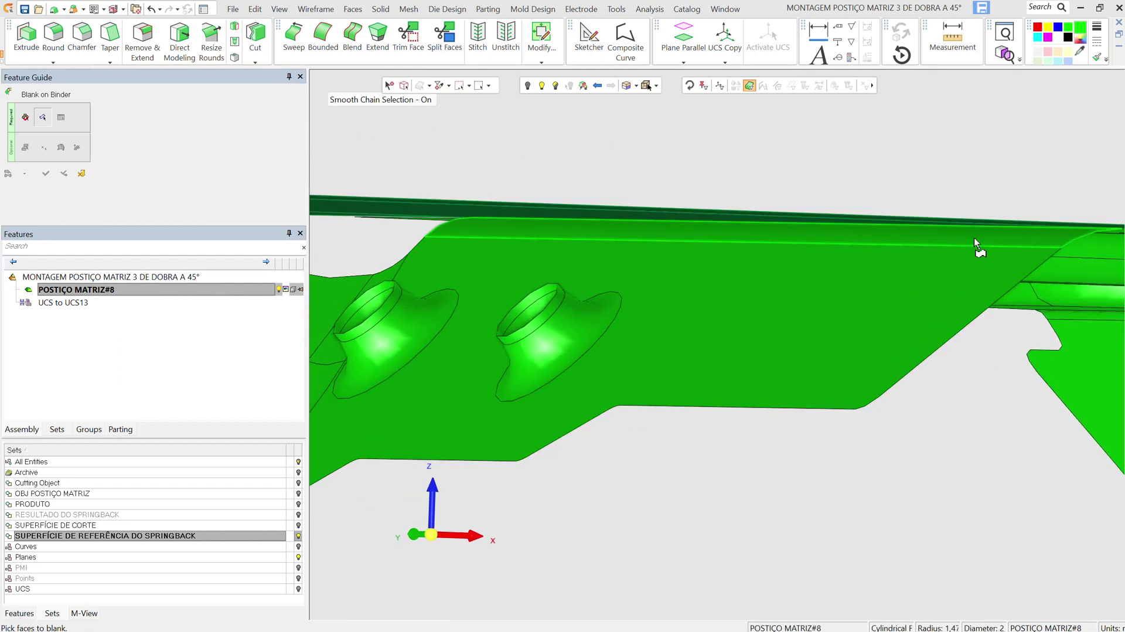
pyautogui.click(978, 245)
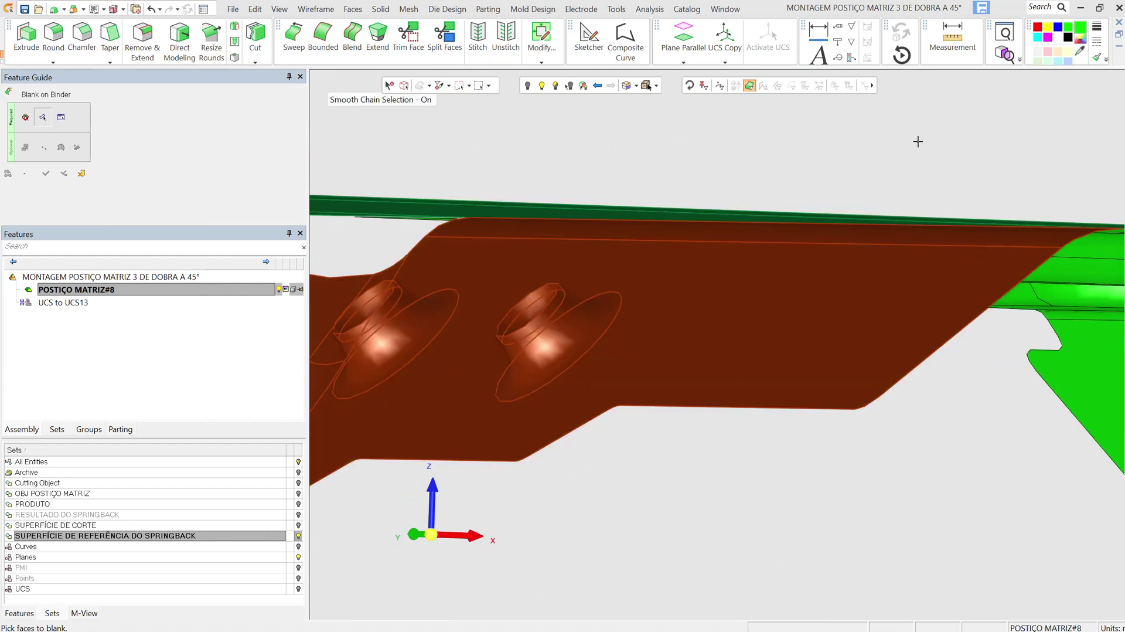
# Step: Flatten the selected flange faces onto the binder using material HRCQ, thickness 0.21, Remove Original Faces and Trim Binder on
pyautogui.scroll(-5, 918, 141)
pyautogui.moveTo(929, 161); pyautogui.dragTo(927, 189, button='middle')
pyautogui.scroll(-3, 927, 188)
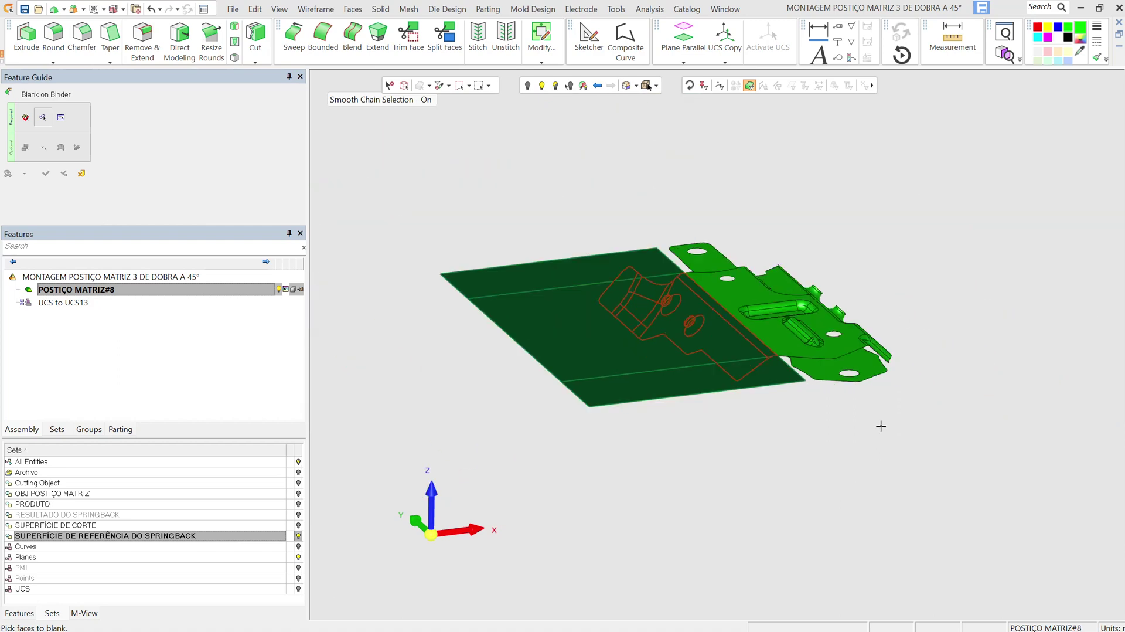
pyautogui.moveTo(881, 426); pyautogui.dragTo(919, 392, button='middle')
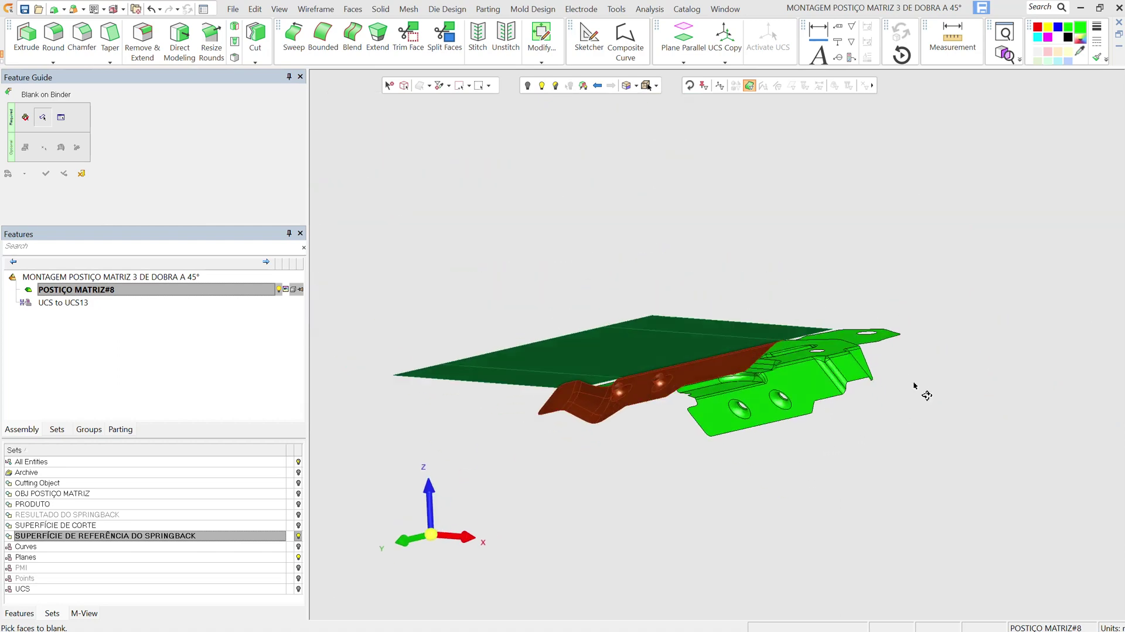
pyautogui.middleClick(811, 220)
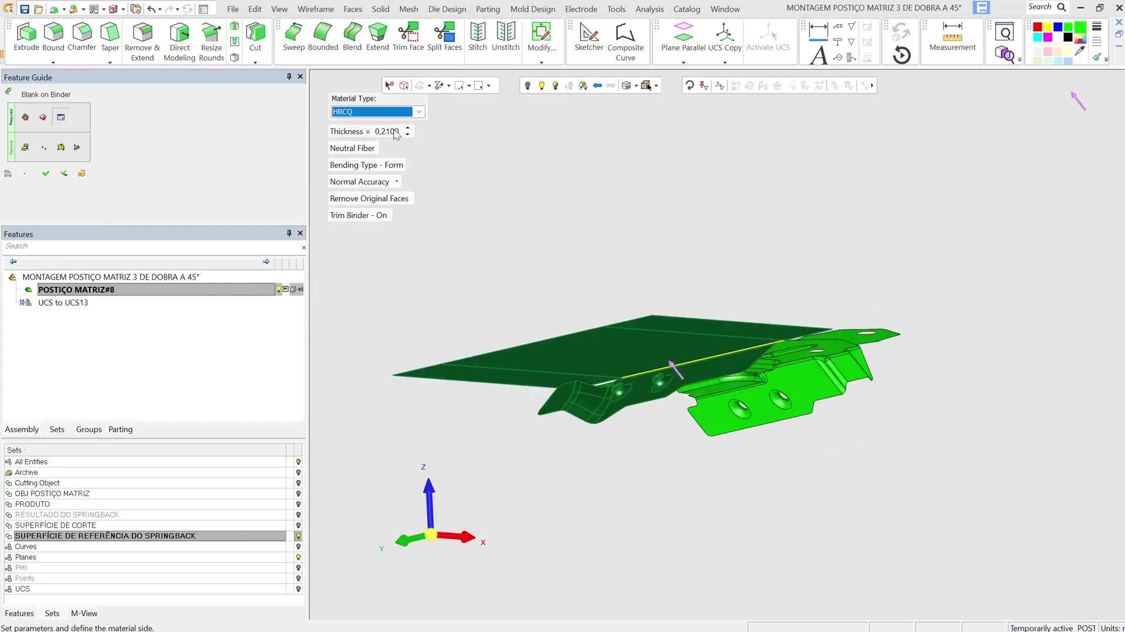
pyautogui.moveTo(762, 250); pyautogui.dragTo(585, 172, button='middle')
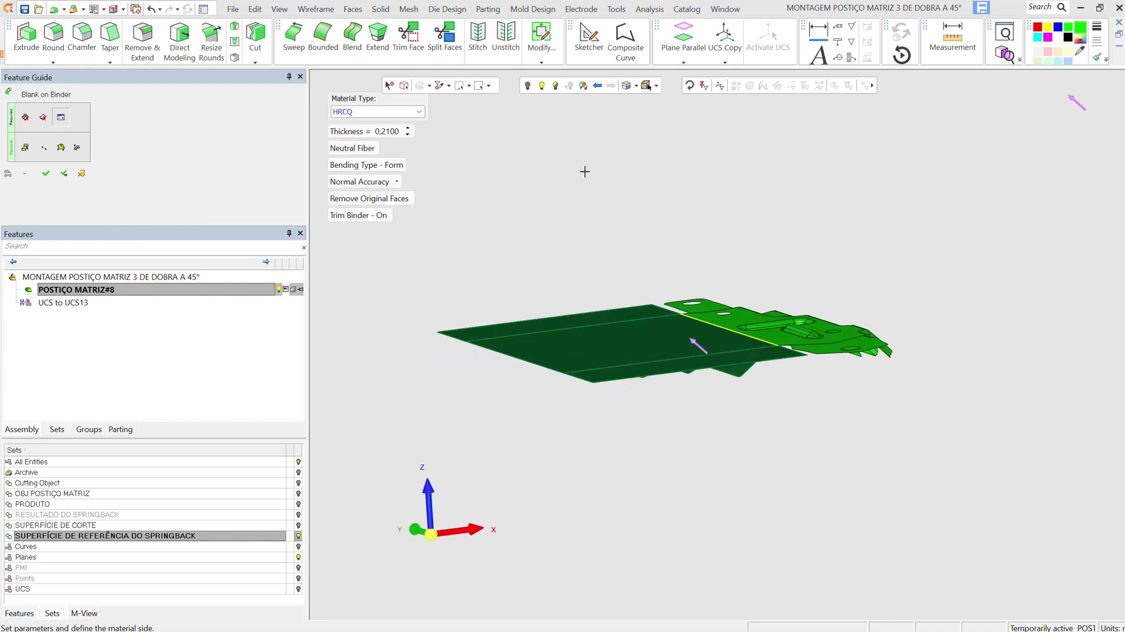
pyautogui.click(46, 175)
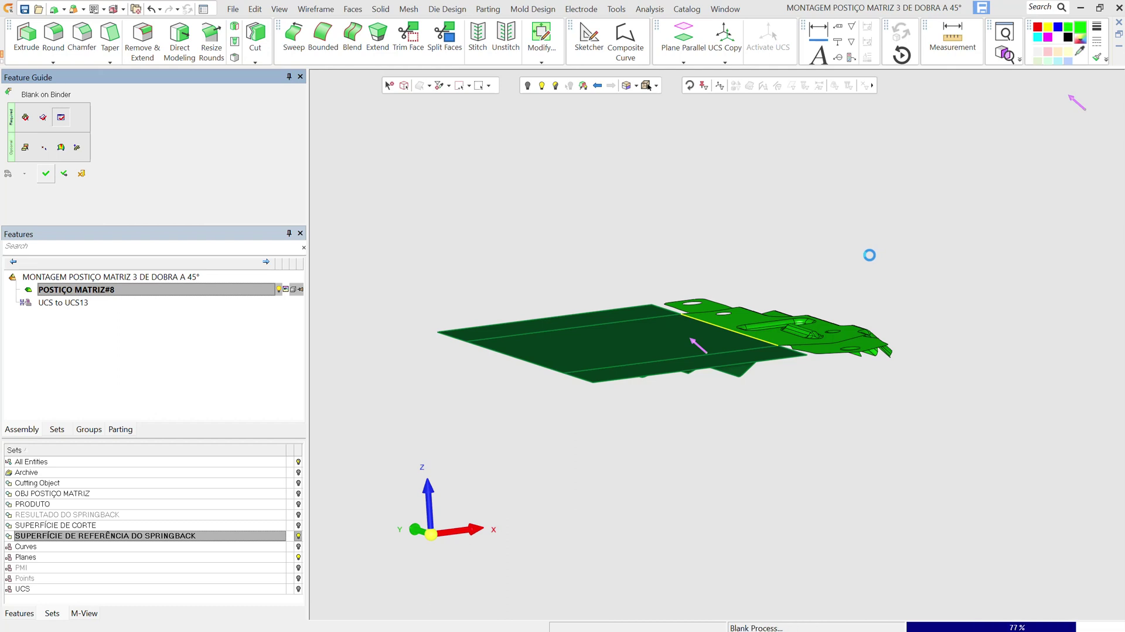
pyautogui.keyDown('ctrl'); pyautogui.moveTo(688, 346); pyautogui.dragTo(745, 407); pyautogui.keyUp('ctrl')
pyautogui.keyDown('ctrl'); pyautogui.moveTo(740, 316); pyautogui.dragTo(752, 455, button='middle'); pyautogui.keyUp('ctrl')
pyautogui.scroll(4, 752, 455)
pyautogui.keyDown('ctrl'); pyautogui.moveTo(728, 443); pyautogui.dragTo(726, 412); pyautogui.keyUp('ctrl')
pyautogui.scroll(-3, 726, 412)
pyautogui.keyDown('ctrl'); pyautogui.moveTo(758, 335); pyautogui.dragTo(807, 366); pyautogui.keyUp('ctrl')
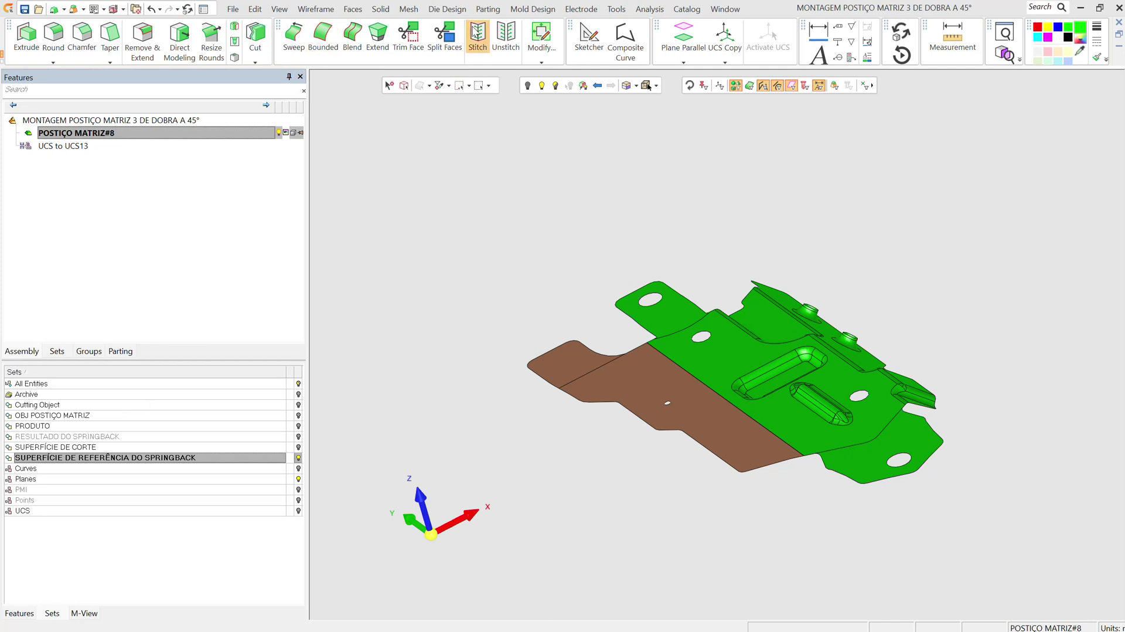
pyautogui.click(447, 10)
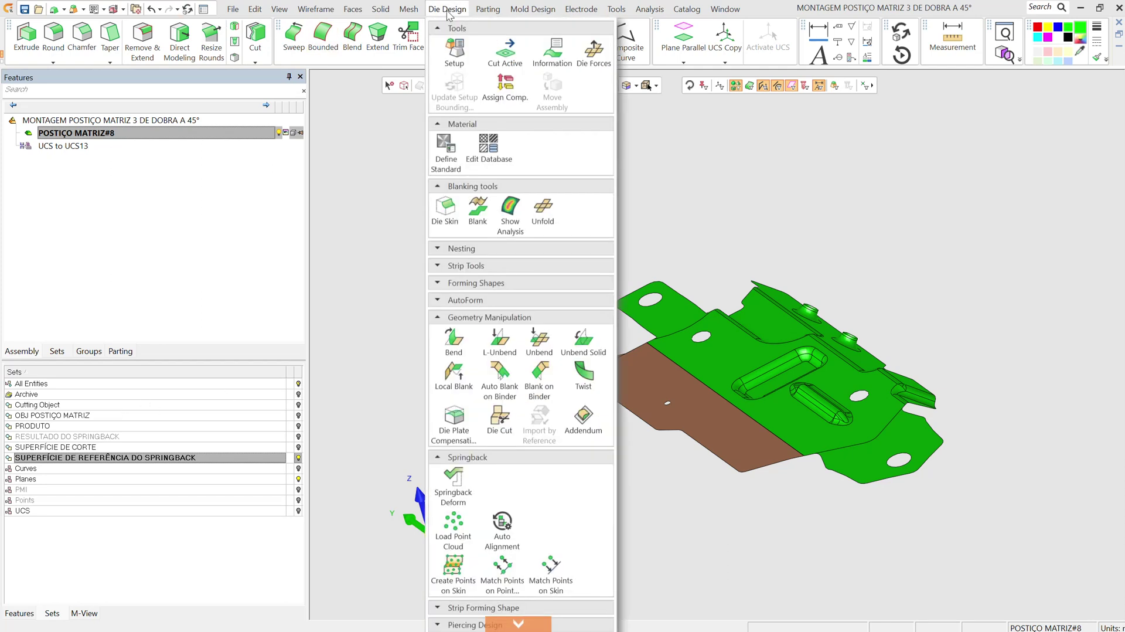
pyautogui.click(412, 206)
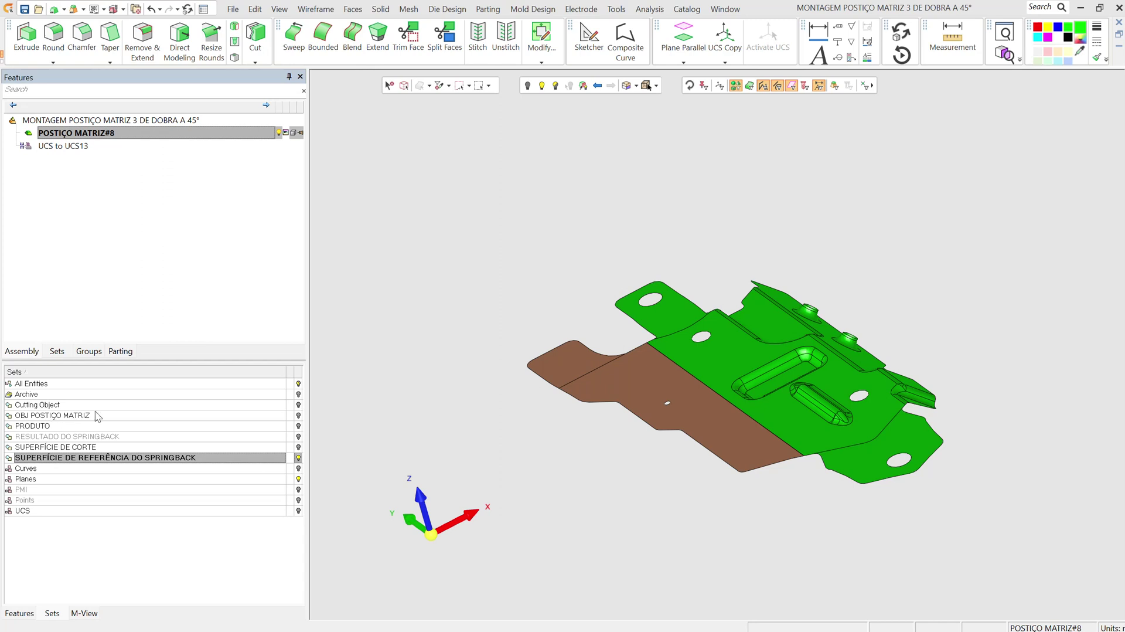
# Step: Show the OBJ POSTIÇO MATRIZ set together with the flattened springback reference surface
pyautogui.click(298, 416)
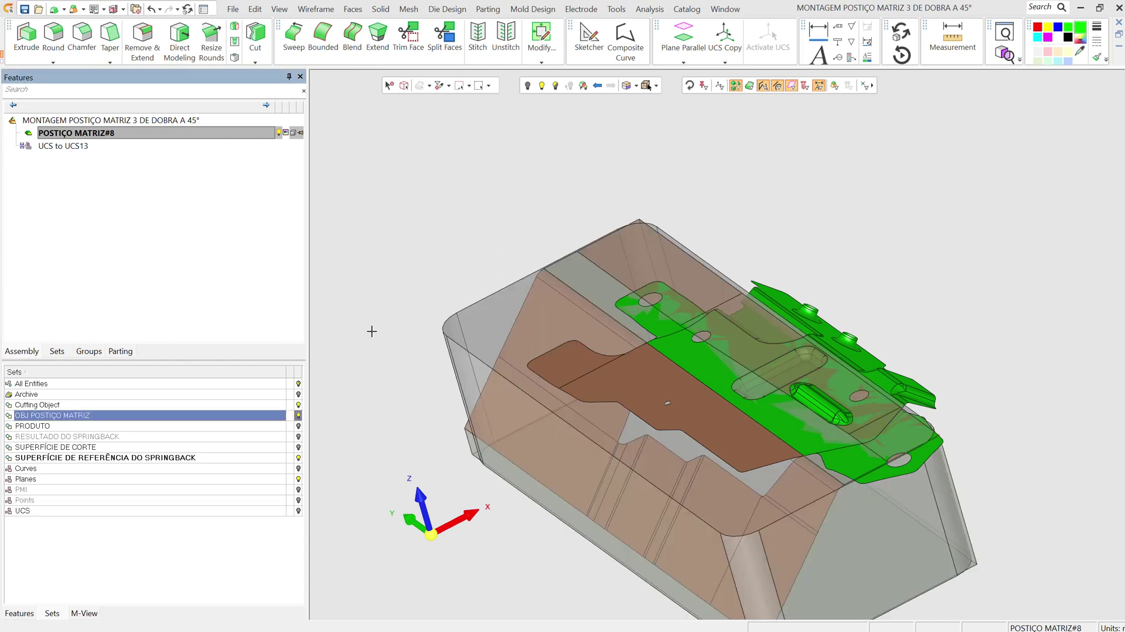
pyautogui.click(460, 200)
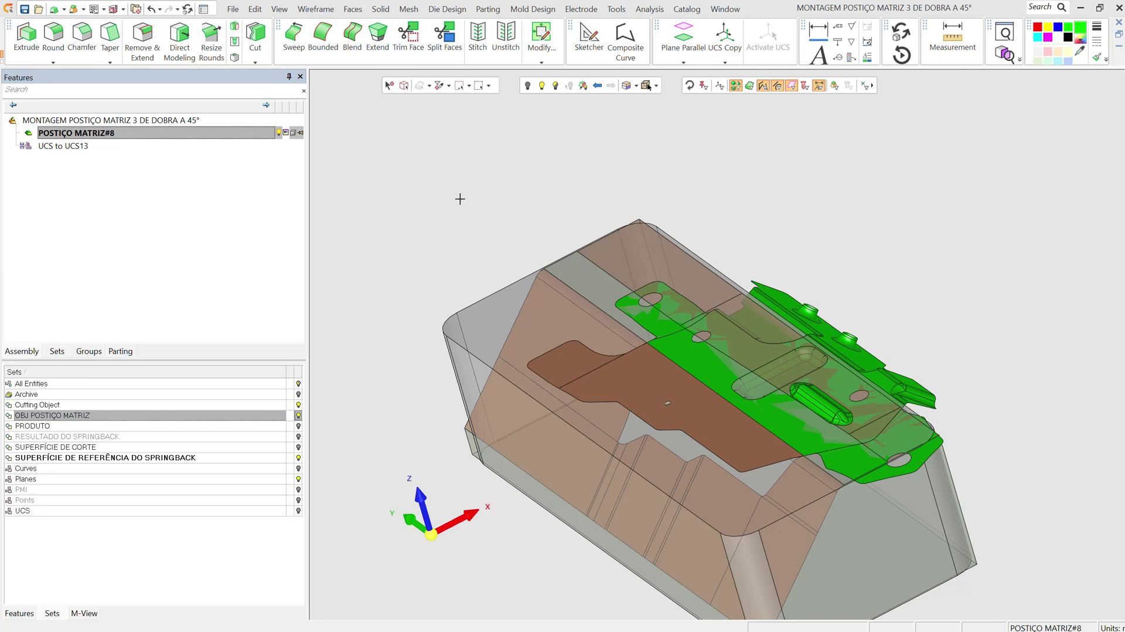
# Step: Hide the OBJ POSTIÇO MATRIZ set and display the Thickness Strain Analysis of the flattened flange
pyautogui.click(299, 416)
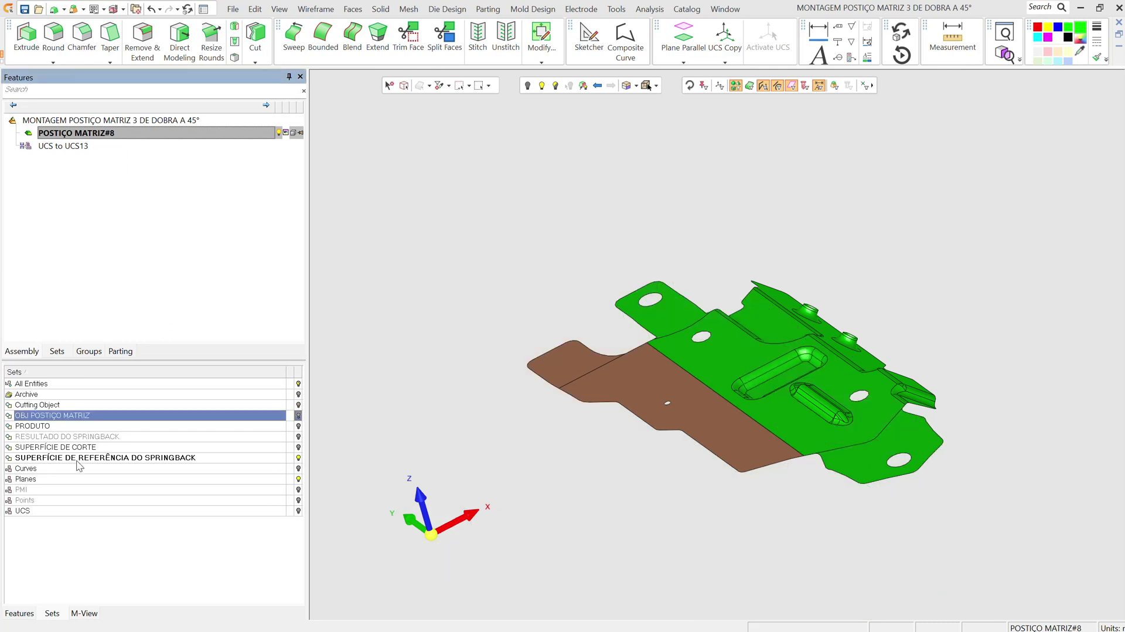
pyautogui.click(447, 9)
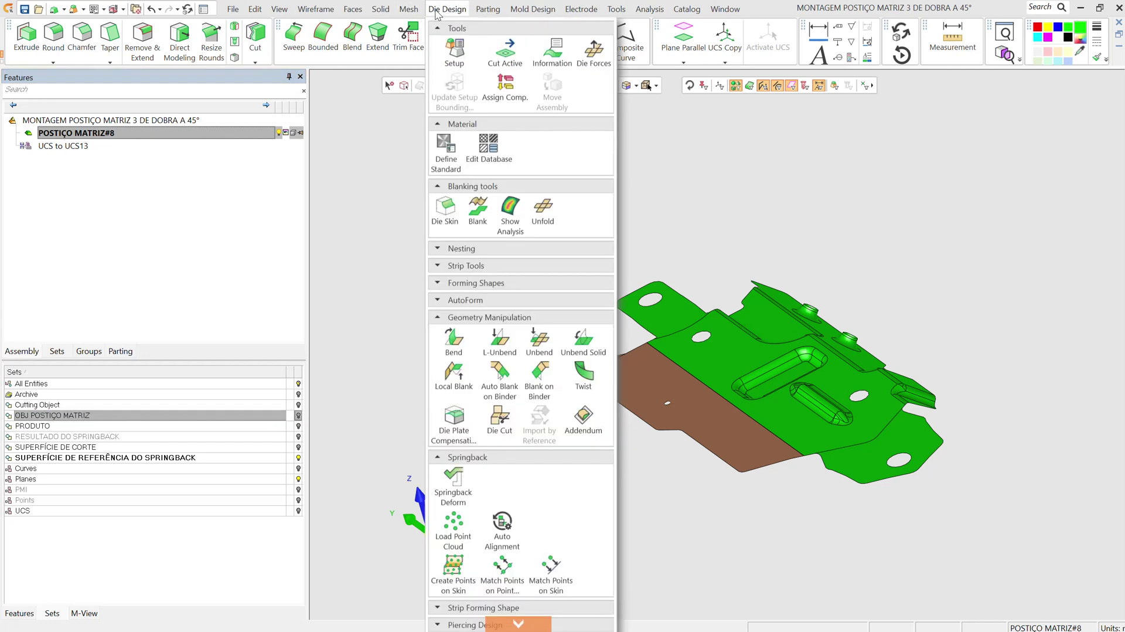
pyautogui.click(509, 210)
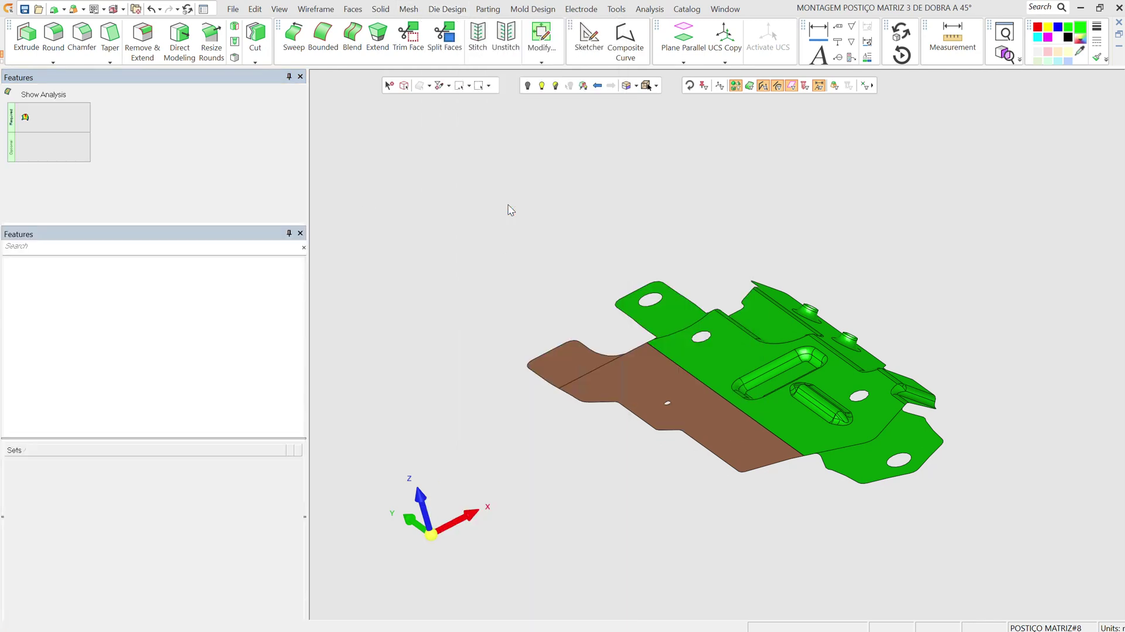
pyautogui.moveTo(695, 409)
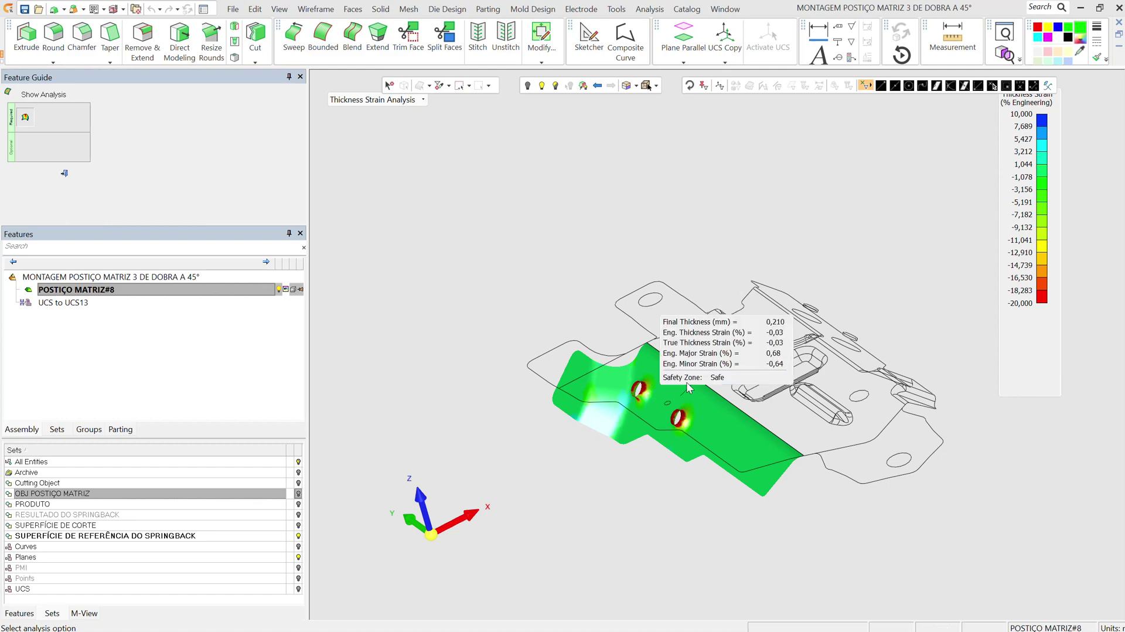
pyautogui.scroll(2, 695, 409)
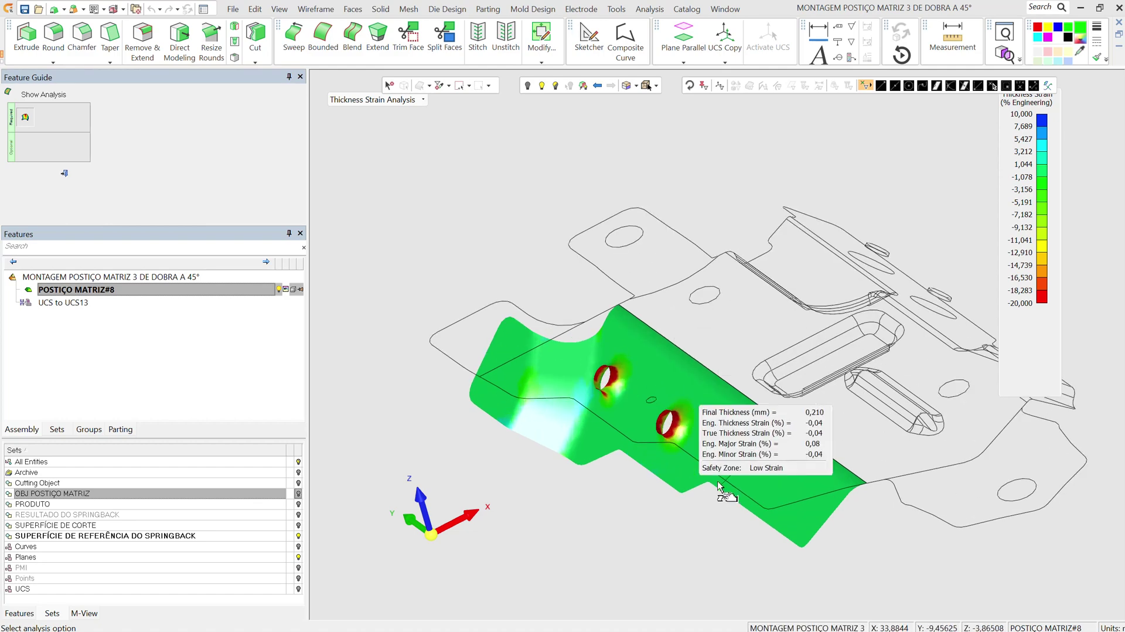
pyautogui.moveTo(722, 487)
pyautogui.mouseDown(button='middle')
pyautogui.moveTo(774, 471)
pyautogui.moveTo(724, 487)
pyautogui.mouseUp(button='middle')
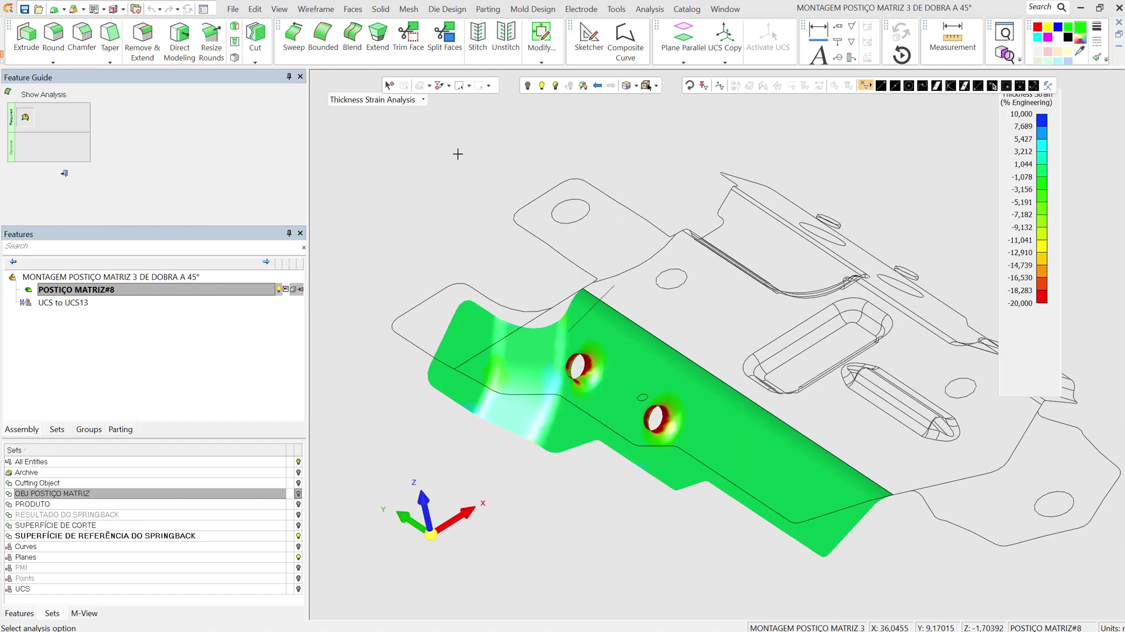
# Step: Run the Springback Analysis on POSTIÇO MATRIZ#8 with Constraint Edges/Points, constraining the flange's long straight bend edge
pyautogui.click(423, 99)
pyautogui.click(391, 161)
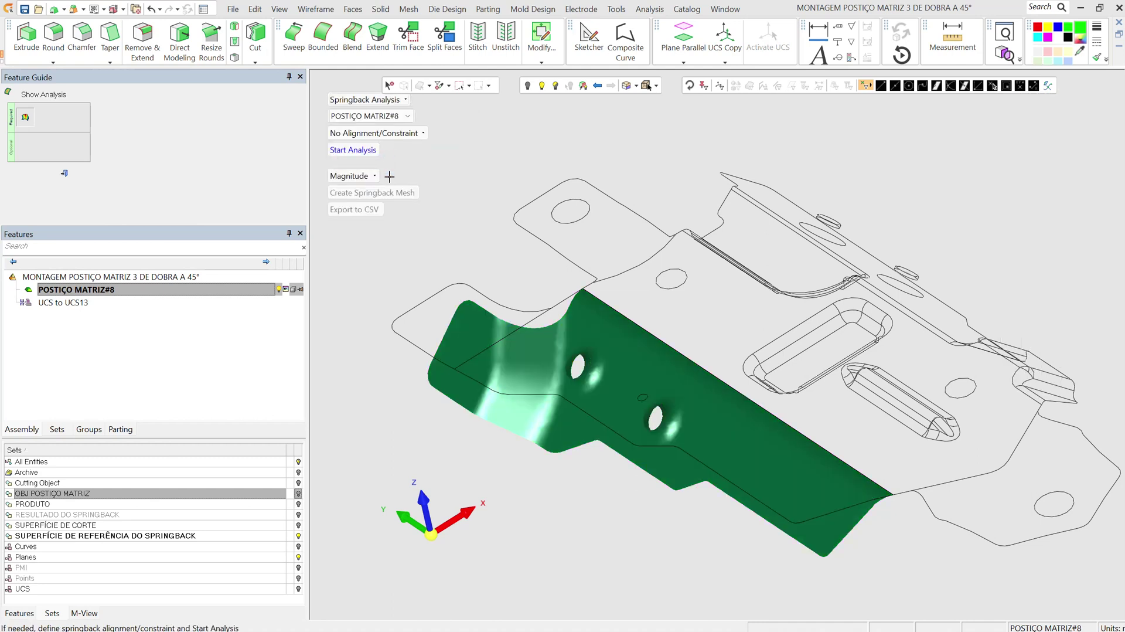
pyautogui.click(424, 136)
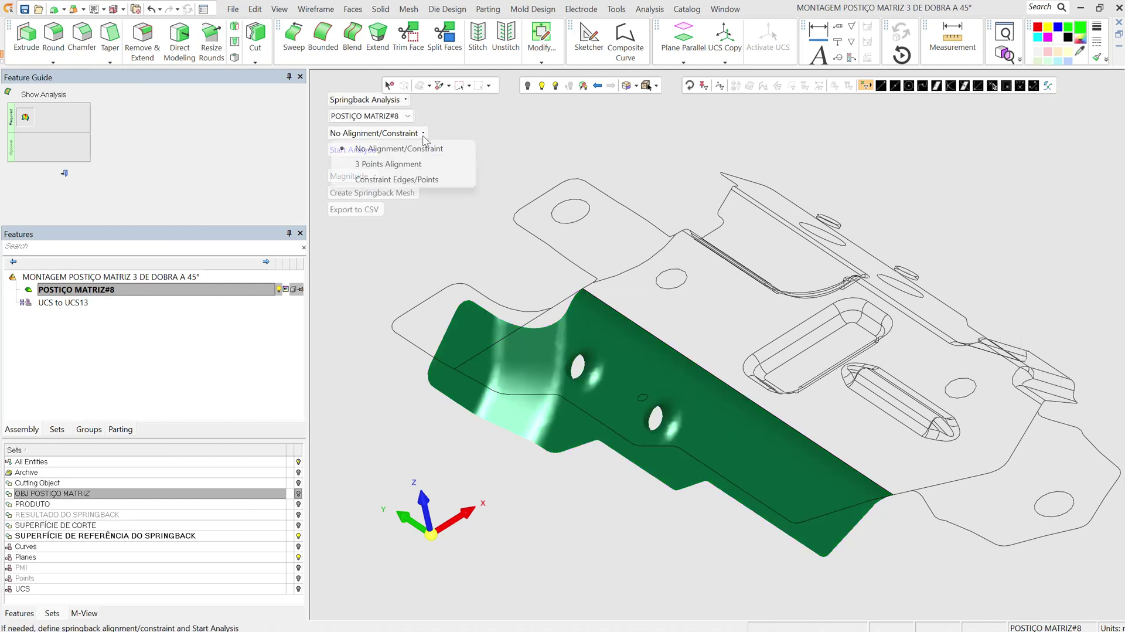
pyautogui.click(417, 179)
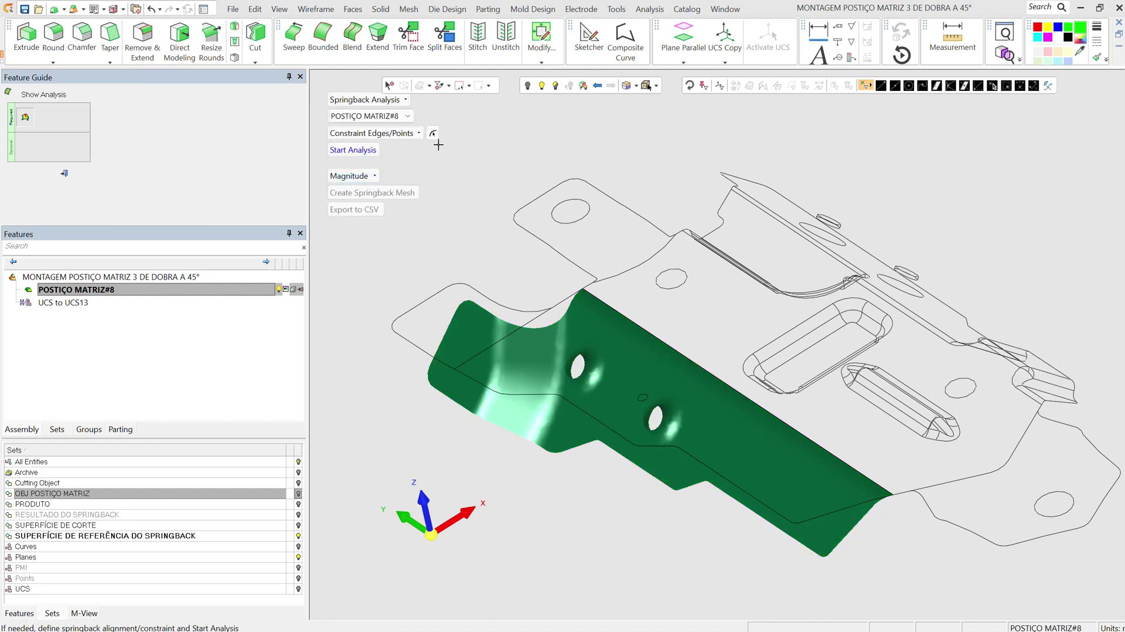
pyautogui.click(434, 135)
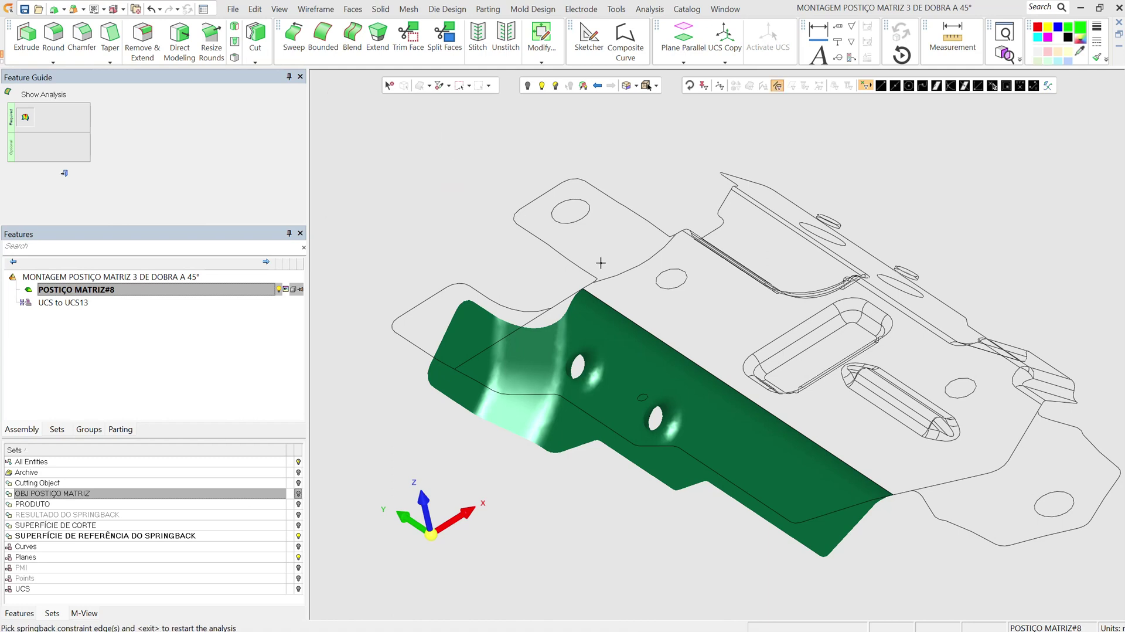
pyautogui.click(597, 301)
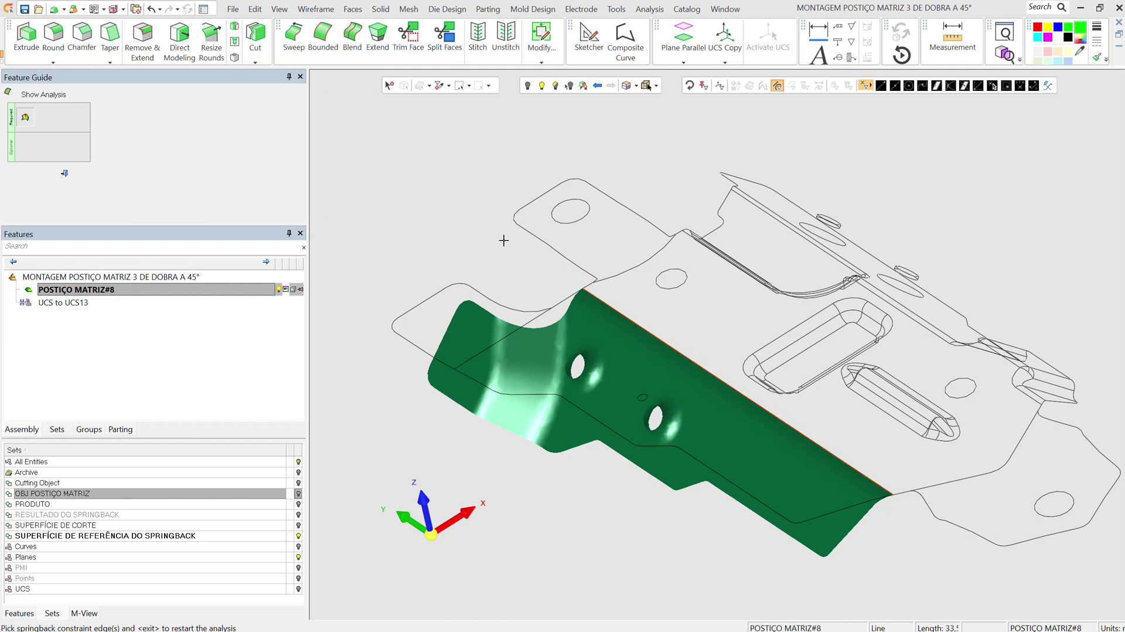
pyautogui.middleClick(457, 223)
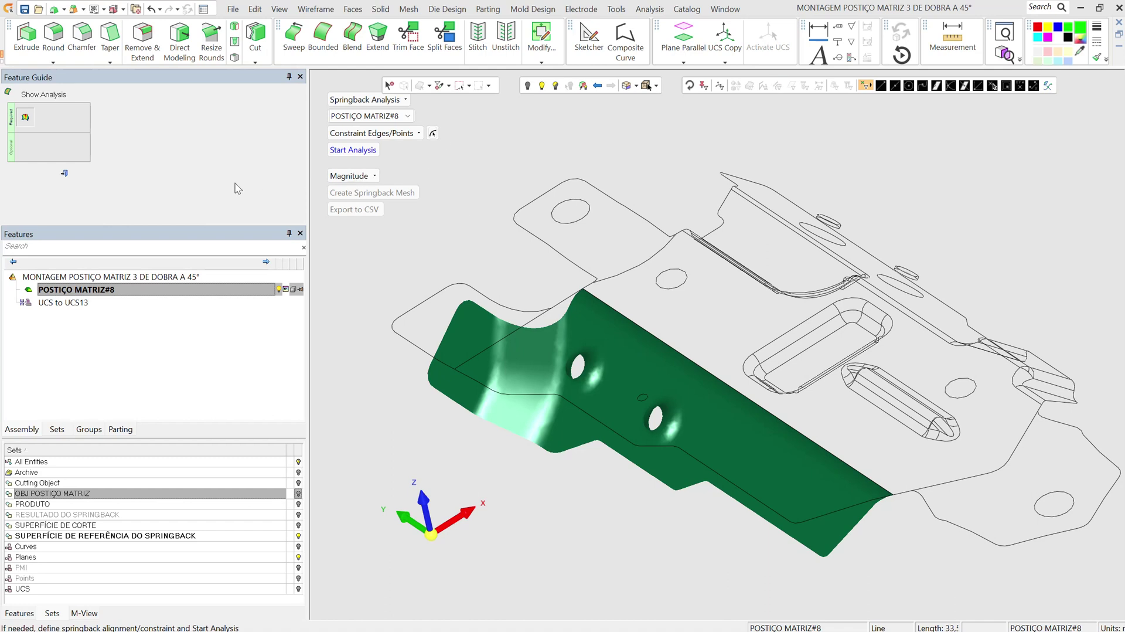
pyautogui.click(352, 152)
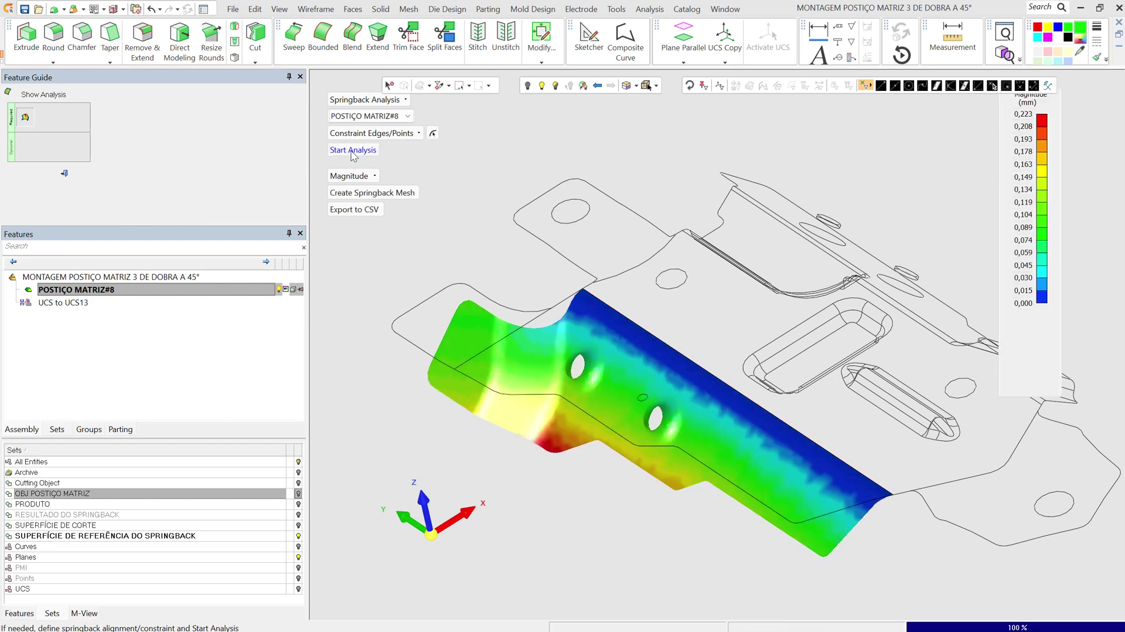
pyautogui.moveTo(764, 353)
pyautogui.mouseDown(button='middle')
pyautogui.moveTo(764, 369)
pyautogui.moveTo(753, 359)
pyautogui.mouseUp(button='middle')
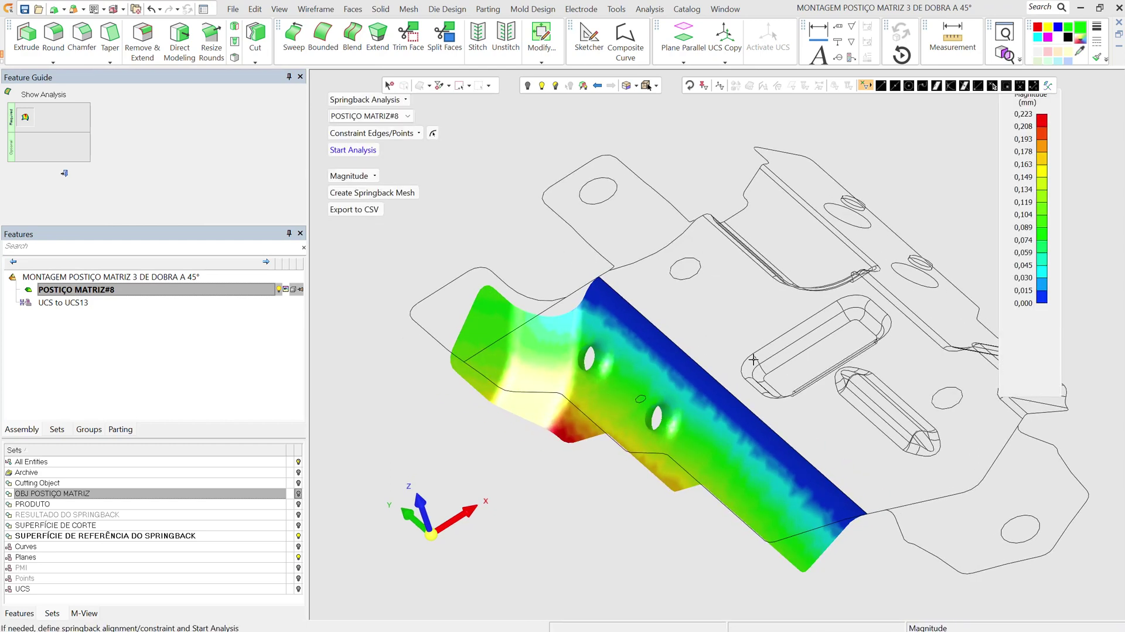
# Step: Activate the RESULTADO DO SPRINGBACK set and create the springback mesh in it as a dummy mesh object
pyautogui.click(110, 515)
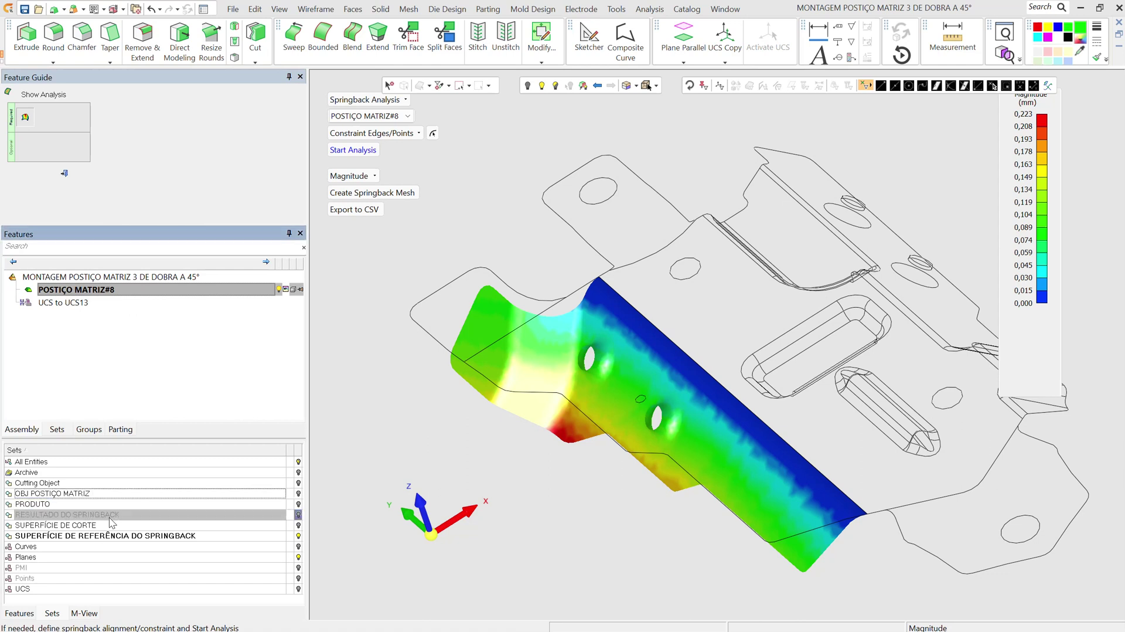
pyautogui.rightClick(115, 514)
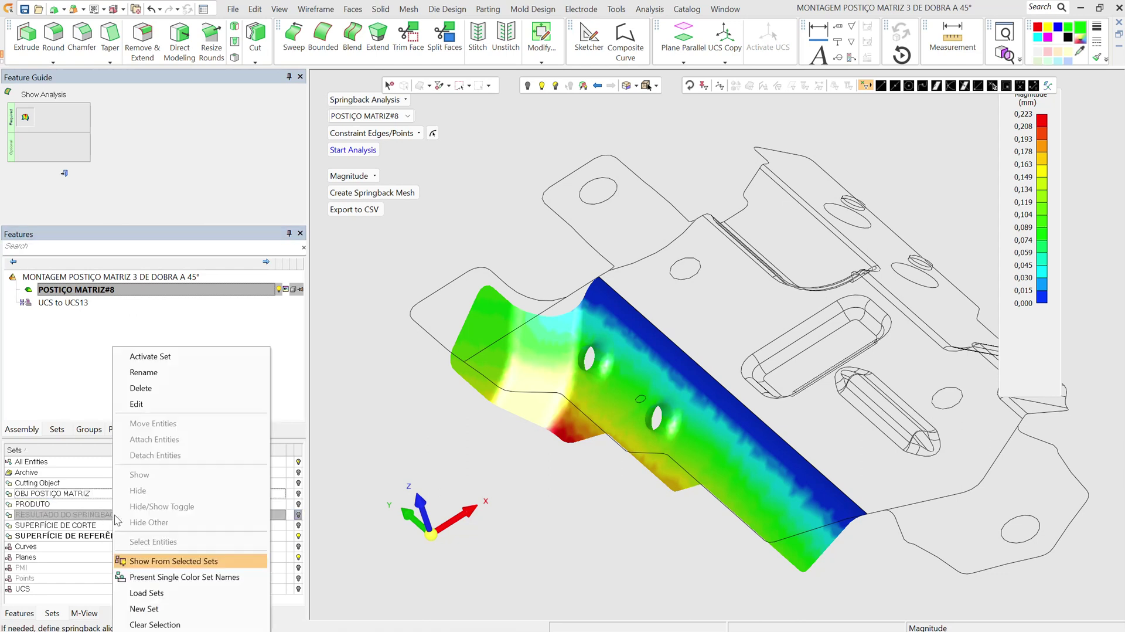
pyautogui.click(160, 358)
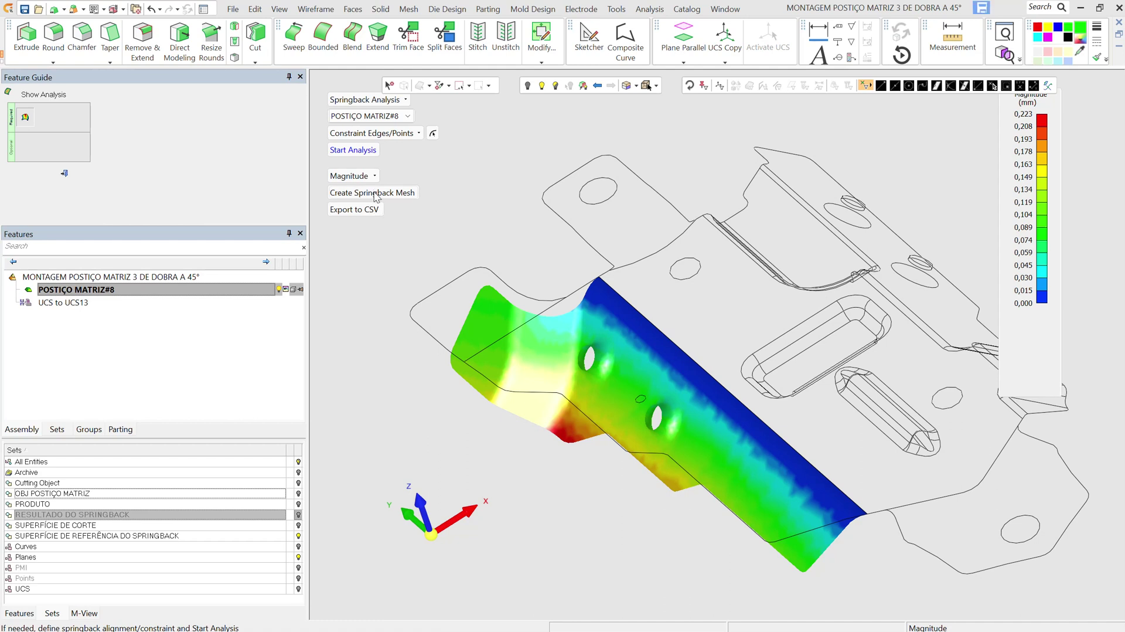
pyautogui.click(376, 195)
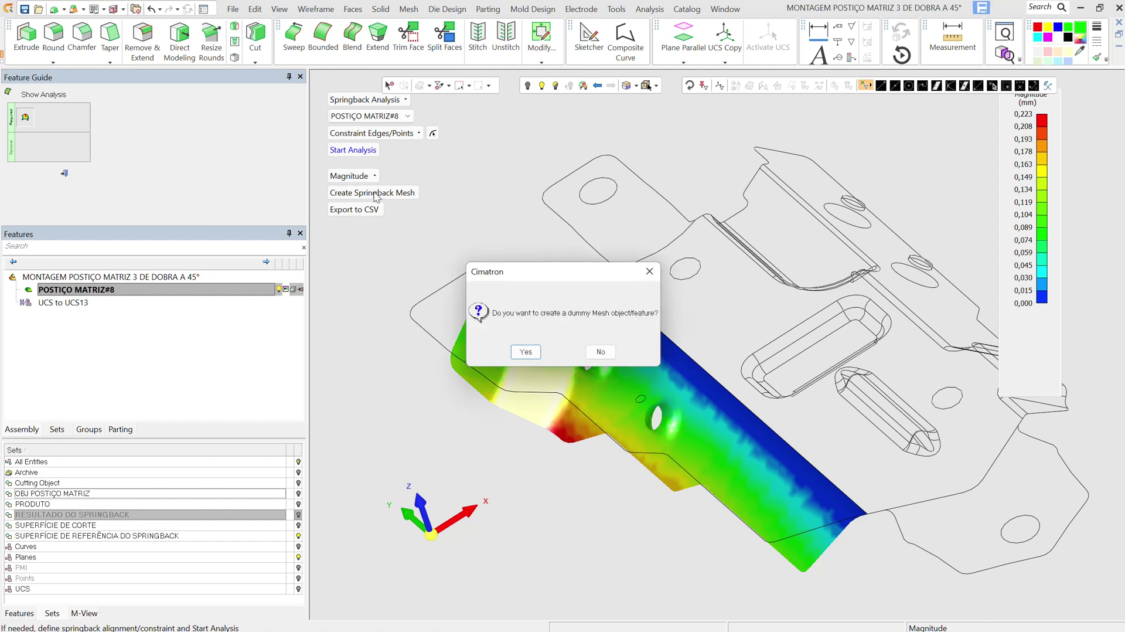
pyautogui.click(525, 351)
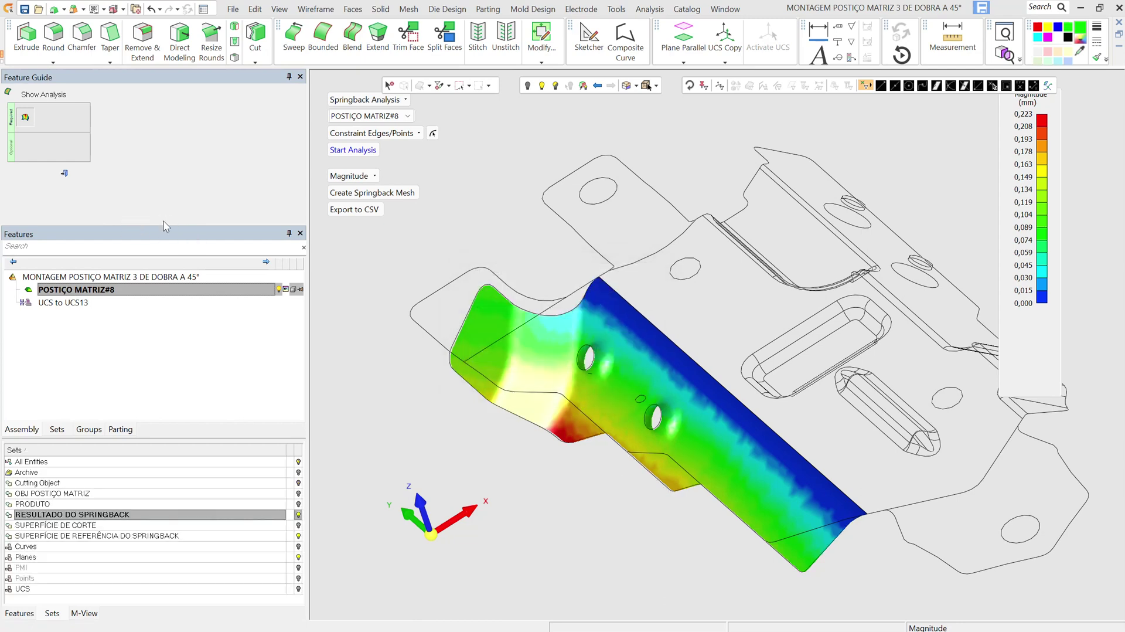
pyautogui.click(64, 173)
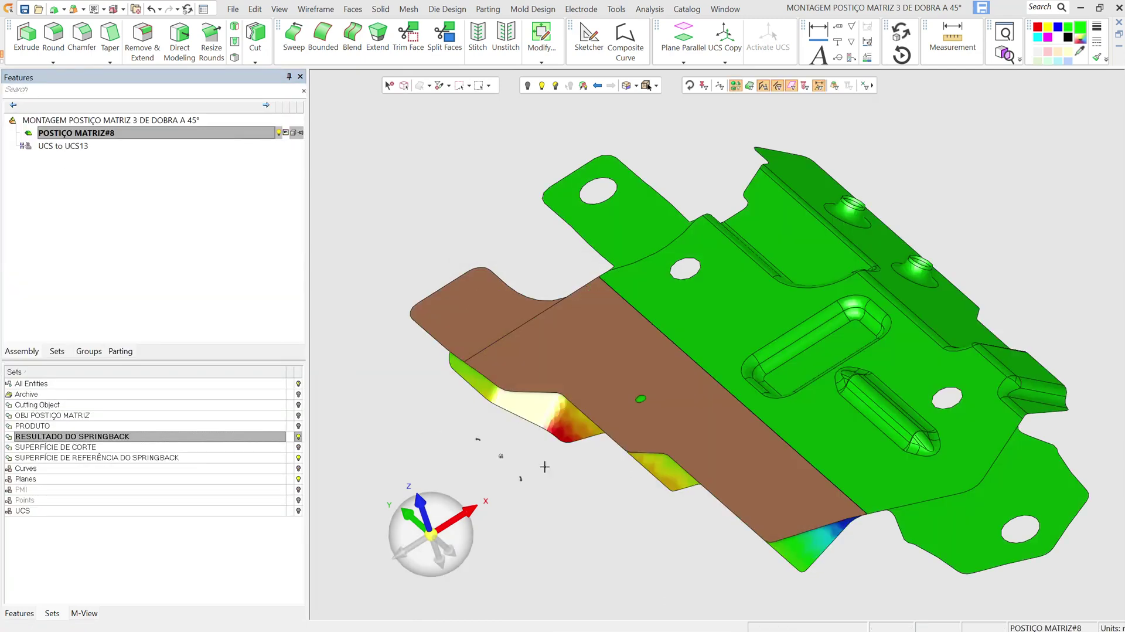
# Step: Hide the SUPERFÍCIE DE REFERÊNCIA DO SPRINGBACK set and show the OBJ POSTIÇO MATRIZ set together with the springback mesh
pyautogui.click(169, 457)
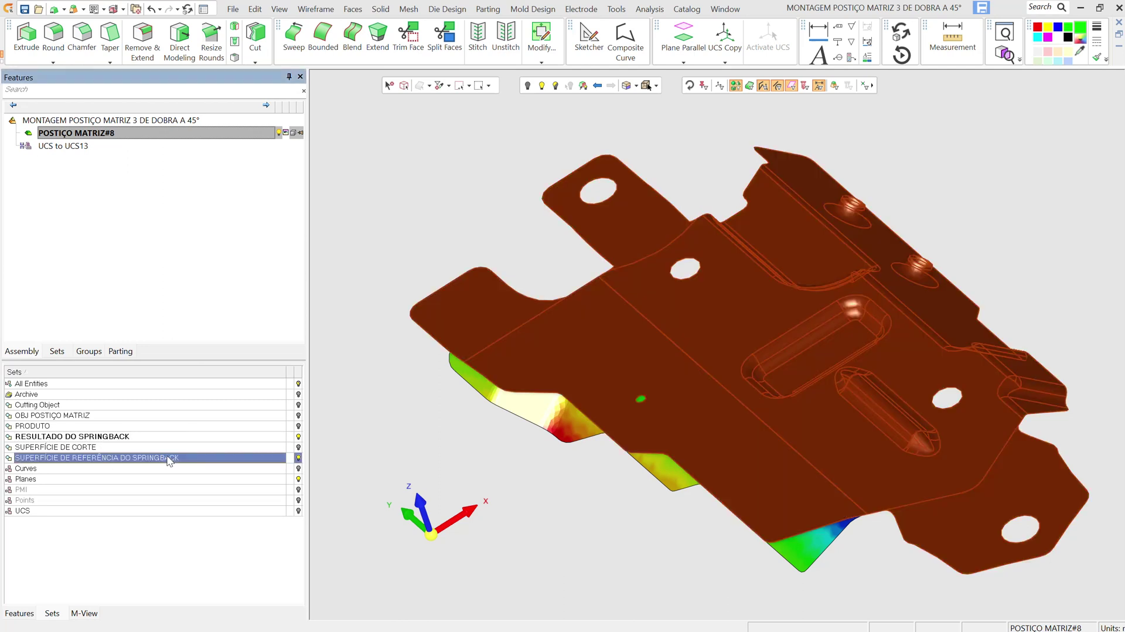
pyautogui.click(298, 458)
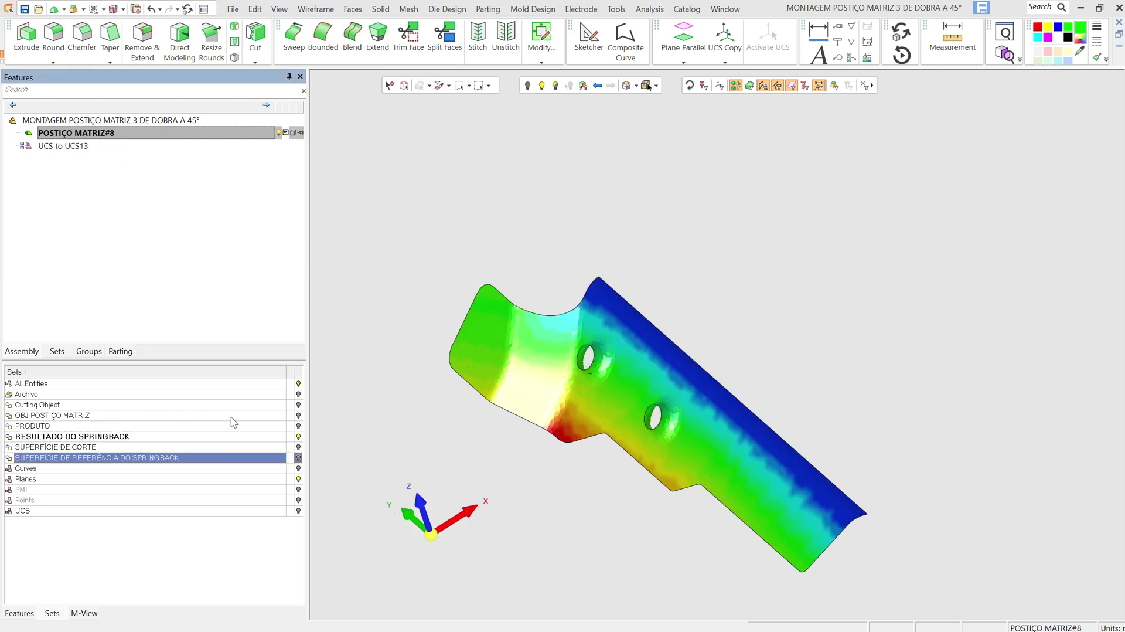
pyautogui.click(298, 415)
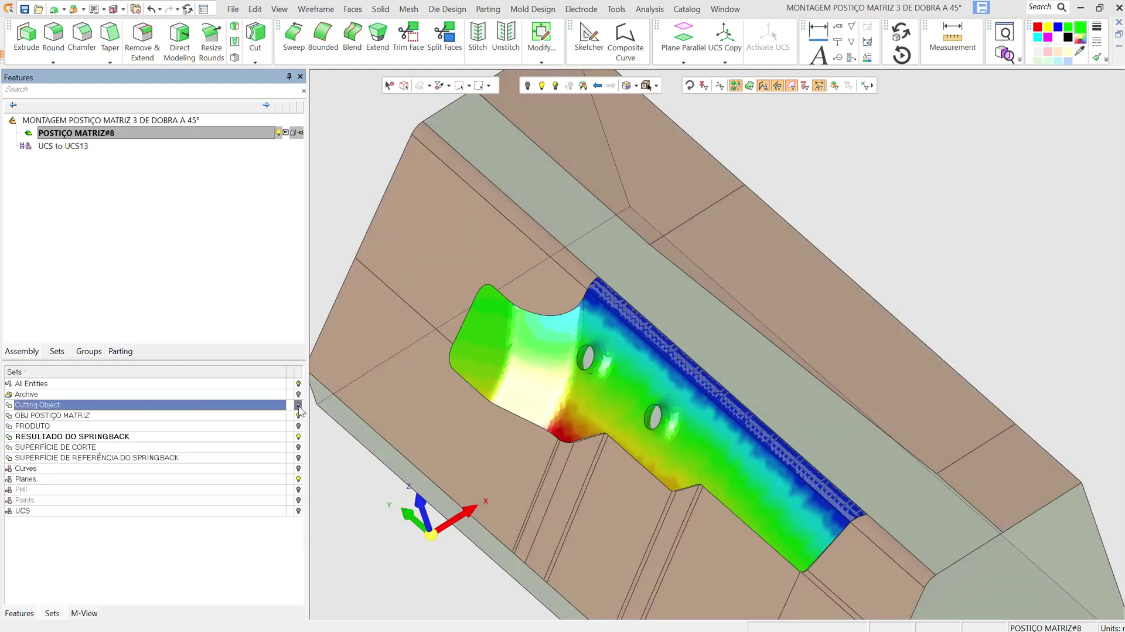
pyautogui.moveTo(559, 425); pyautogui.dragTo(587, 336, button='middle')
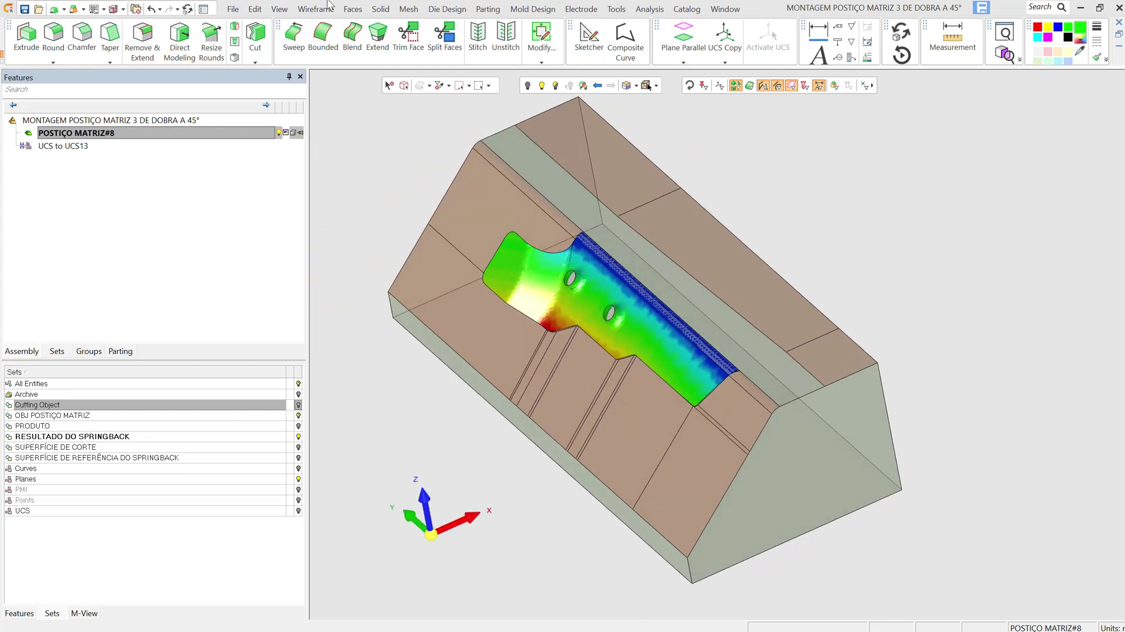
pyautogui.click(446, 9)
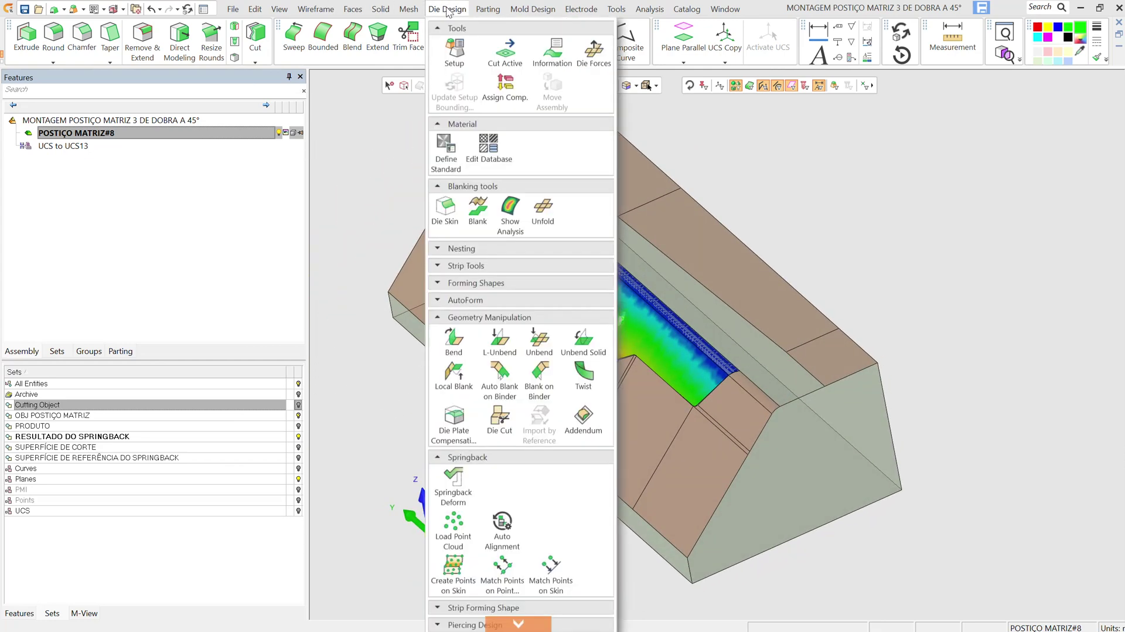
pyautogui.click(455, 486)
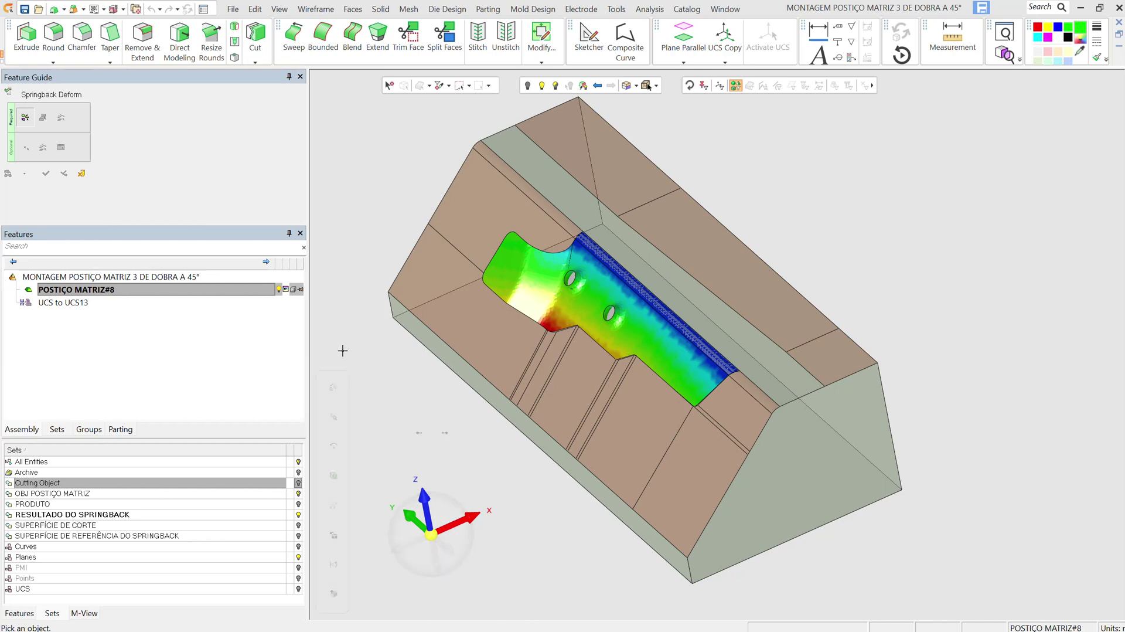
pyautogui.click(81, 174)
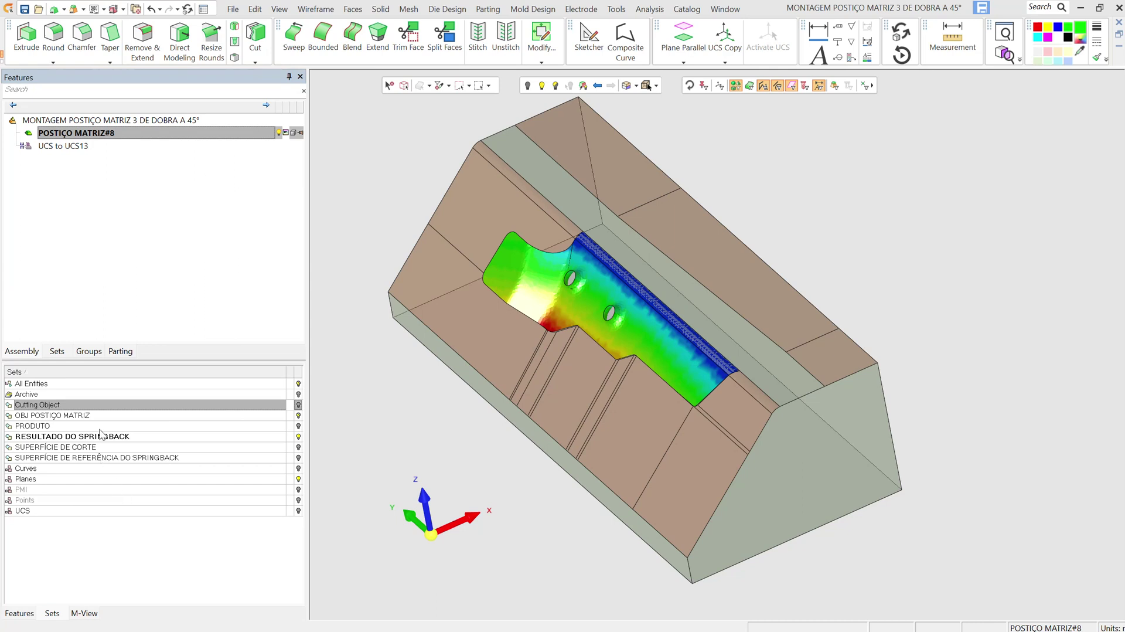
pyautogui.click(106, 436)
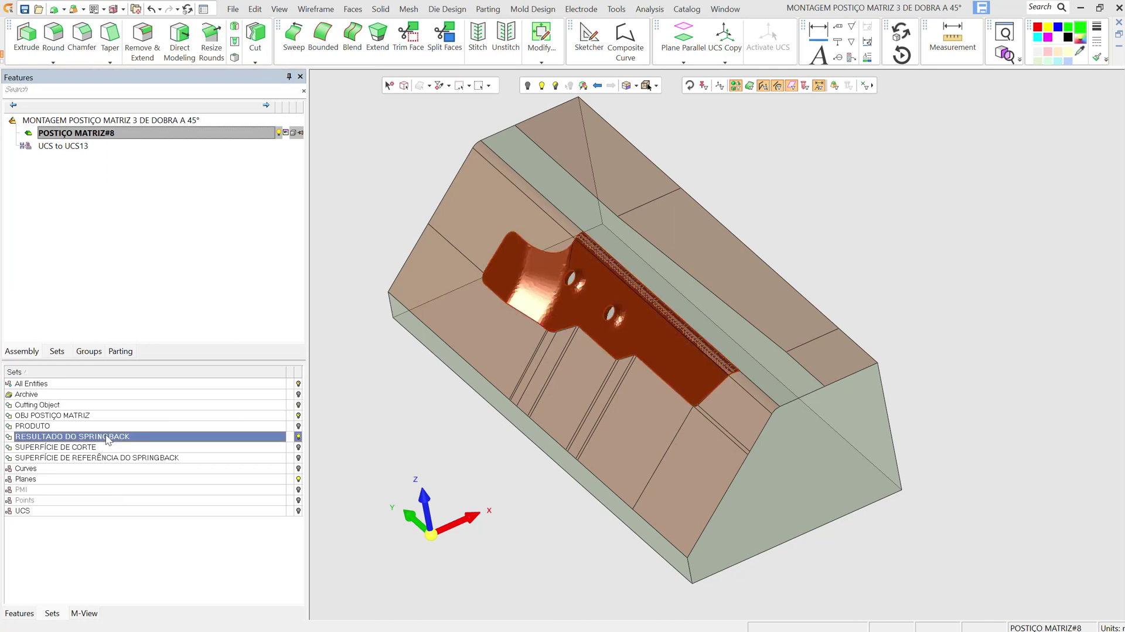
pyautogui.click(298, 436)
pyautogui.click(298, 436)
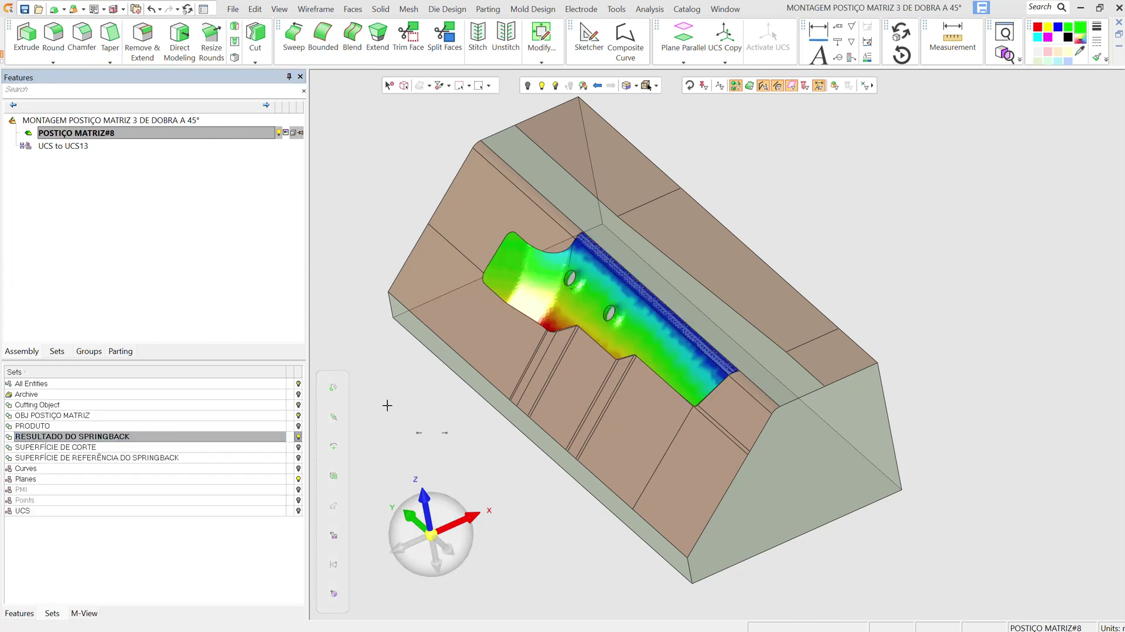
# Step: Make OBJ POSTIÇO MATRIZ the active set
pyautogui.click(66, 415)
pyautogui.rightClick(66, 416)
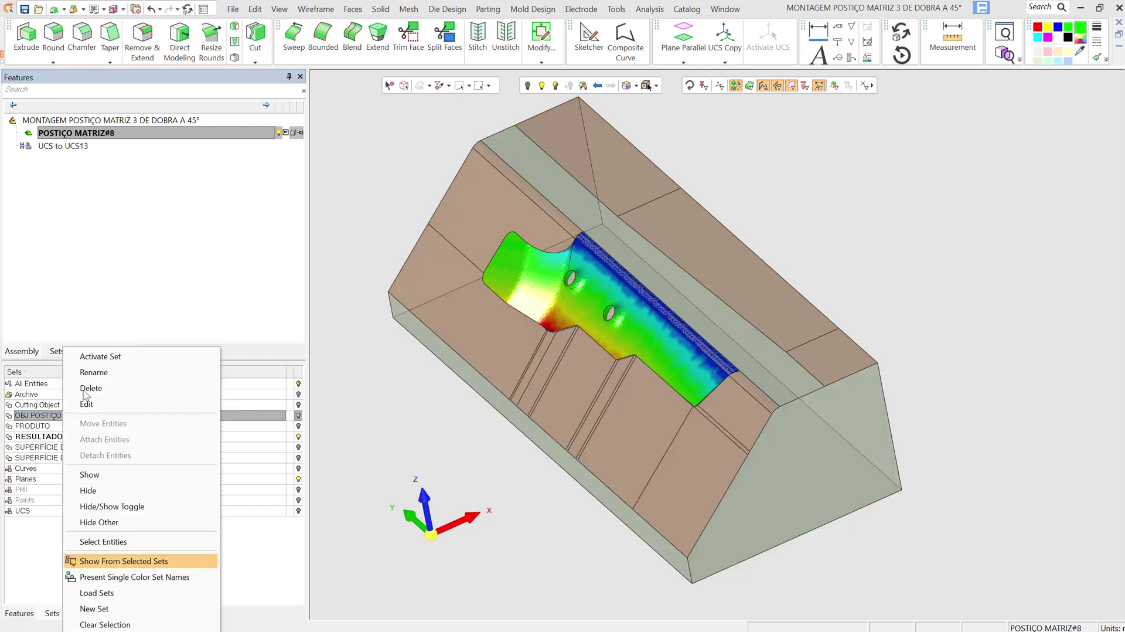
pyautogui.click(94, 358)
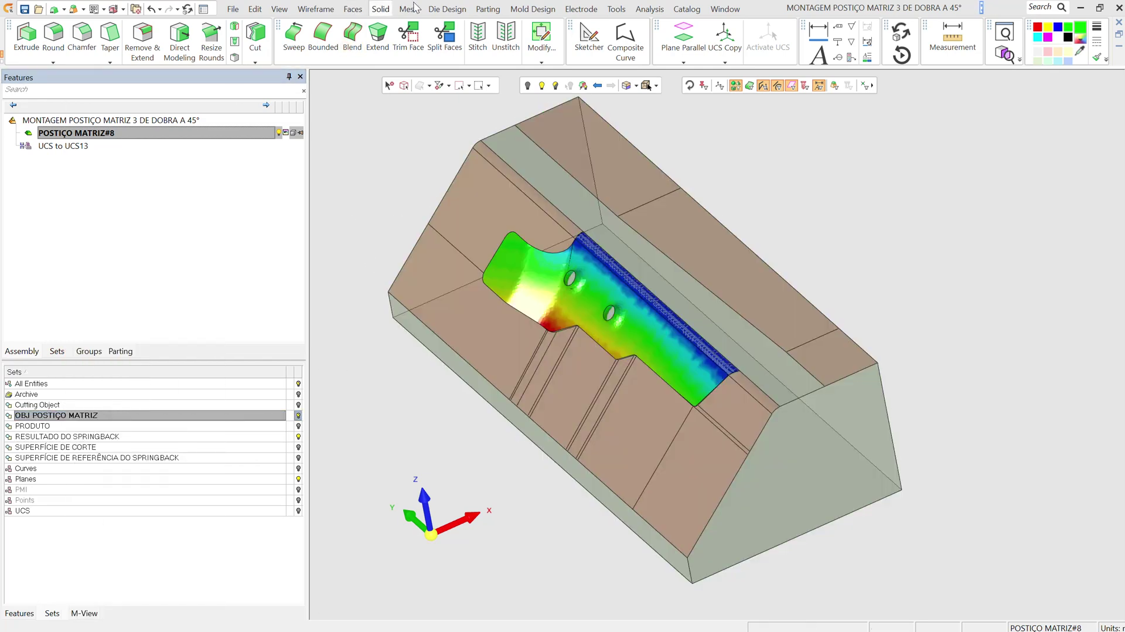
# Step: Start Springback Deform on the die insert block and import the springback analysis points by table
pyautogui.click(447, 9)
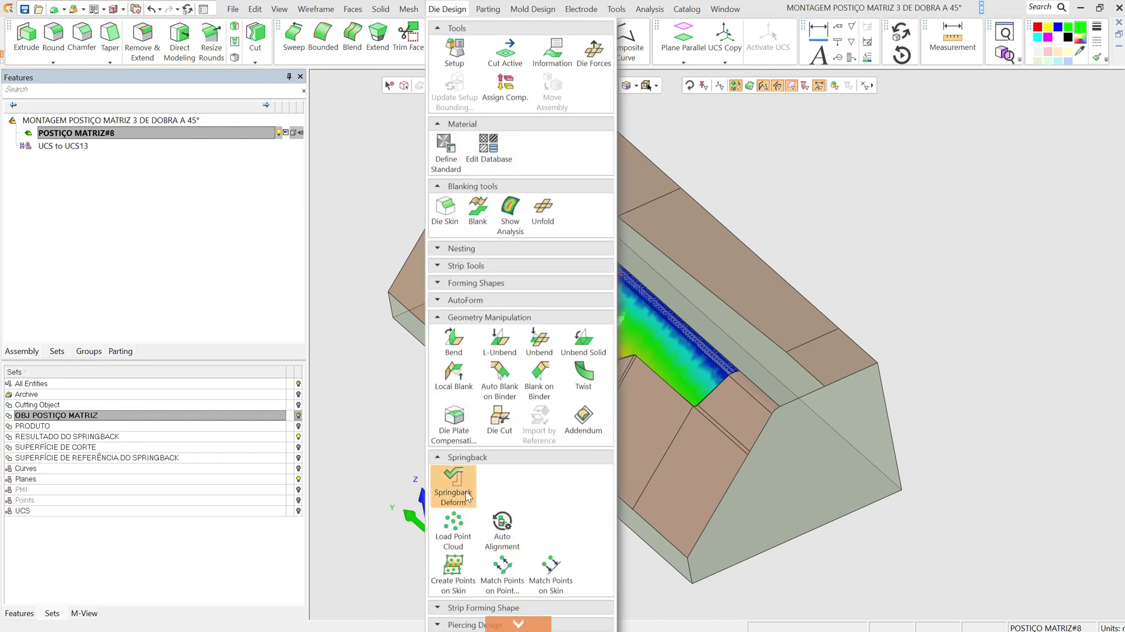
pyautogui.click(457, 485)
pyautogui.click(458, 333)
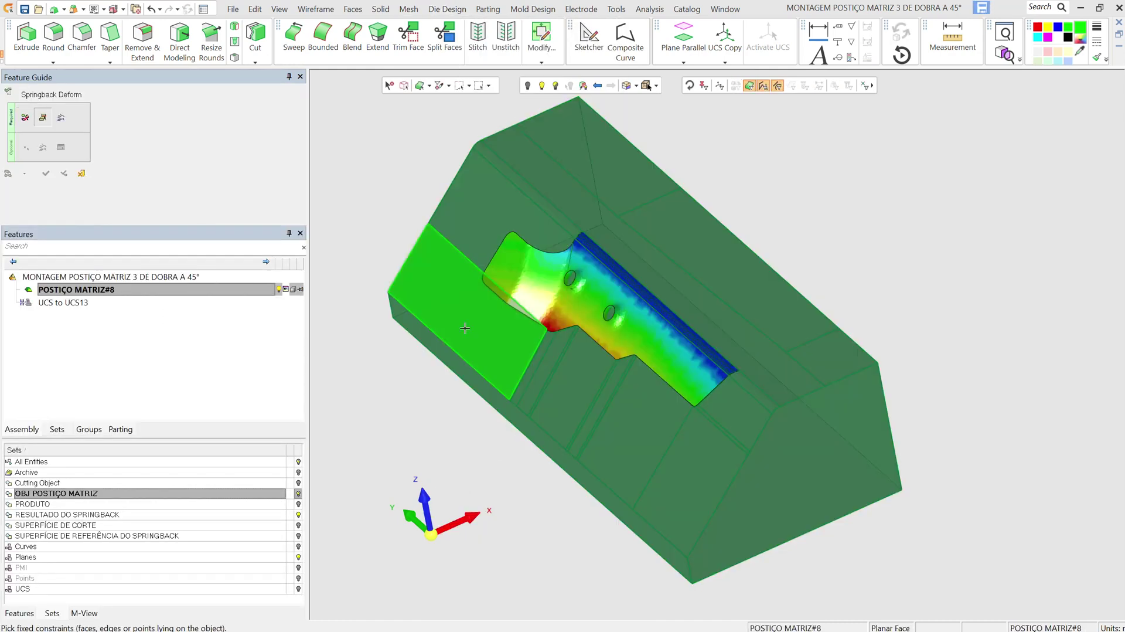
pyautogui.middleClick(373, 153)
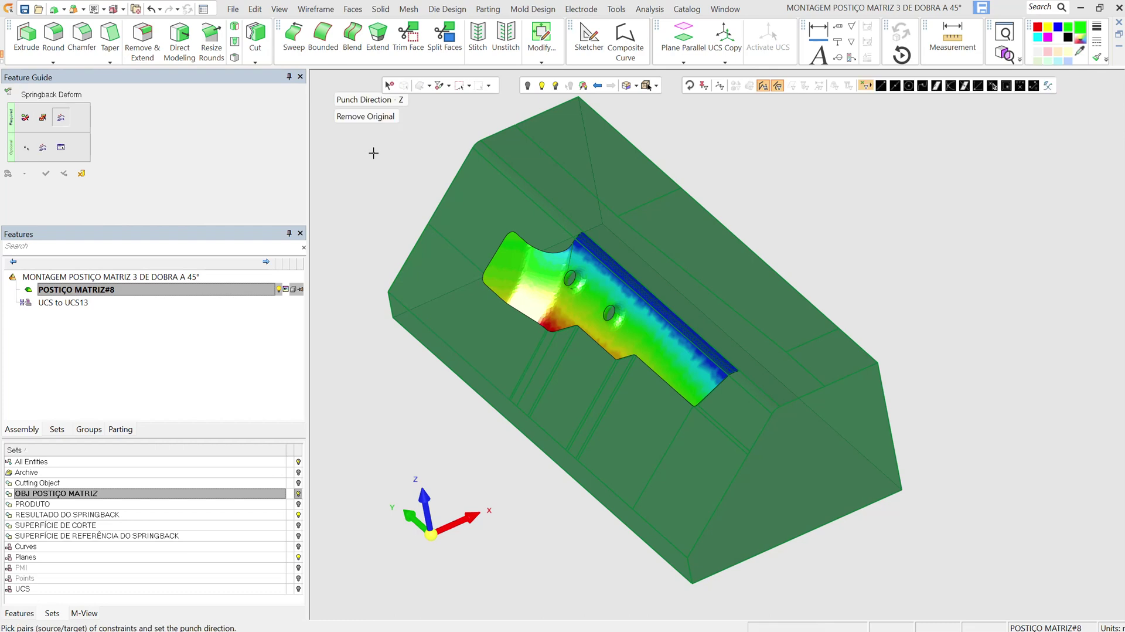
pyautogui.click(61, 148)
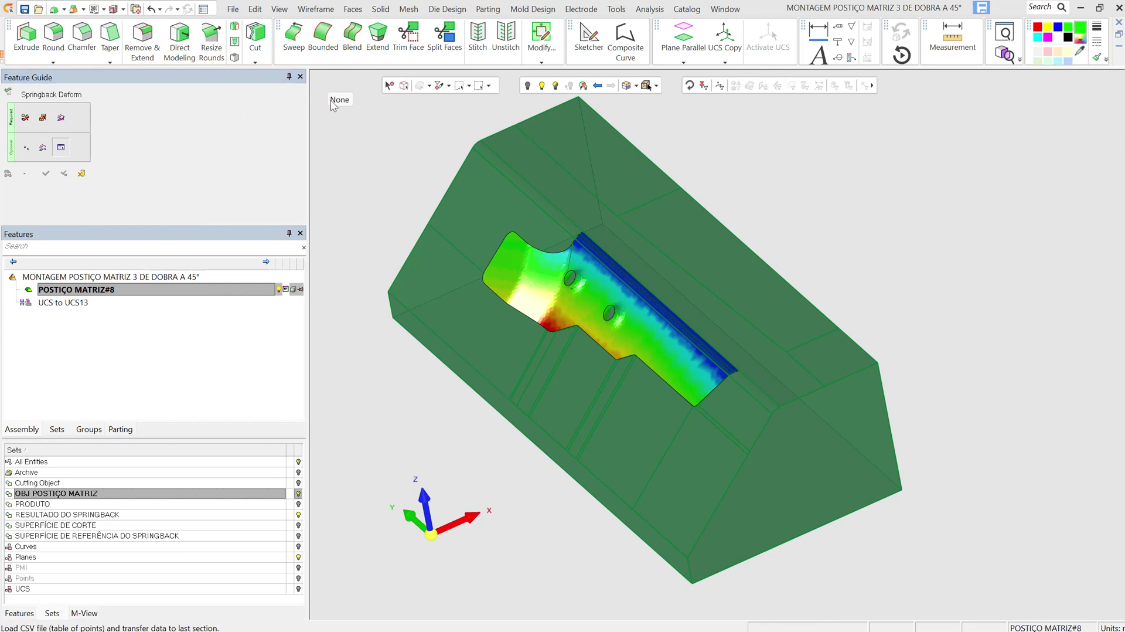
pyautogui.moveTo(1124, 290); pyautogui.dragTo(860, 186)
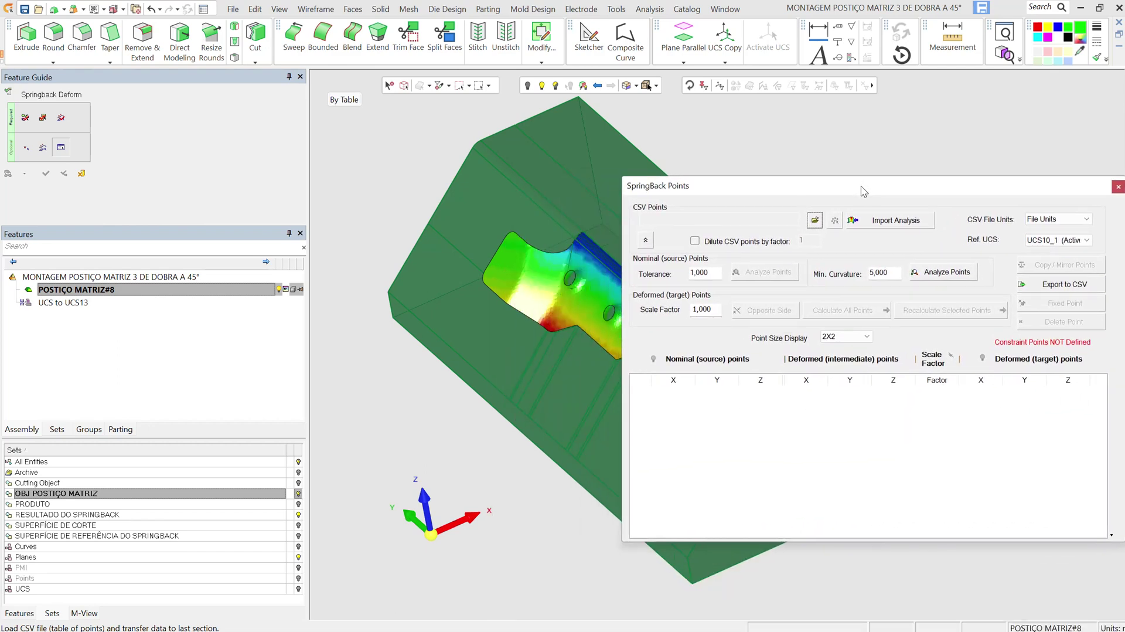
pyautogui.click(892, 221)
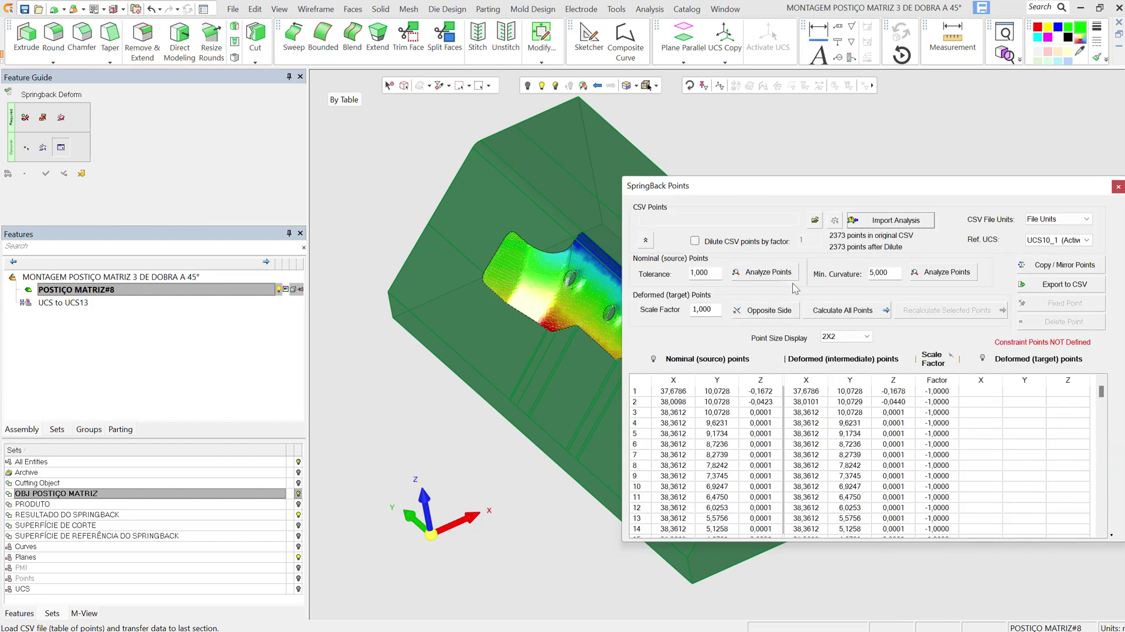
# Step: Calculate all deformed target points with scale factor 1,000 and turn on their display
pyautogui.keyDown('ctrl'); pyautogui.moveTo(570, 232); pyautogui.dragTo(510, 205, button='middle'); pyautogui.keyUp('ctrl')
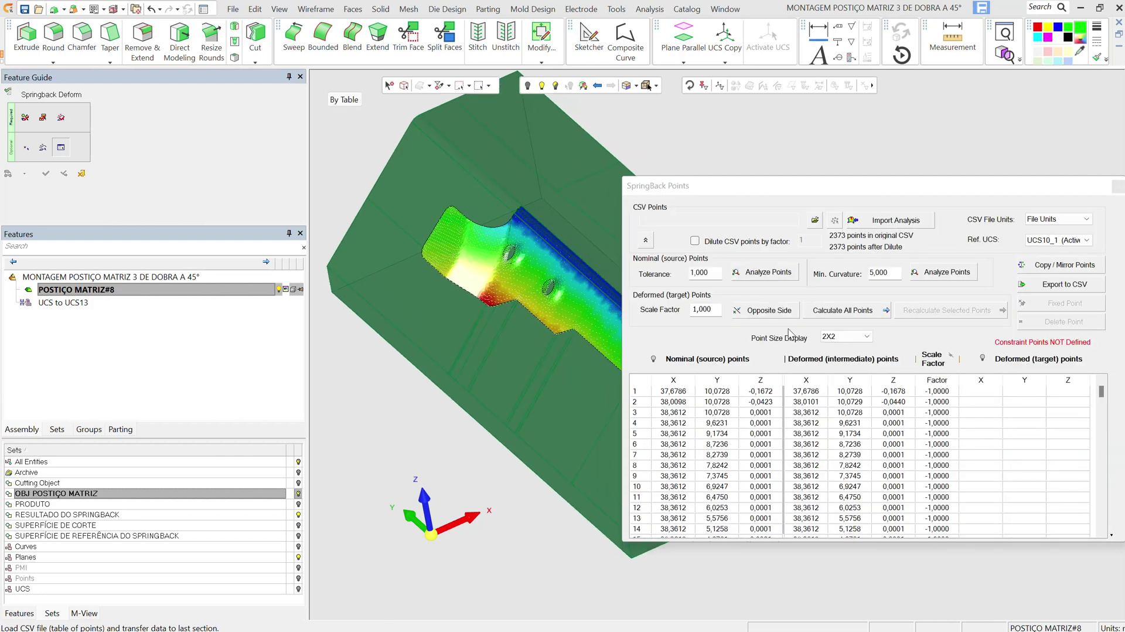
pyautogui.click(842, 310)
pyautogui.scroll(10, 544, 340)
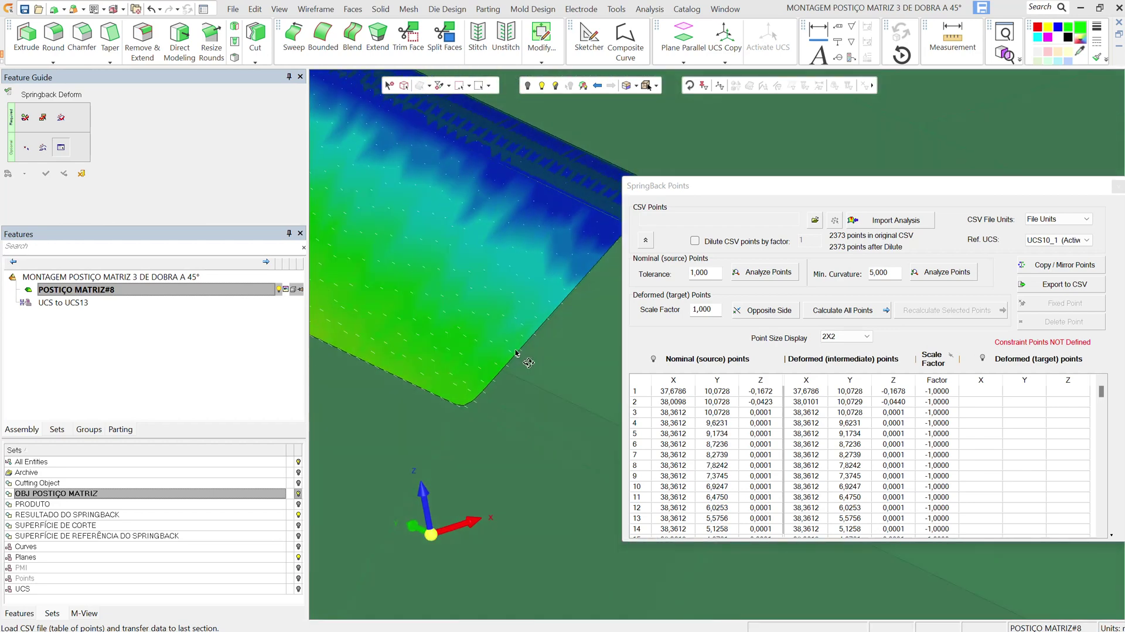
pyautogui.keyDown('ctrl'); pyautogui.moveTo(515, 350); pyautogui.dragTo(513, 346); pyautogui.keyUp('ctrl')
pyautogui.click(836, 313)
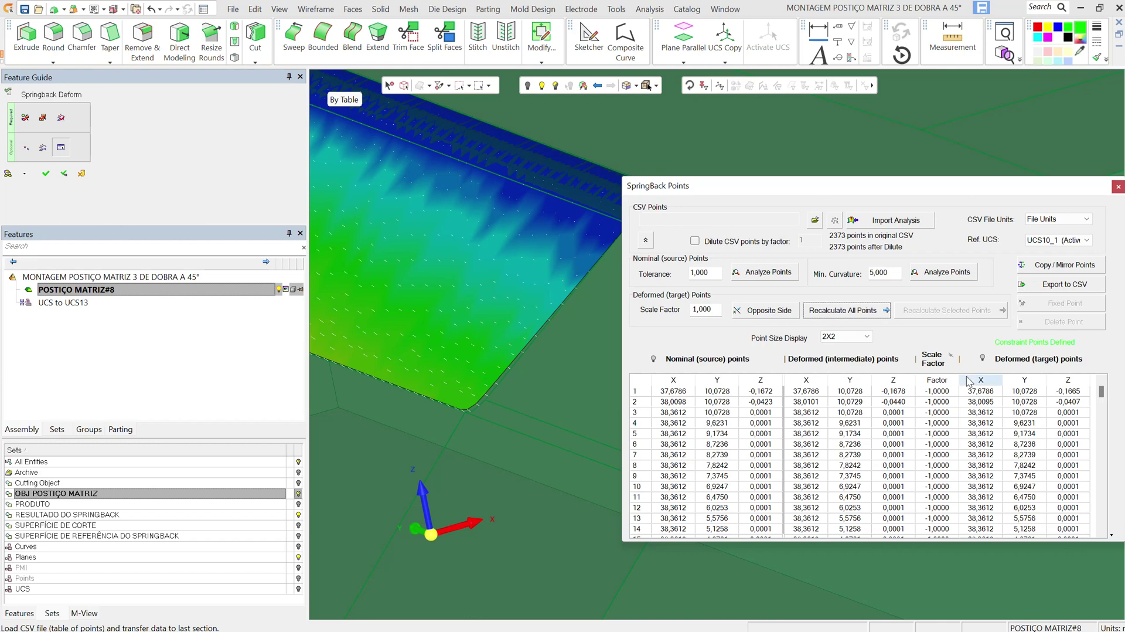
pyautogui.click(983, 359)
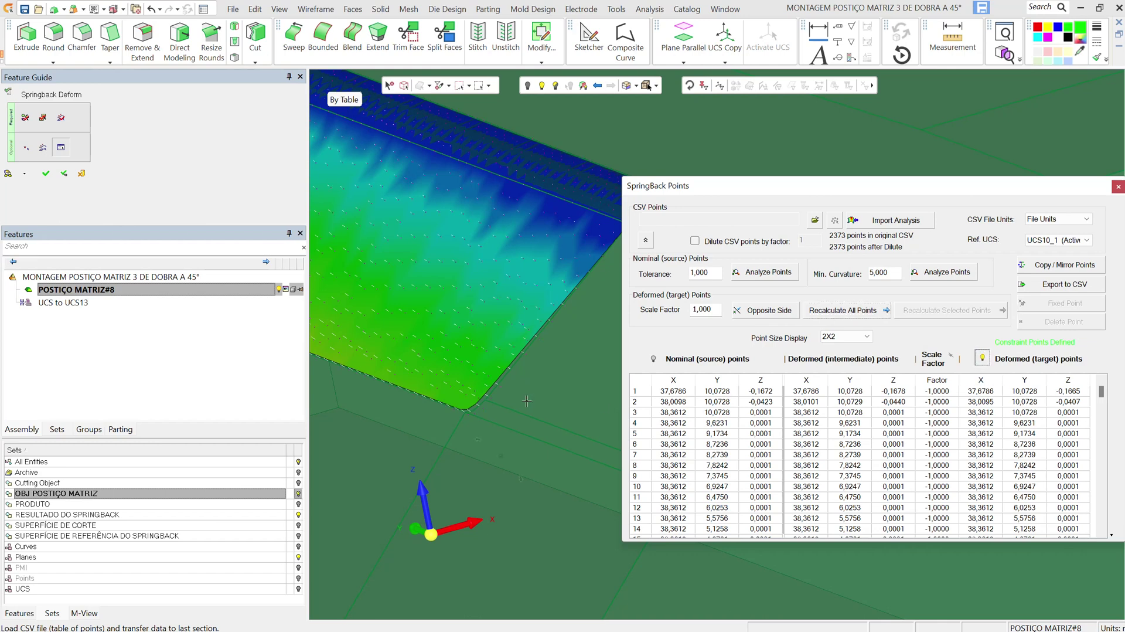
# Step: Examine the target points against the springback mesh along the flange, close up and in a side view
pyautogui.scroll(5, 492, 397)
pyautogui.moveTo(492, 398)
pyautogui.mouseDown(button='middle')
pyautogui.moveTo(498, 406)
pyautogui.moveTo(483, 379)
pyautogui.mouseUp(button='middle')
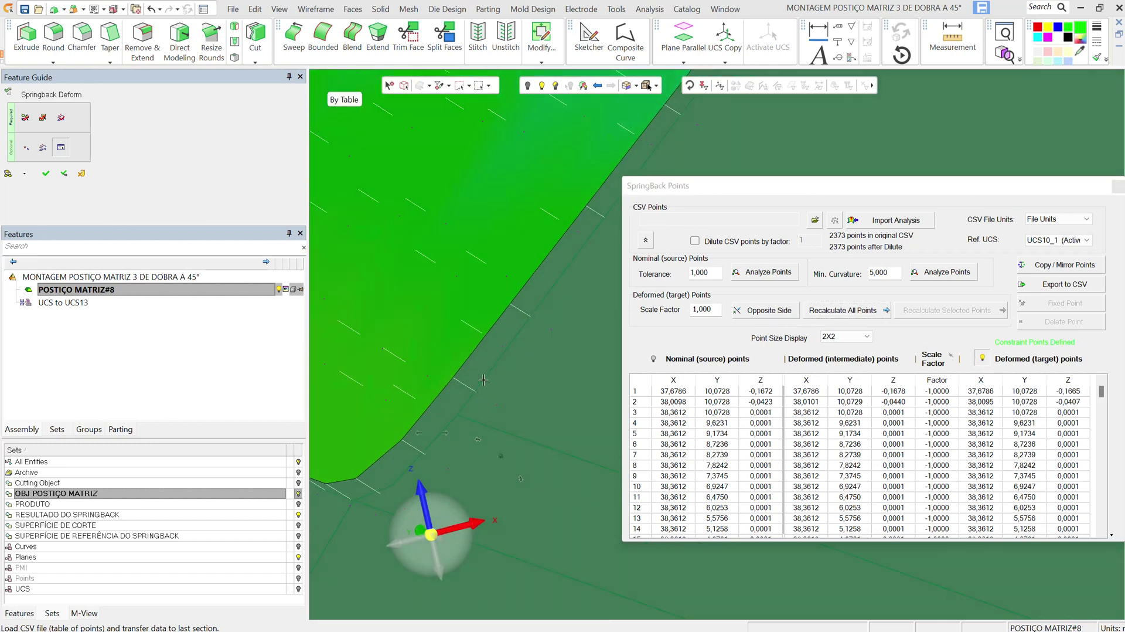
pyautogui.scroll(-4, 483, 379)
pyautogui.moveTo(520, 413); pyautogui.dragTo(348, 404, button='middle')
pyautogui.scroll(-5, 520, 405)
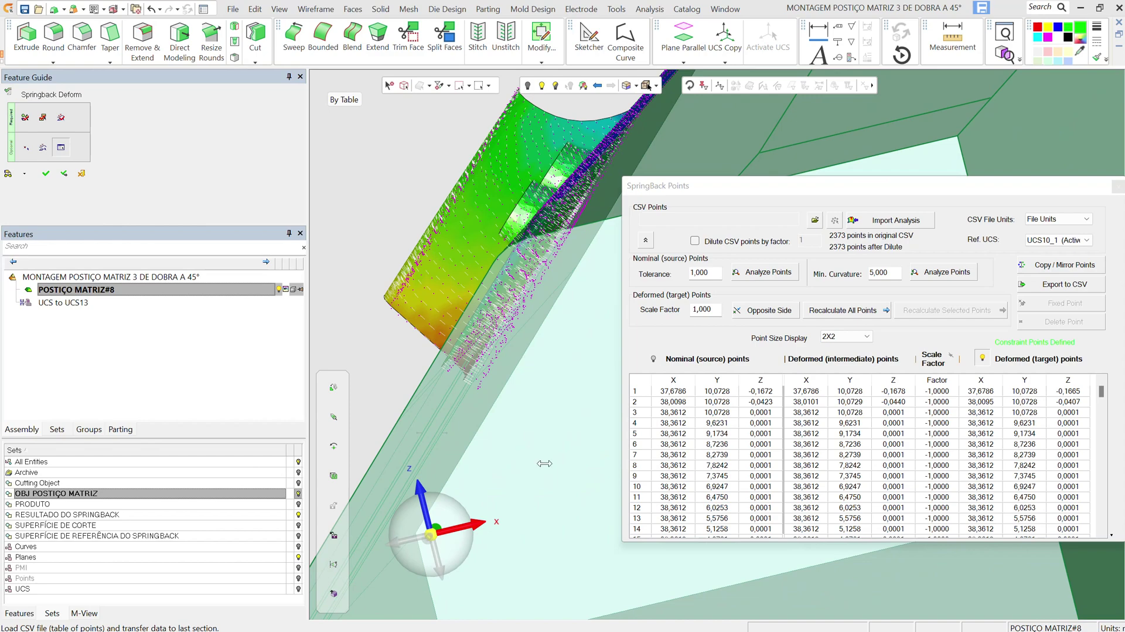
pyautogui.moveTo(545, 464); pyautogui.dragTo(538, 515, button='middle')
pyautogui.click(420, 552)
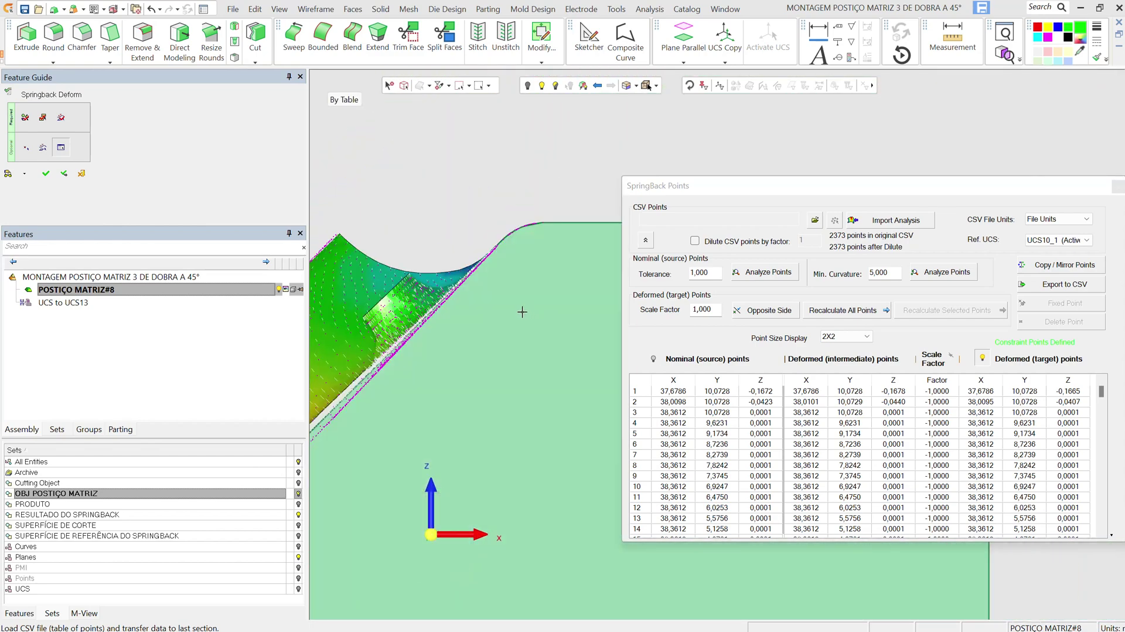
pyautogui.keyDown('ctrl'); pyautogui.moveTo(527, 311); pyautogui.dragTo(610, 284, button='middle'); pyautogui.keyUp('ctrl')
pyautogui.scroll(4, 441, 405)
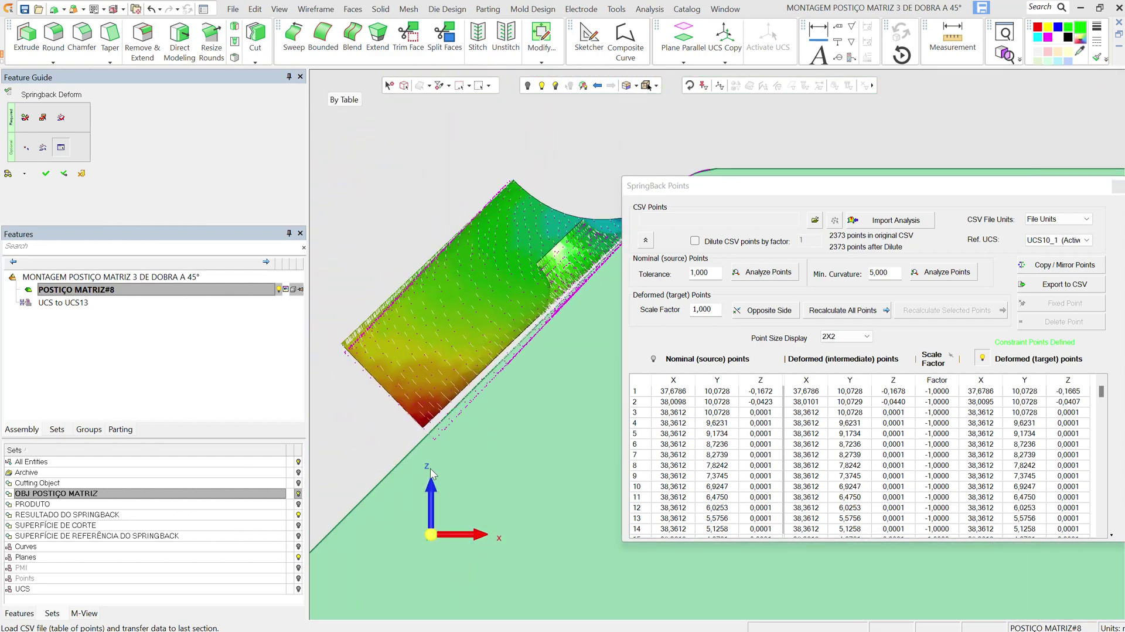
pyautogui.scroll(-4, 485, 378)
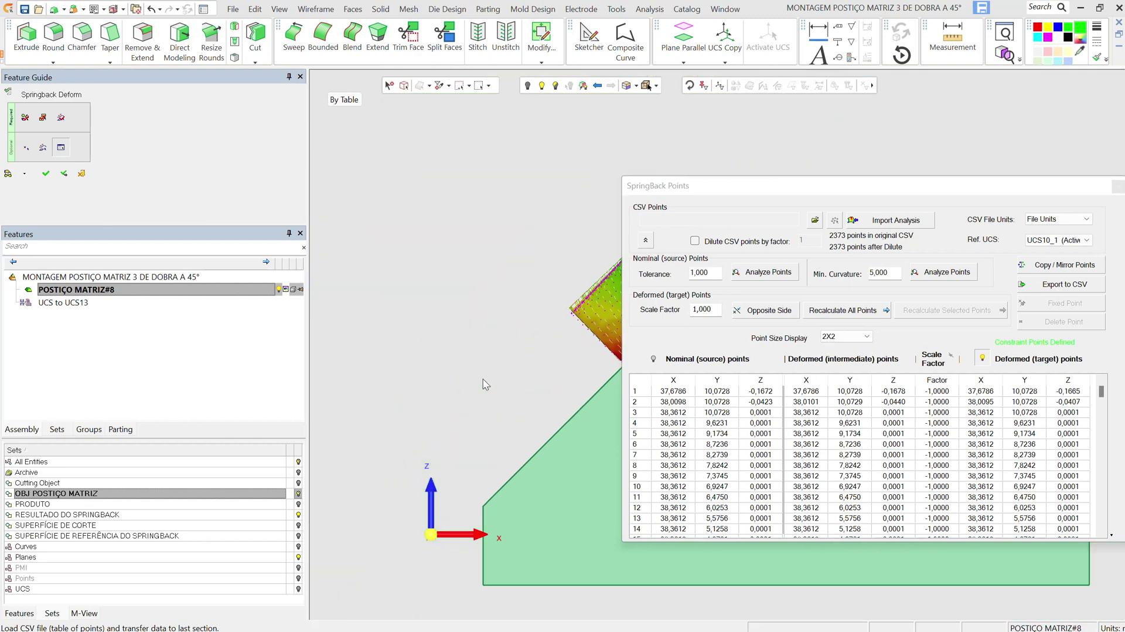
pyautogui.moveTo(482, 365); pyautogui.dragTo(463, 436, button='middle')
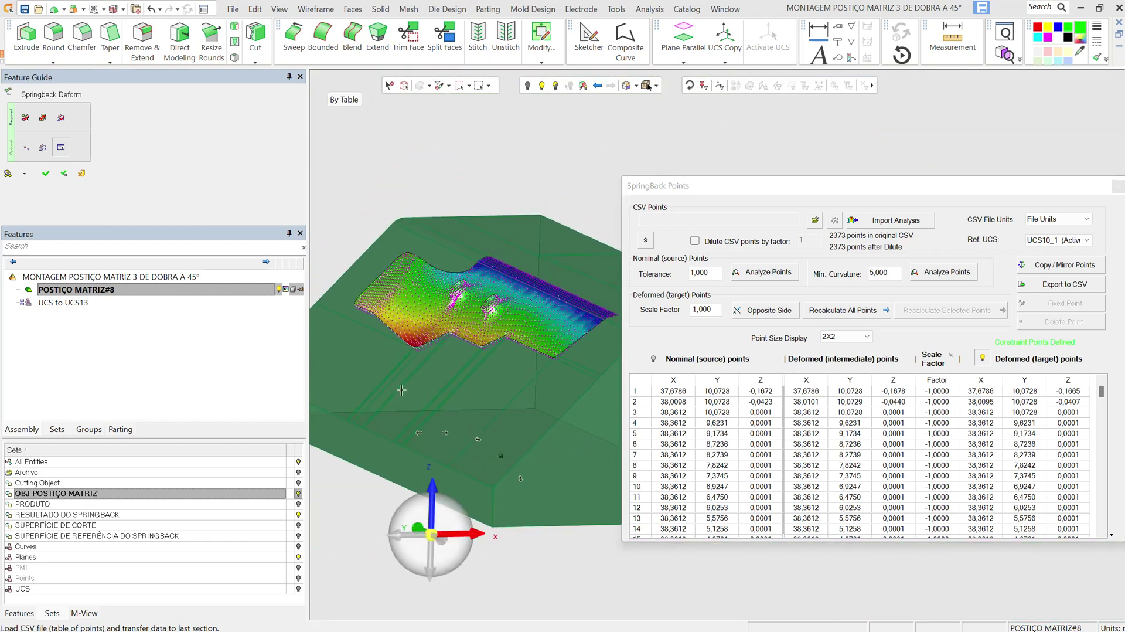
# Step: Define the block's end faces, base and vertical side faces as fixed constraints of the deformation
pyautogui.click(45, 120)
pyautogui.click(683, 436)
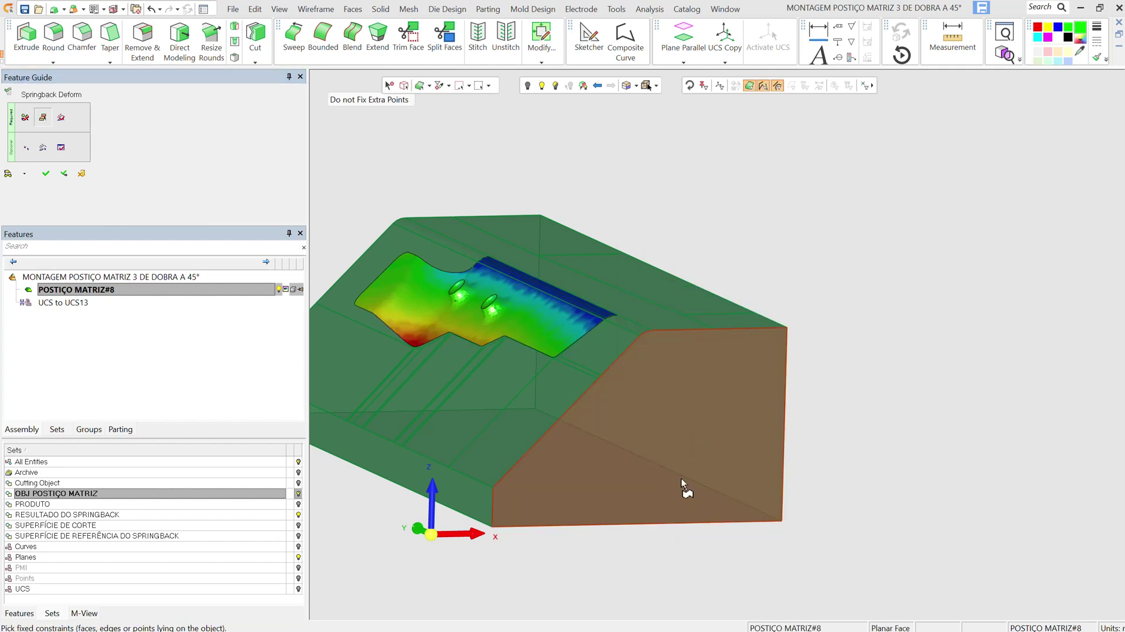
pyautogui.moveTo(687, 564); pyautogui.dragTo(751, 530, button='middle')
pyautogui.click(666, 528)
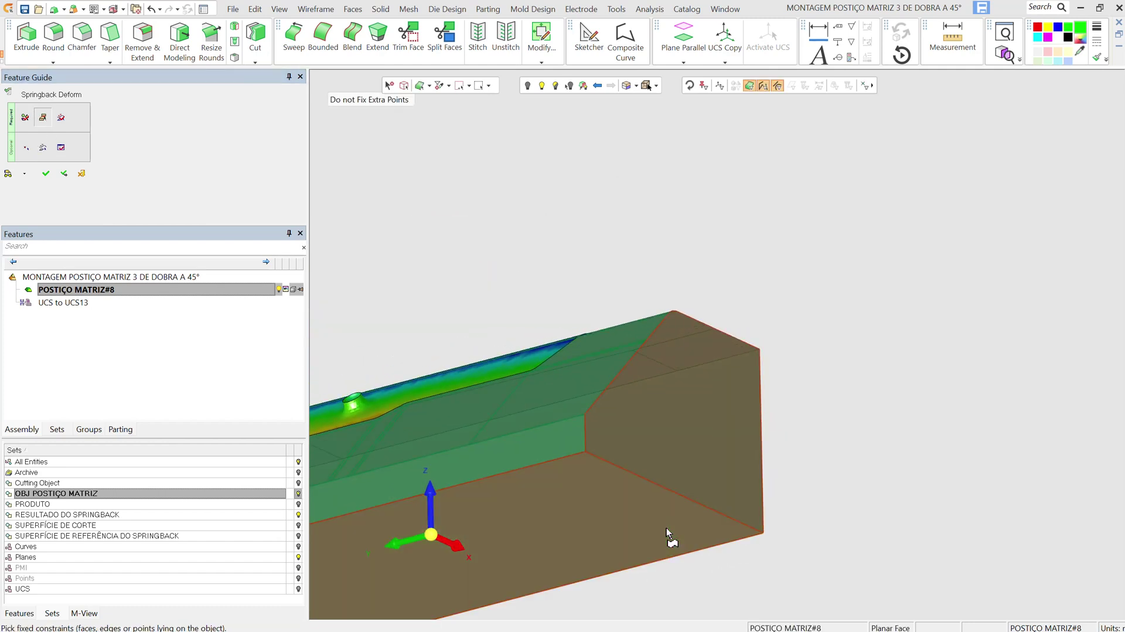
pyautogui.moveTo(556, 437); pyautogui.dragTo(629, 498, button='middle')
pyautogui.click(755, 404)
pyautogui.moveTo(756, 404); pyautogui.dragTo(687, 457, button='middle')
pyautogui.click(841, 446)
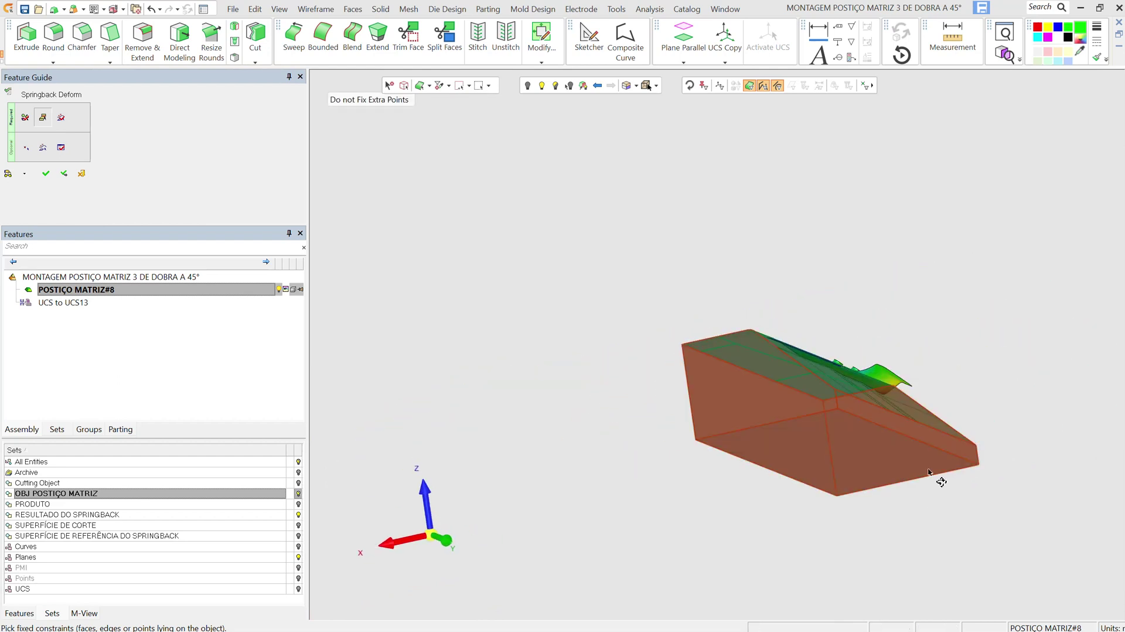
# Step: Add the block's flat top faces to the fixed constraints and apply the Springback Deform
pyautogui.moveTo(939, 476); pyautogui.dragTo(831, 525, button='middle')
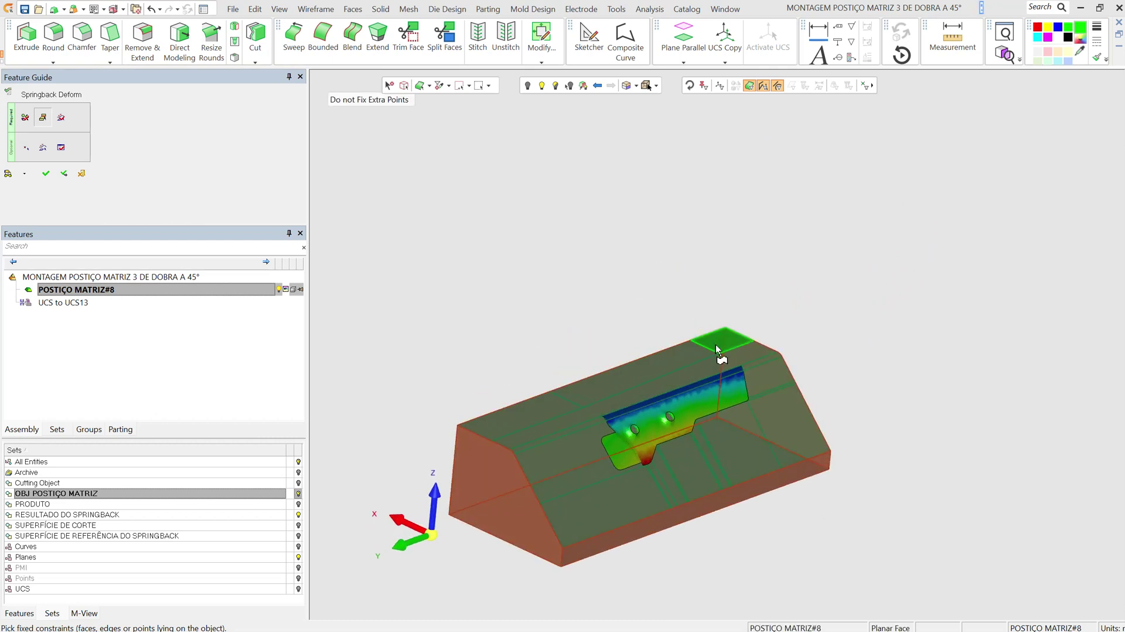
pyautogui.moveTo(720, 362); pyautogui.dragTo(766, 332, button='middle')
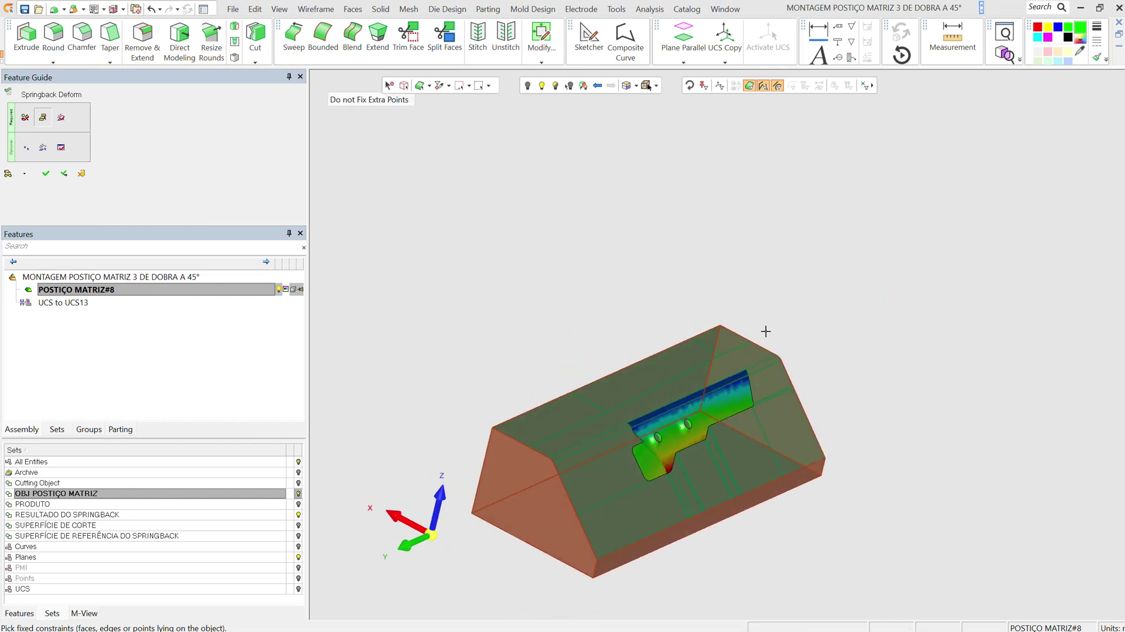
pyautogui.click(745, 362)
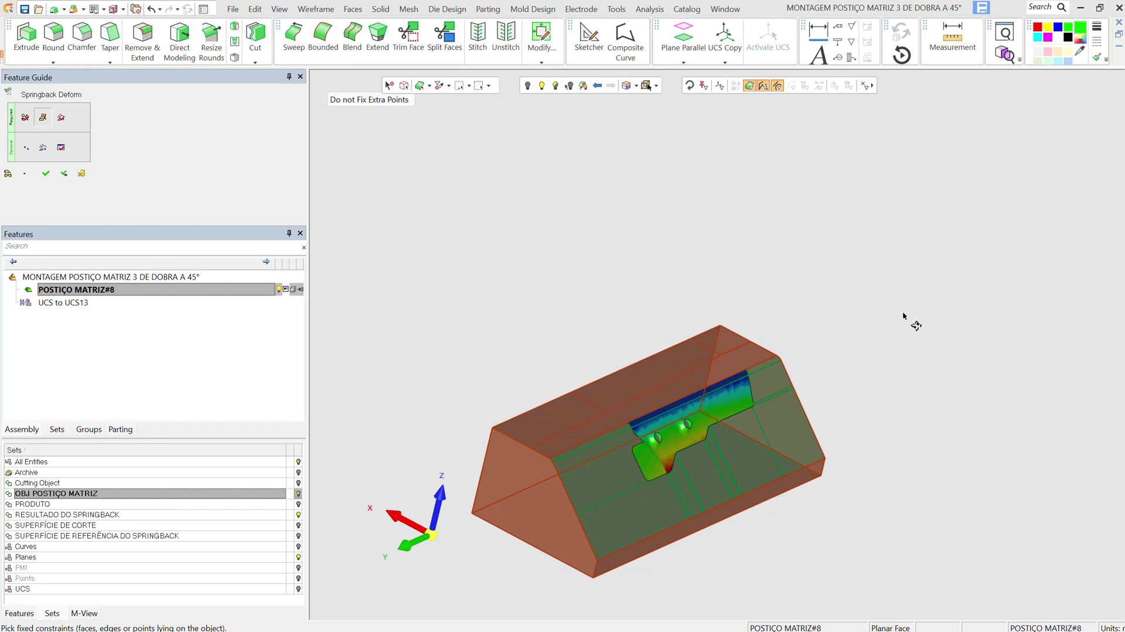
pyautogui.moveTo(911, 318); pyautogui.dragTo(764, 315, button='middle')
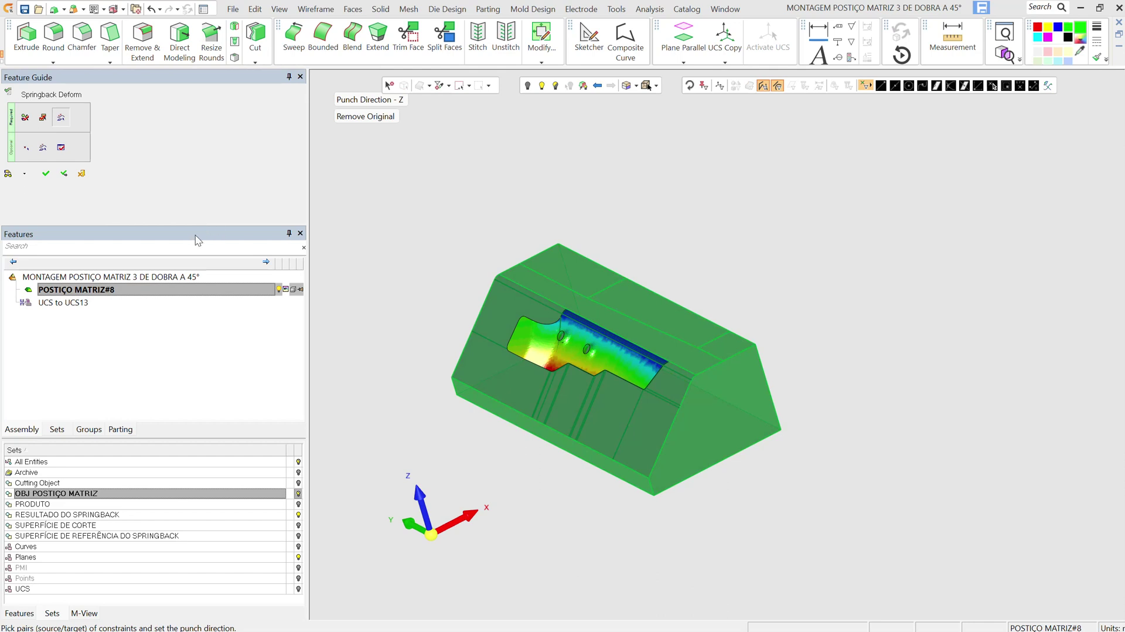
pyautogui.click(62, 149)
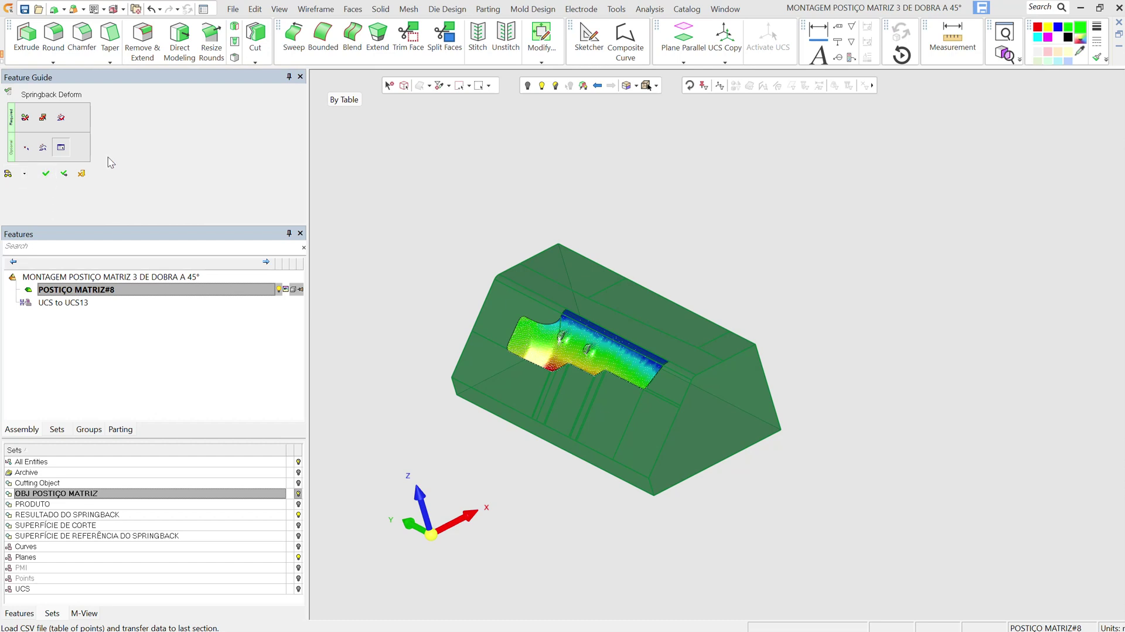
pyautogui.click(47, 174)
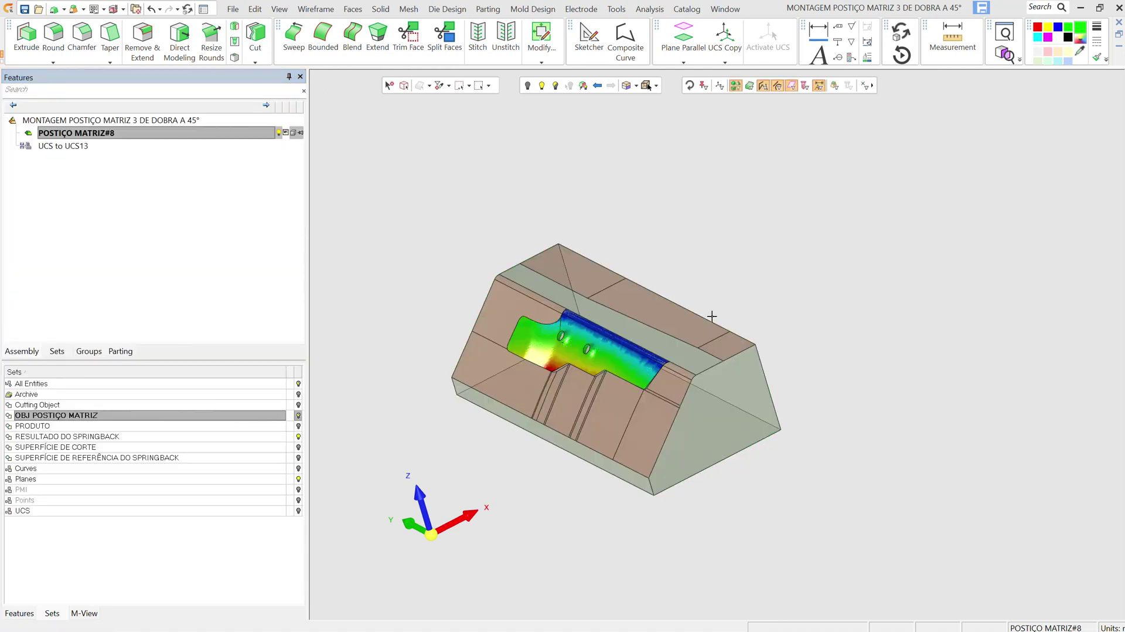
# Step: Hide the RESULTADO DO SPRINGBACK set and show PRODUTO to compare the product with the deformed block in side view
pyautogui.moveTo(736, 432); pyautogui.dragTo(762, 485, button='middle')
pyautogui.click(454, 542)
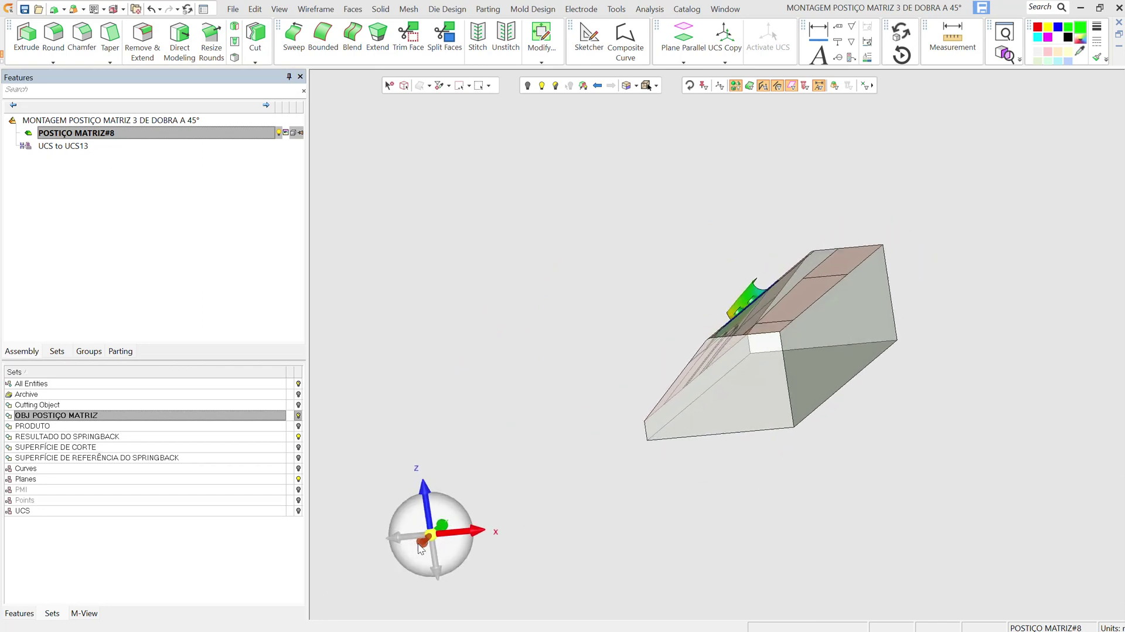
pyautogui.scroll(2, 698, 417)
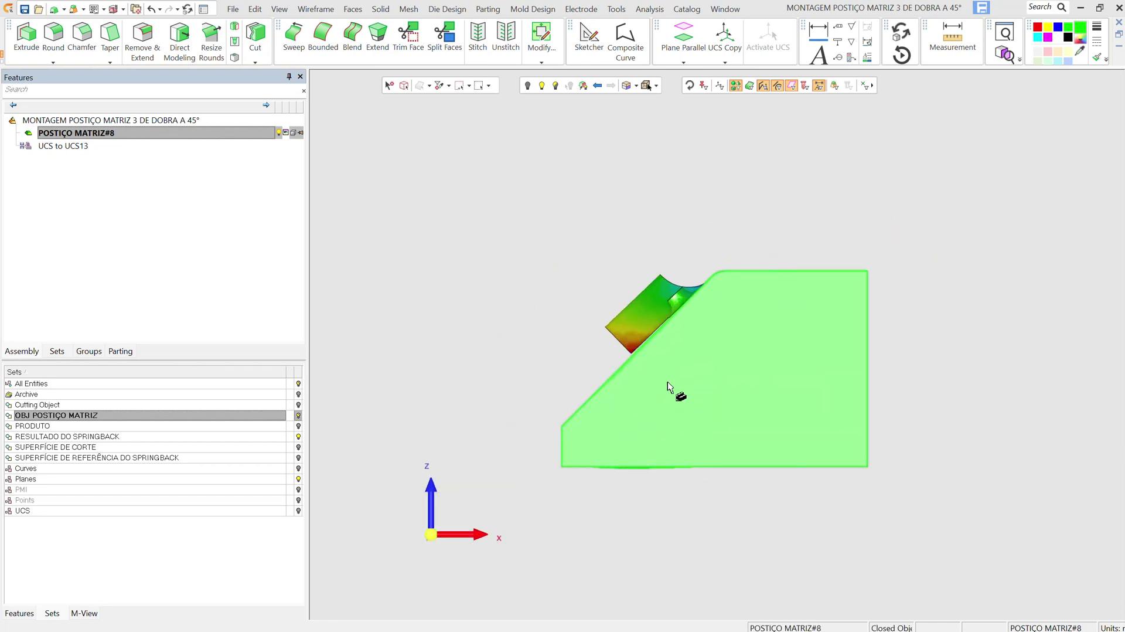
pyautogui.scroll(2, 668, 375)
pyautogui.scroll(2, 649, 330)
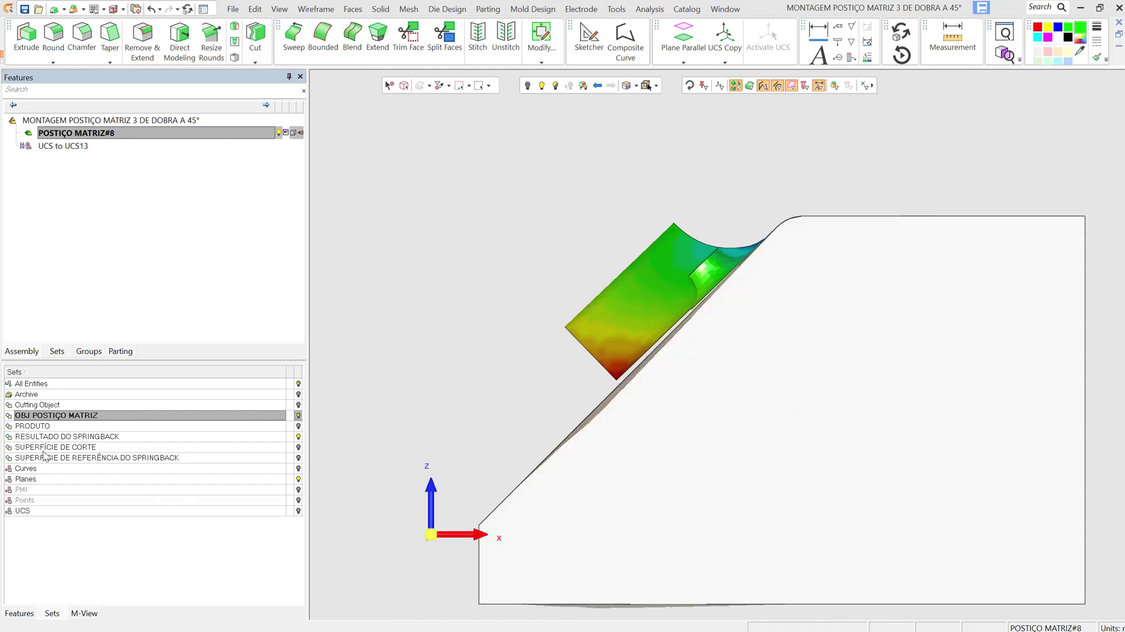
pyautogui.click(298, 437)
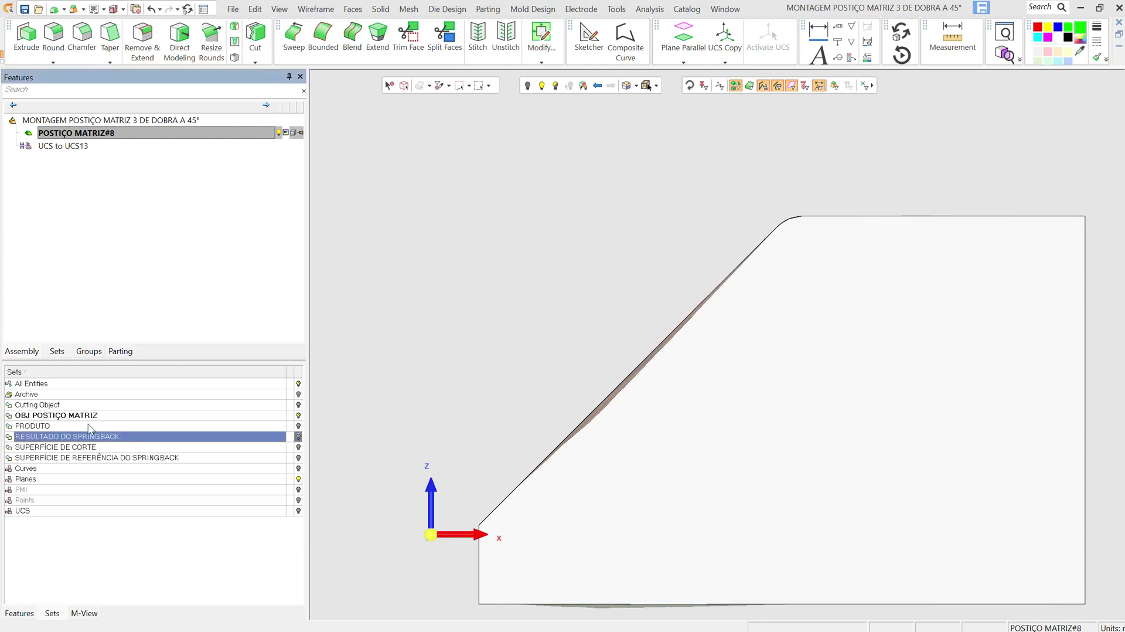
pyautogui.click(299, 426)
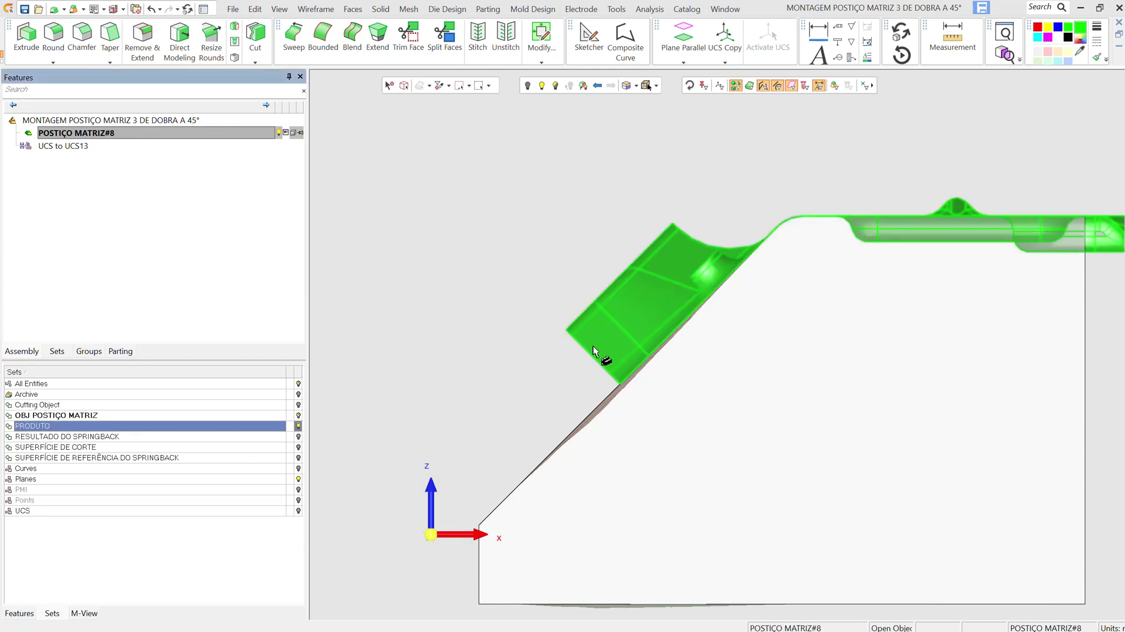
# Step: Create a dynamic section parallel to the block's end face and move its plane inward through the block and product
pyautogui.moveTo(595, 377); pyautogui.dragTo(498, 434, button='middle')
pyautogui.moveTo(785, 502); pyautogui.dragTo(812, 480, button='middle')
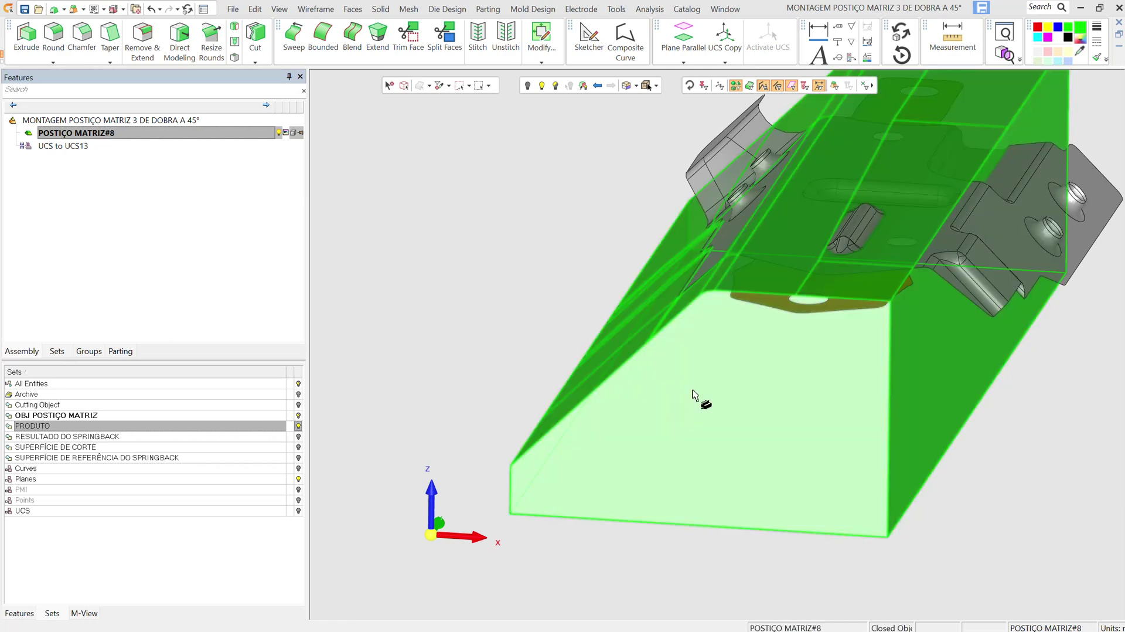
pyautogui.click(749, 89)
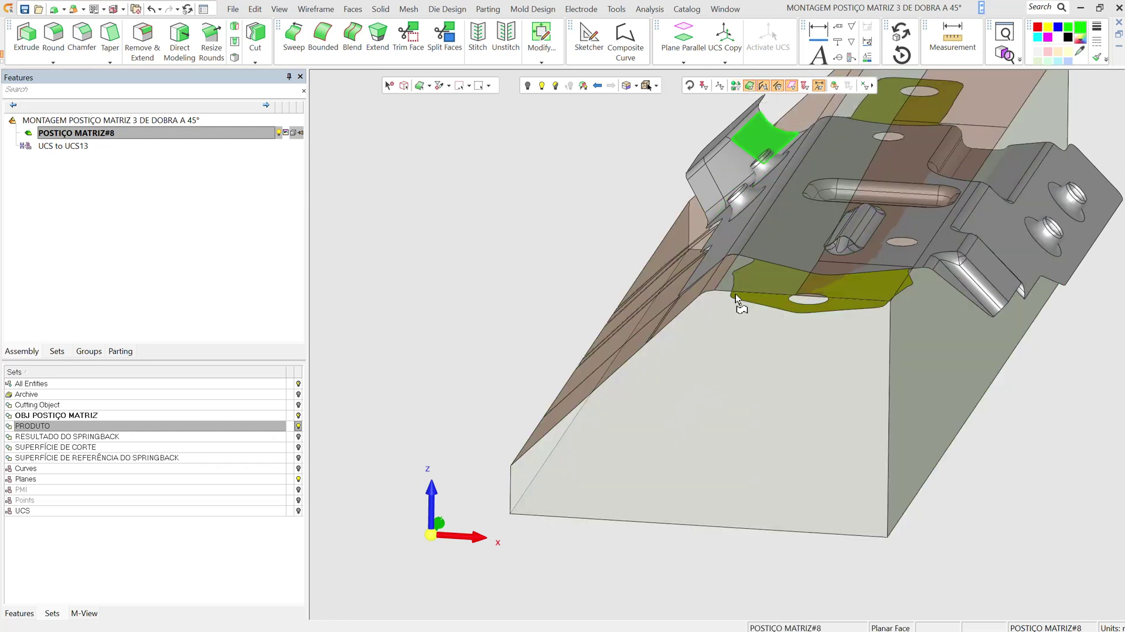
pyautogui.click(722, 338)
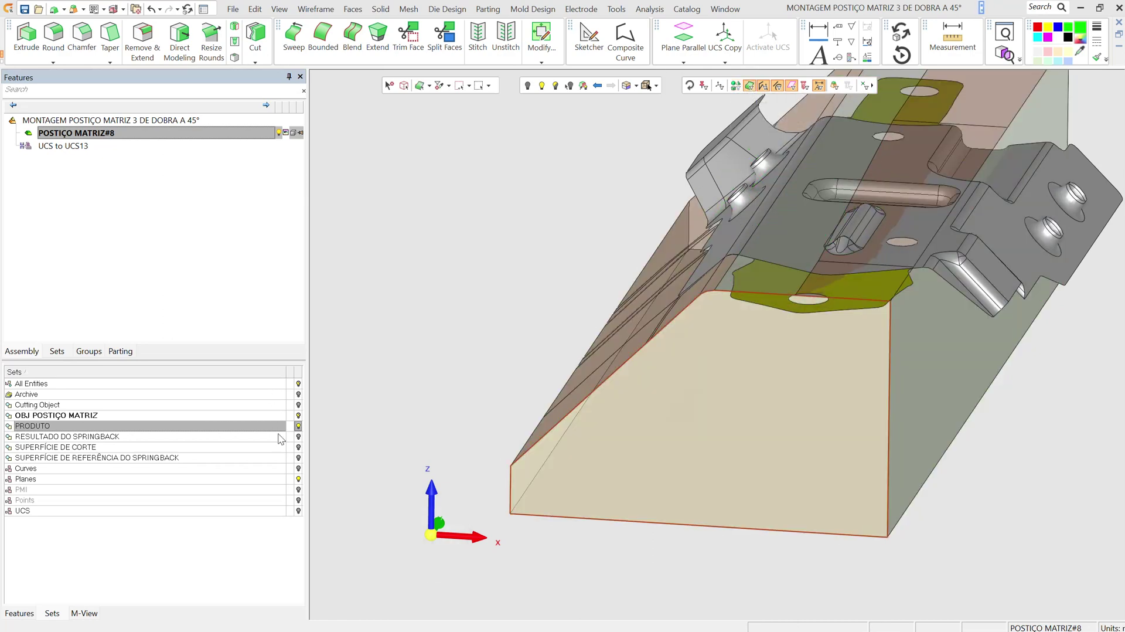
pyautogui.click(335, 477)
pyautogui.keyDown('ctrl'); pyautogui.moveTo(492, 246); pyautogui.dragTo(463, 305, button='middle'); pyautogui.keyUp('ctrl')
pyautogui.moveTo(417, 518)
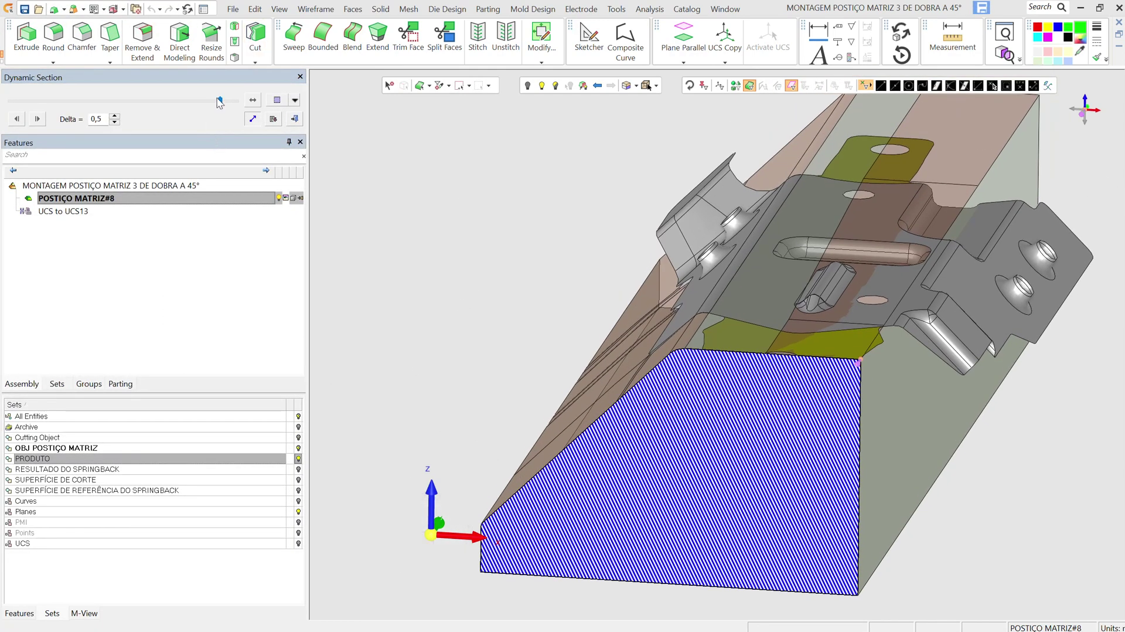
pyautogui.moveTo(219, 99); pyautogui.dragTo(166, 94)
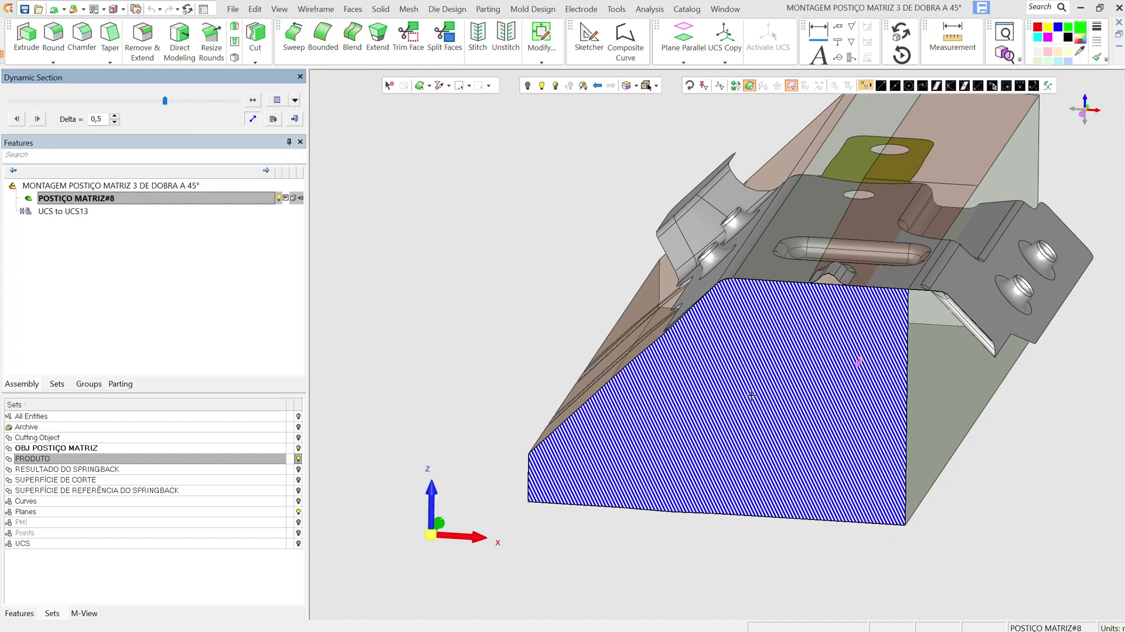
# Step: Examine up close in the section how the product's flange sits against the block's deformed sloped face
pyautogui.scroll(5, 655, 297)
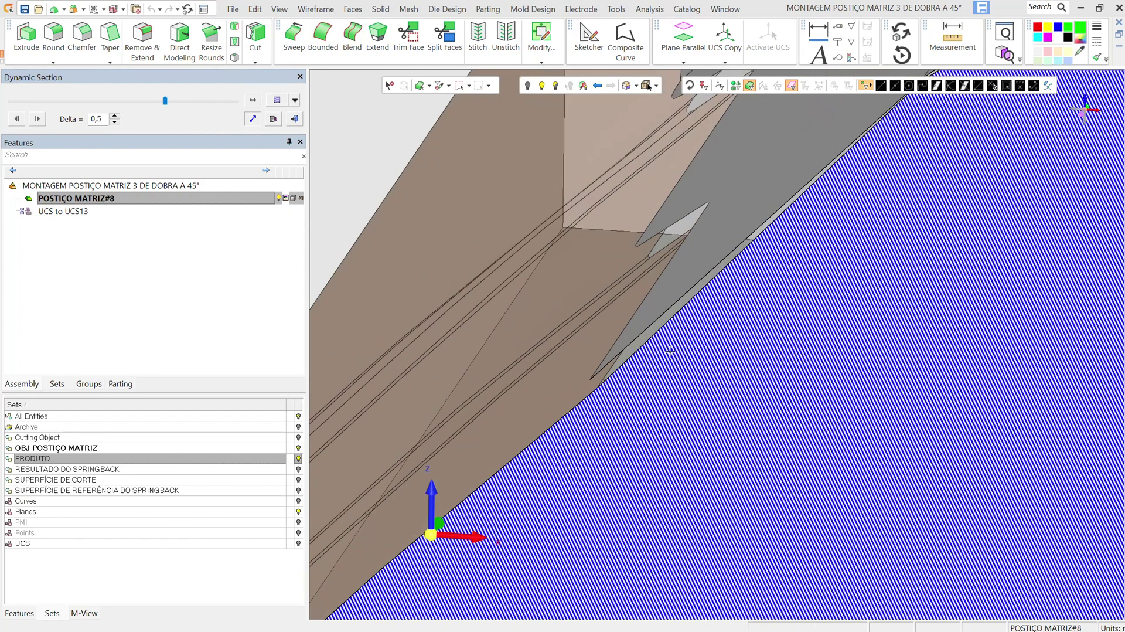
pyautogui.scroll(-2, 658, 321)
pyautogui.scroll(5, 633, 381)
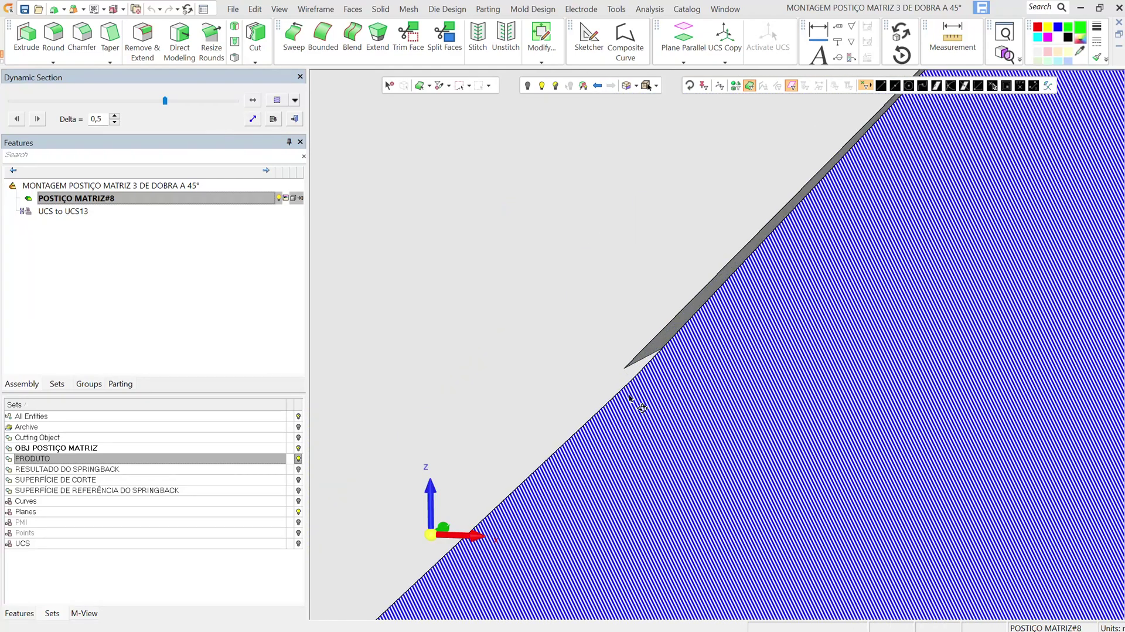
pyautogui.moveTo(629, 395)
pyautogui.mouseDown(button='middle')
pyautogui.moveTo(643, 400)
pyautogui.moveTo(649, 384)
pyautogui.mouseUp(button='middle')
pyautogui.scroll(-2, 653, 388)
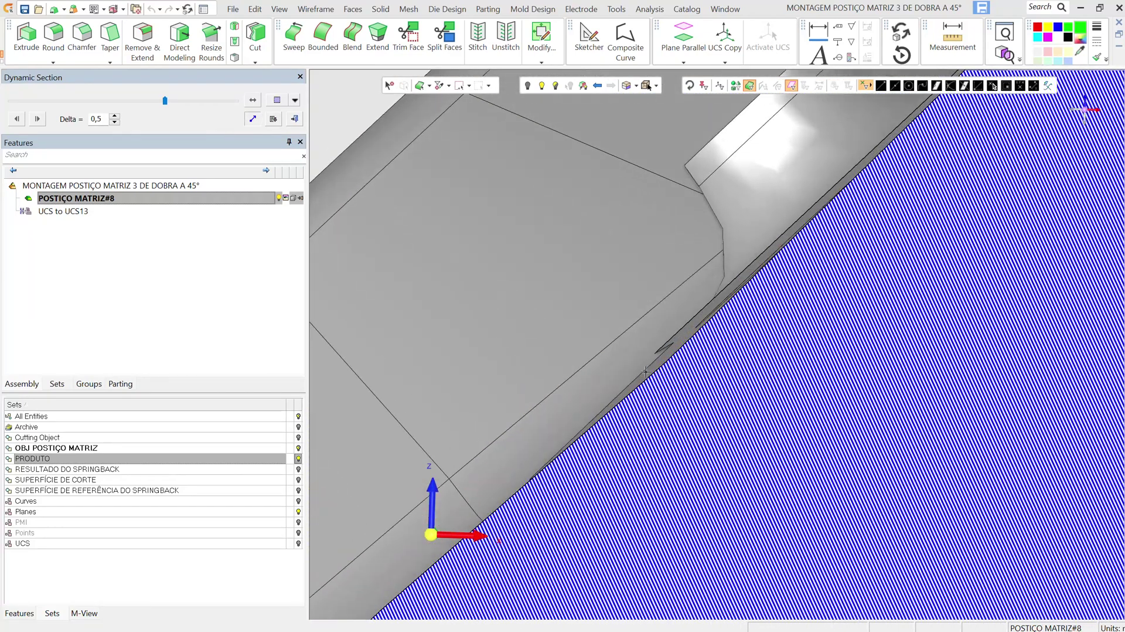
pyautogui.scroll(-2, 645, 371)
pyautogui.moveTo(582, 398)
pyautogui.mouseDown(button='middle')
pyautogui.moveTo(613, 395)
pyautogui.moveTo(683, 334)
pyautogui.moveTo(673, 322)
pyautogui.moveTo(702, 312)
pyautogui.moveTo(596, 380)
pyautogui.moveTo(678, 389)
pyautogui.moveTo(675, 411)
pyautogui.moveTo(755, 381)
pyautogui.moveTo(909, 291)
pyautogui.moveTo(847, 377)
pyautogui.mouseUp(button='middle')
pyautogui.scroll(-3, 597, 375)
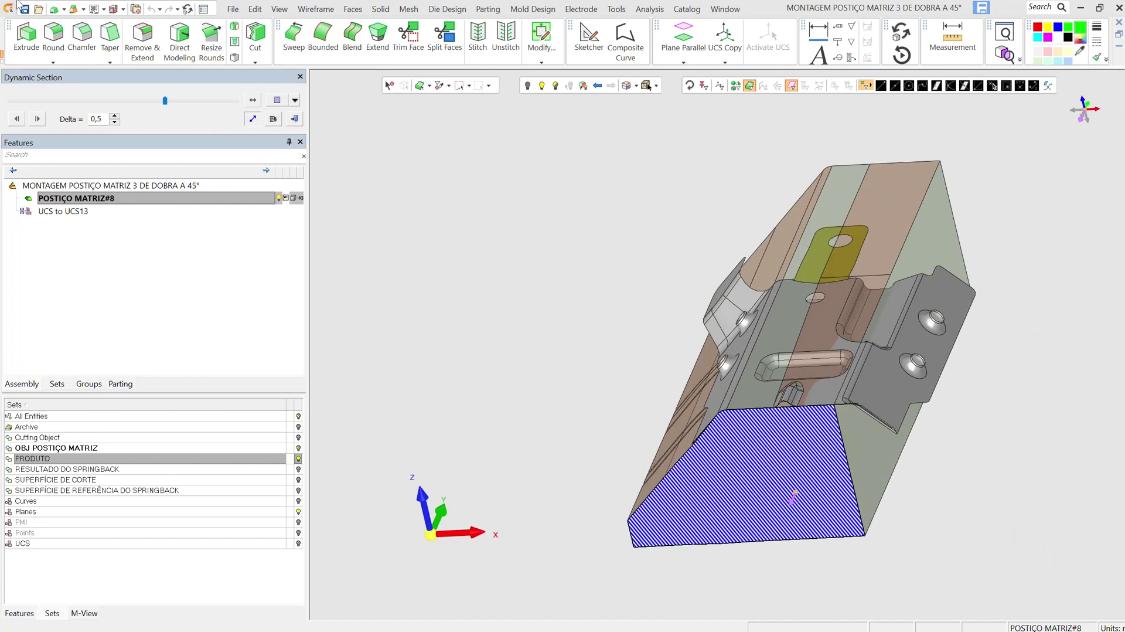
# Step: Move the section plane back toward the block's near end, check it in front view, and close the dynamic section
pyautogui.moveTo(166, 102)
pyautogui.mouseDown()
pyautogui.moveTo(103, 102)
pyautogui.moveTo(203, 65)
pyautogui.moveTo(65, 64)
pyautogui.moveTo(97, 71)
pyautogui.moveTo(68, 65)
pyautogui.moveTo(131, 35)
pyautogui.moveTo(217, 28)
pyautogui.mouseUp()
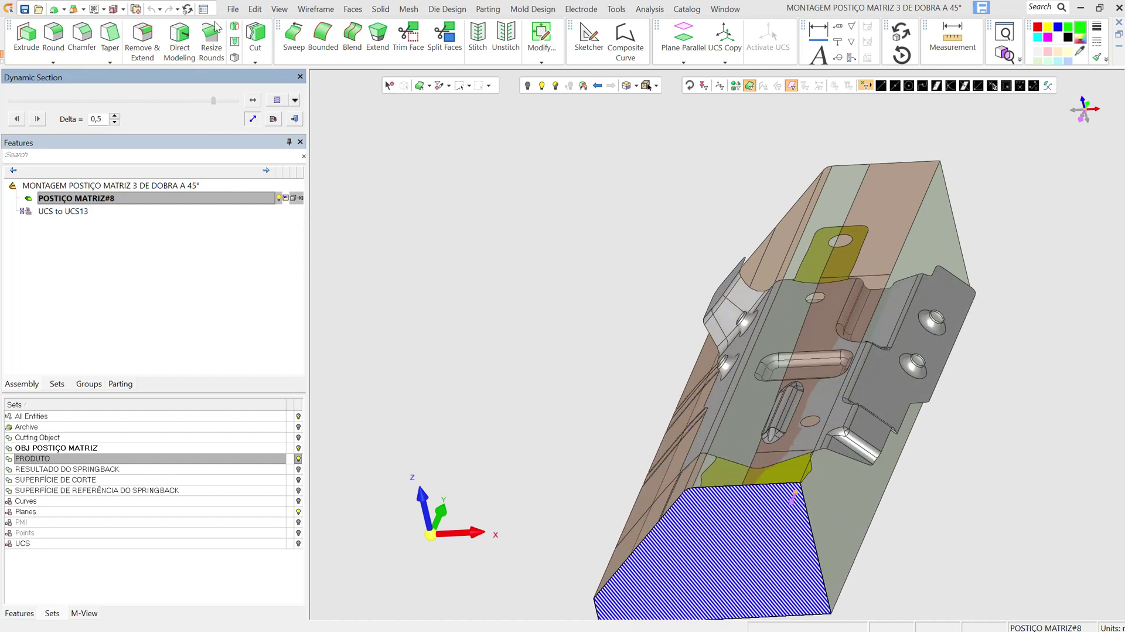
pyautogui.moveTo(652, 243); pyautogui.dragTo(681, 217, button='middle')
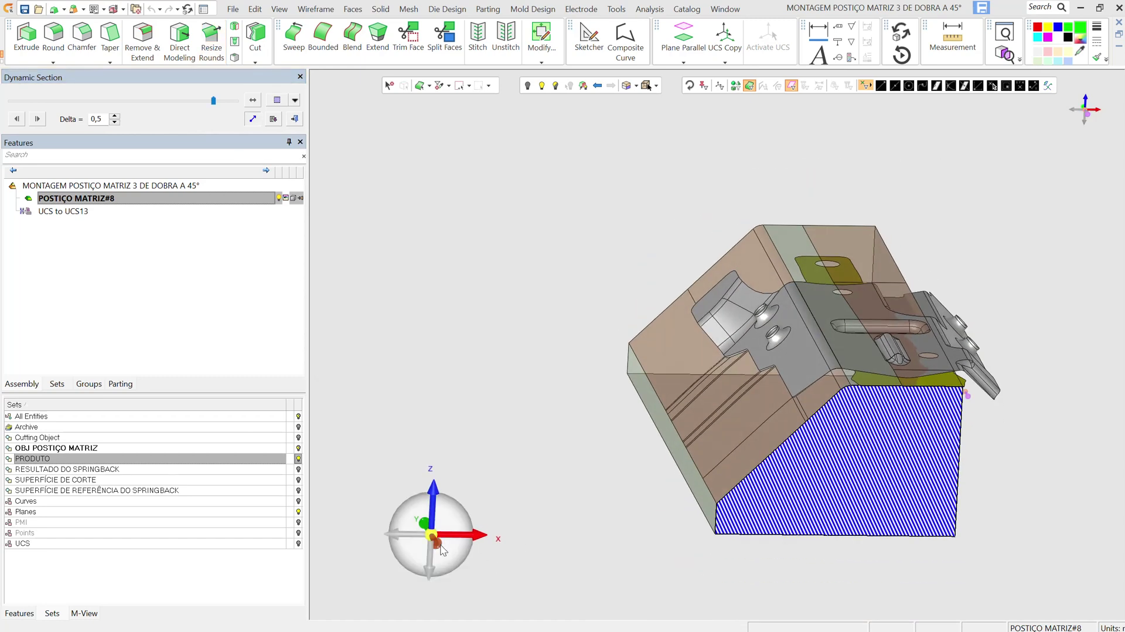
pyautogui.moveTo(439, 544); pyautogui.dragTo(443, 549)
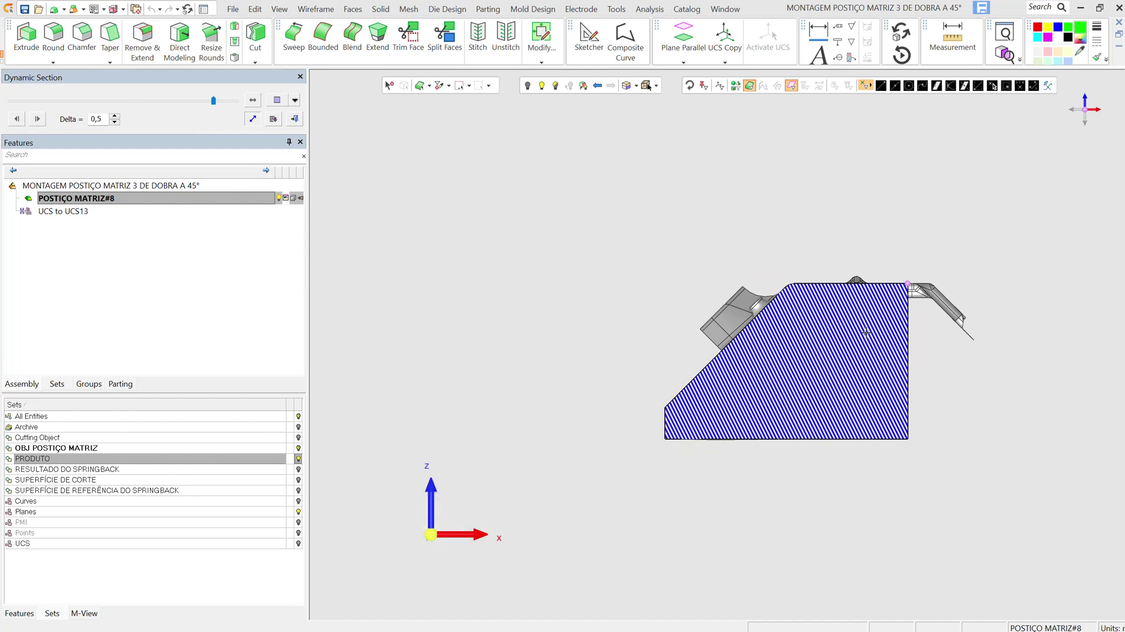
pyautogui.click(295, 119)
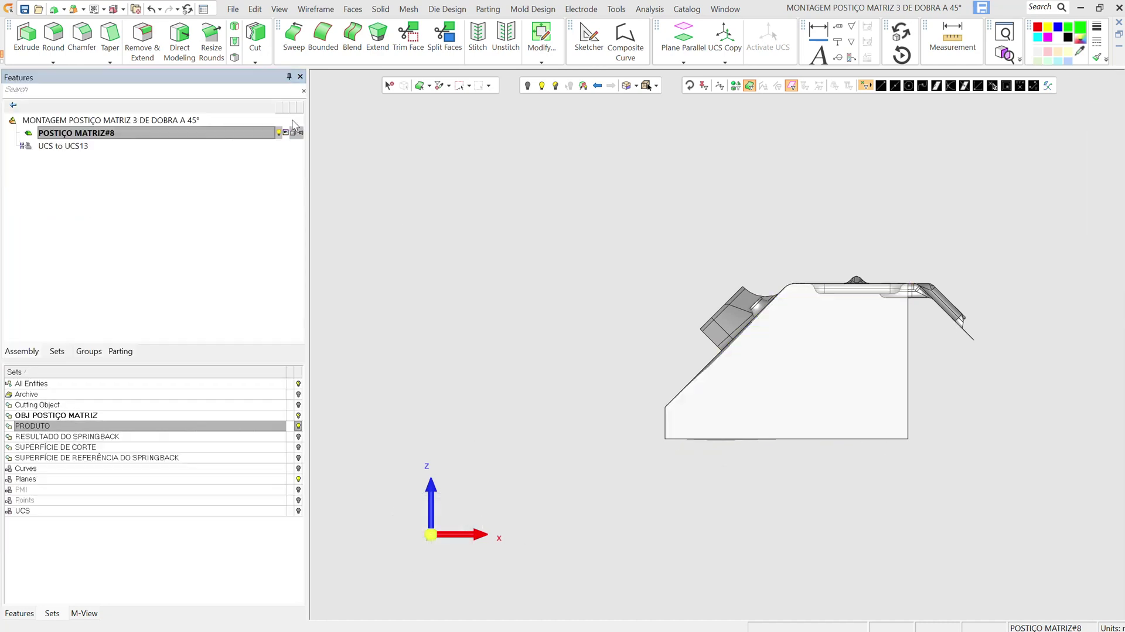
# Step: Inspect the unsectioned block and product from several angles, especially where the flange meets the deformed sloped face
pyautogui.scroll(3, 811, 329)
pyautogui.keyDown('ctrl'); pyautogui.moveTo(738, 305); pyautogui.dragTo(842, 289); pyautogui.keyUp('ctrl')
pyautogui.keyDown('ctrl'); pyautogui.moveTo(441, 402); pyautogui.dragTo(1050, 224, button='middle'); pyautogui.keyUp('ctrl')
pyautogui.keyDown('ctrl'); pyautogui.moveTo(482, 343); pyautogui.dragTo(505, 300); pyautogui.keyUp('ctrl')
pyautogui.scroll(5, 591, 311)
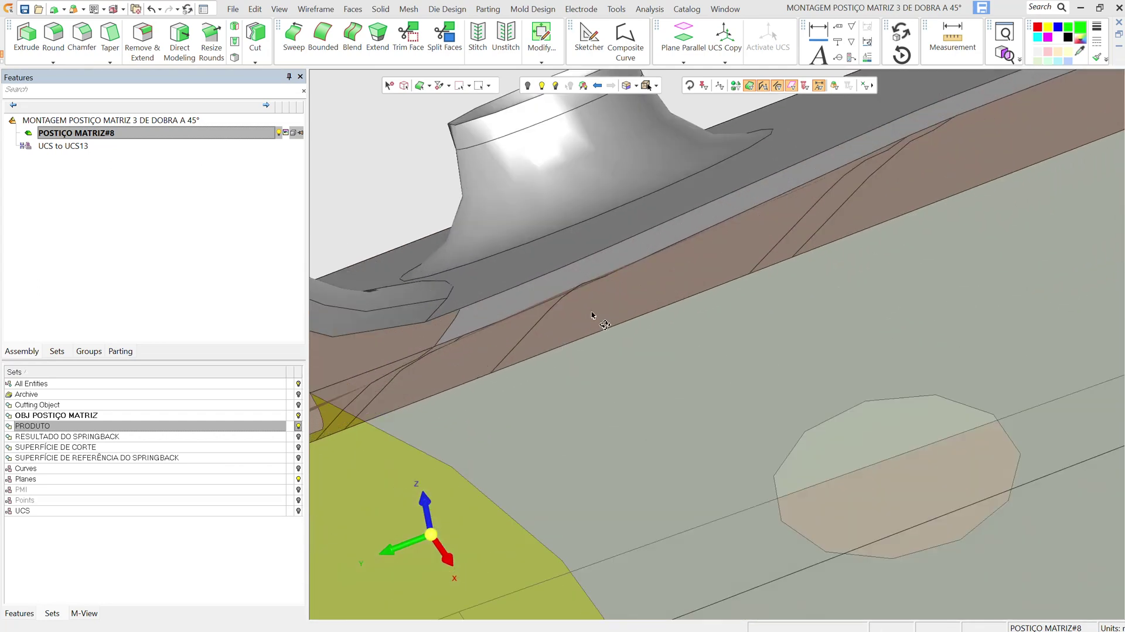
pyautogui.keyDown('ctrl'); pyautogui.moveTo(592, 315); pyautogui.dragTo(631, 306); pyautogui.keyUp('ctrl')
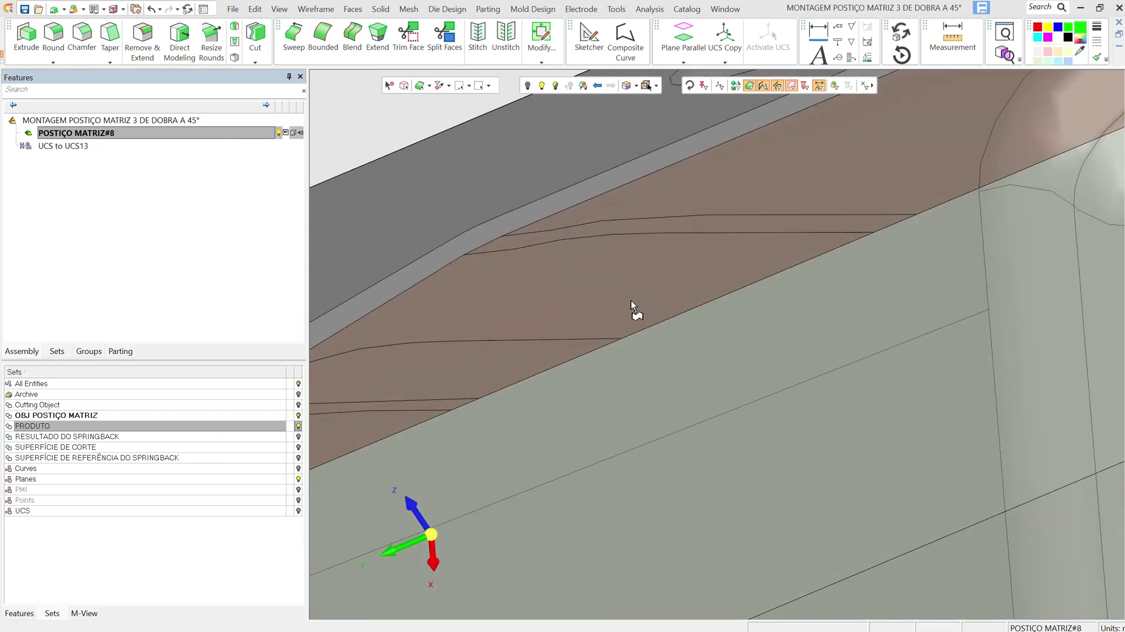
pyautogui.scroll(-6, 631, 306)
pyautogui.keyDown('ctrl'); pyautogui.moveTo(590, 341); pyautogui.dragTo(473, 447); pyautogui.keyUp('ctrl')
pyautogui.scroll(-3, 476, 222)
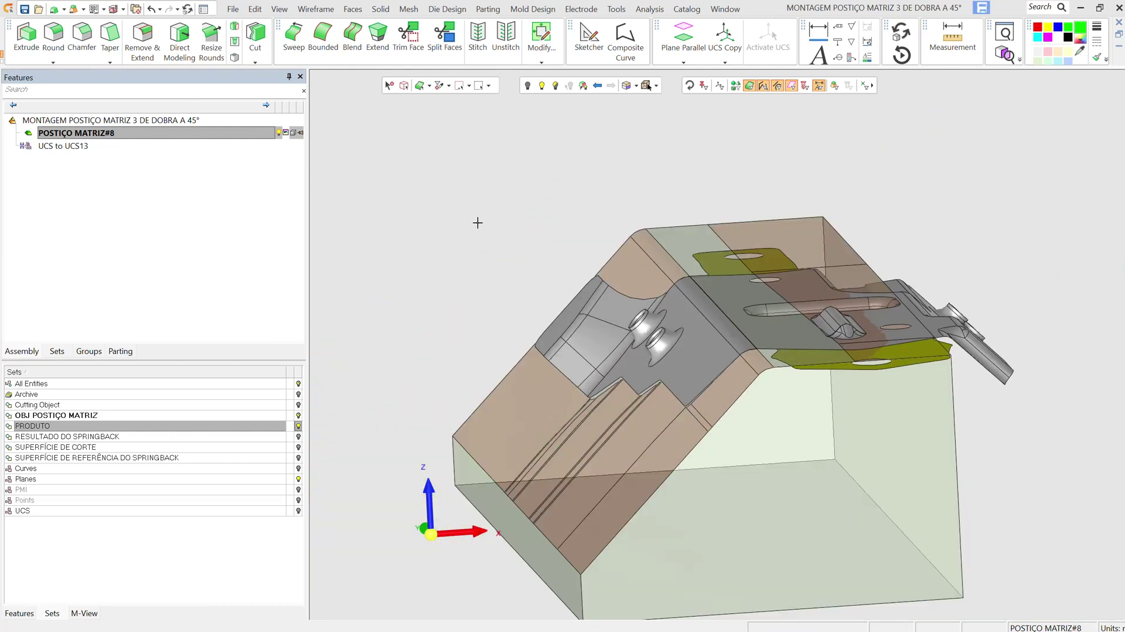
pyautogui.keyDown('ctrl'); pyautogui.moveTo(587, 306); pyautogui.dragTo(600, 316); pyautogui.keyUp('ctrl')
pyautogui.scroll(-4, 597, 314)
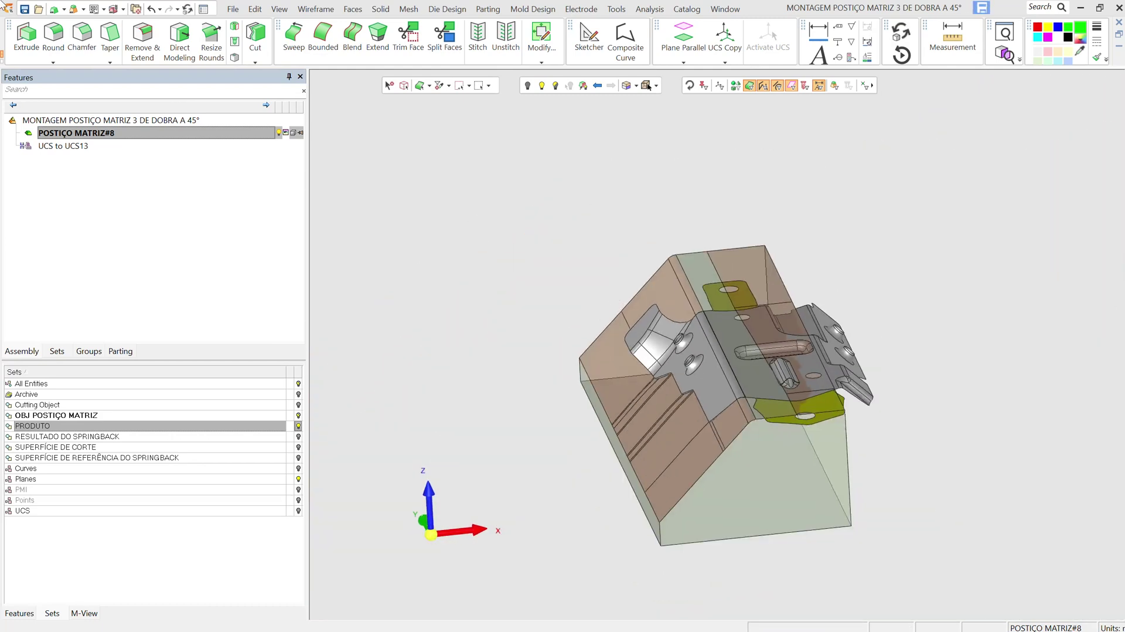